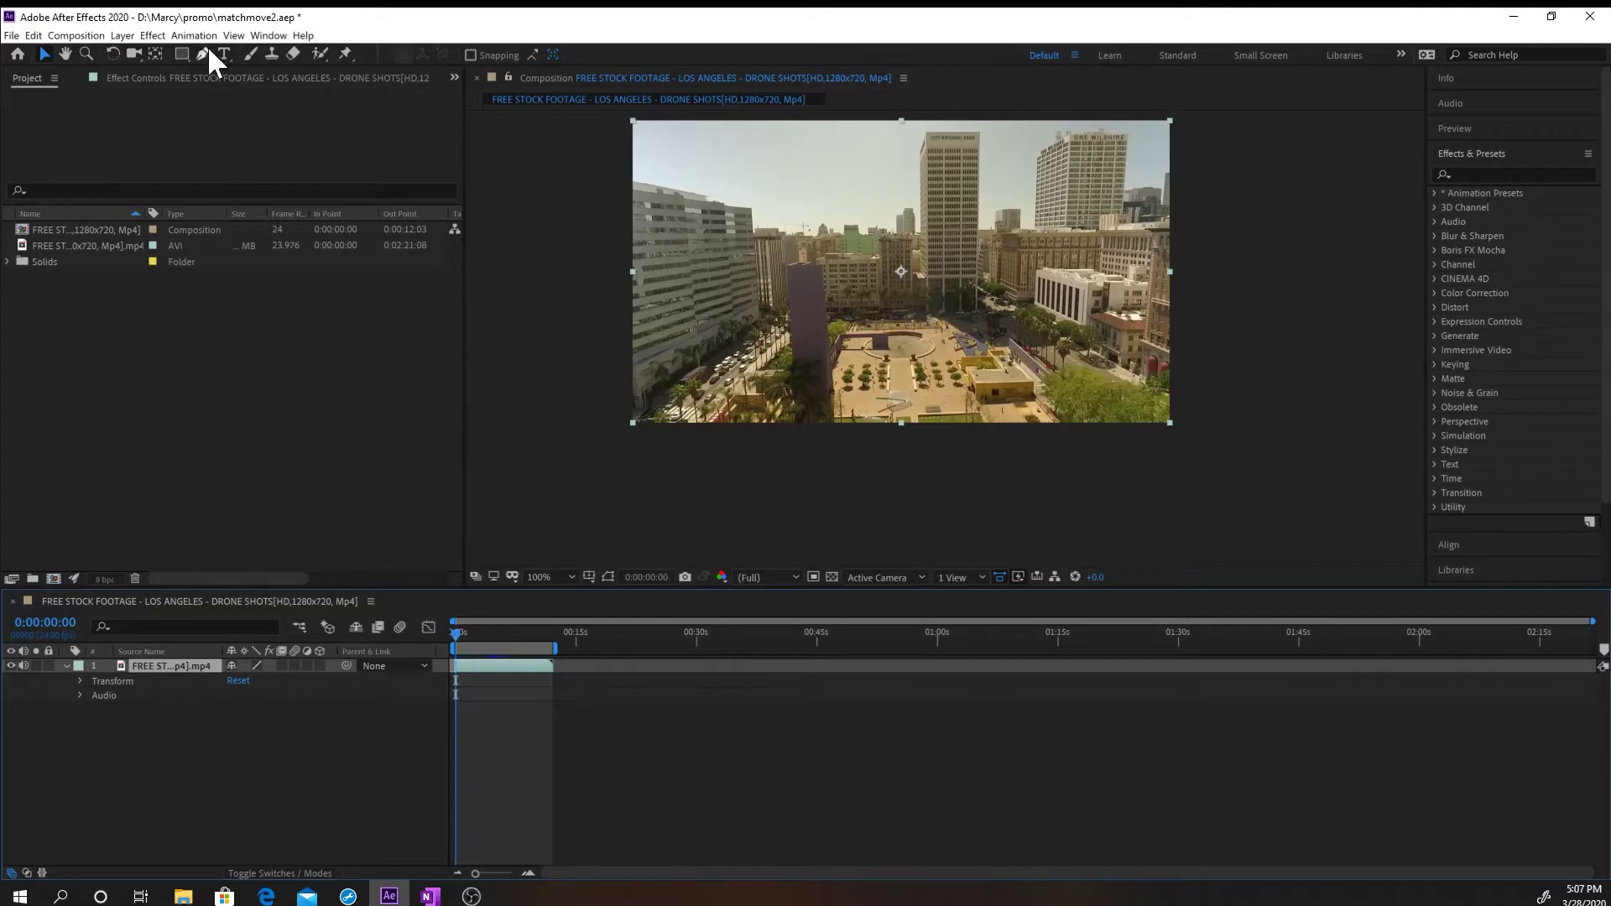
Review the drone footage composition's frame size, frame rate and duration settings.
click(88, 36)
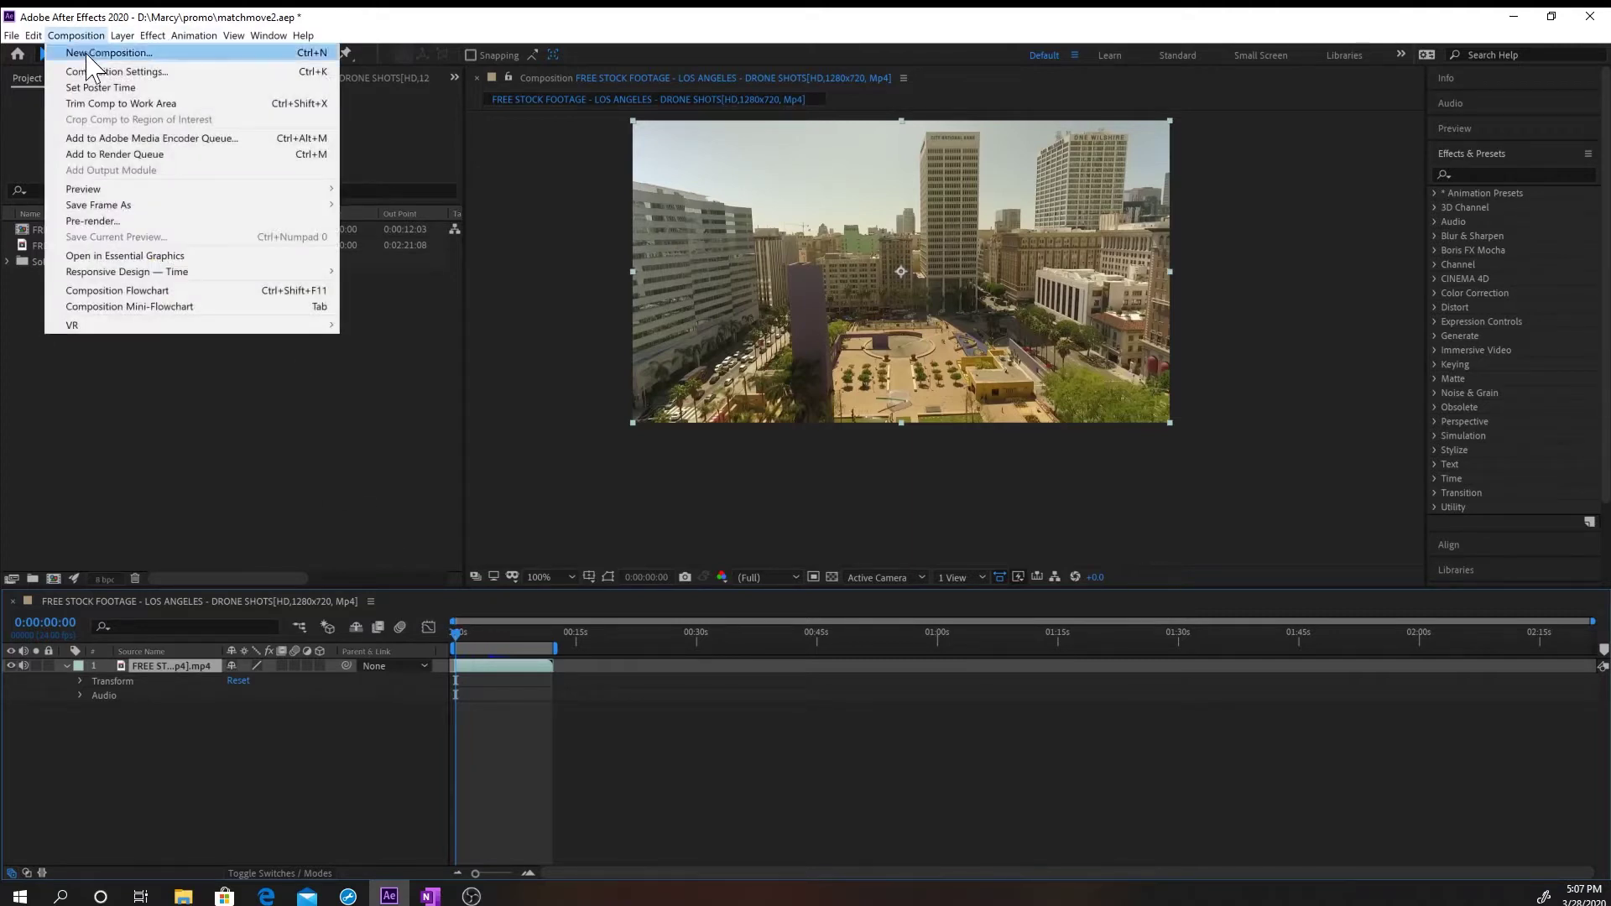
click(87, 71)
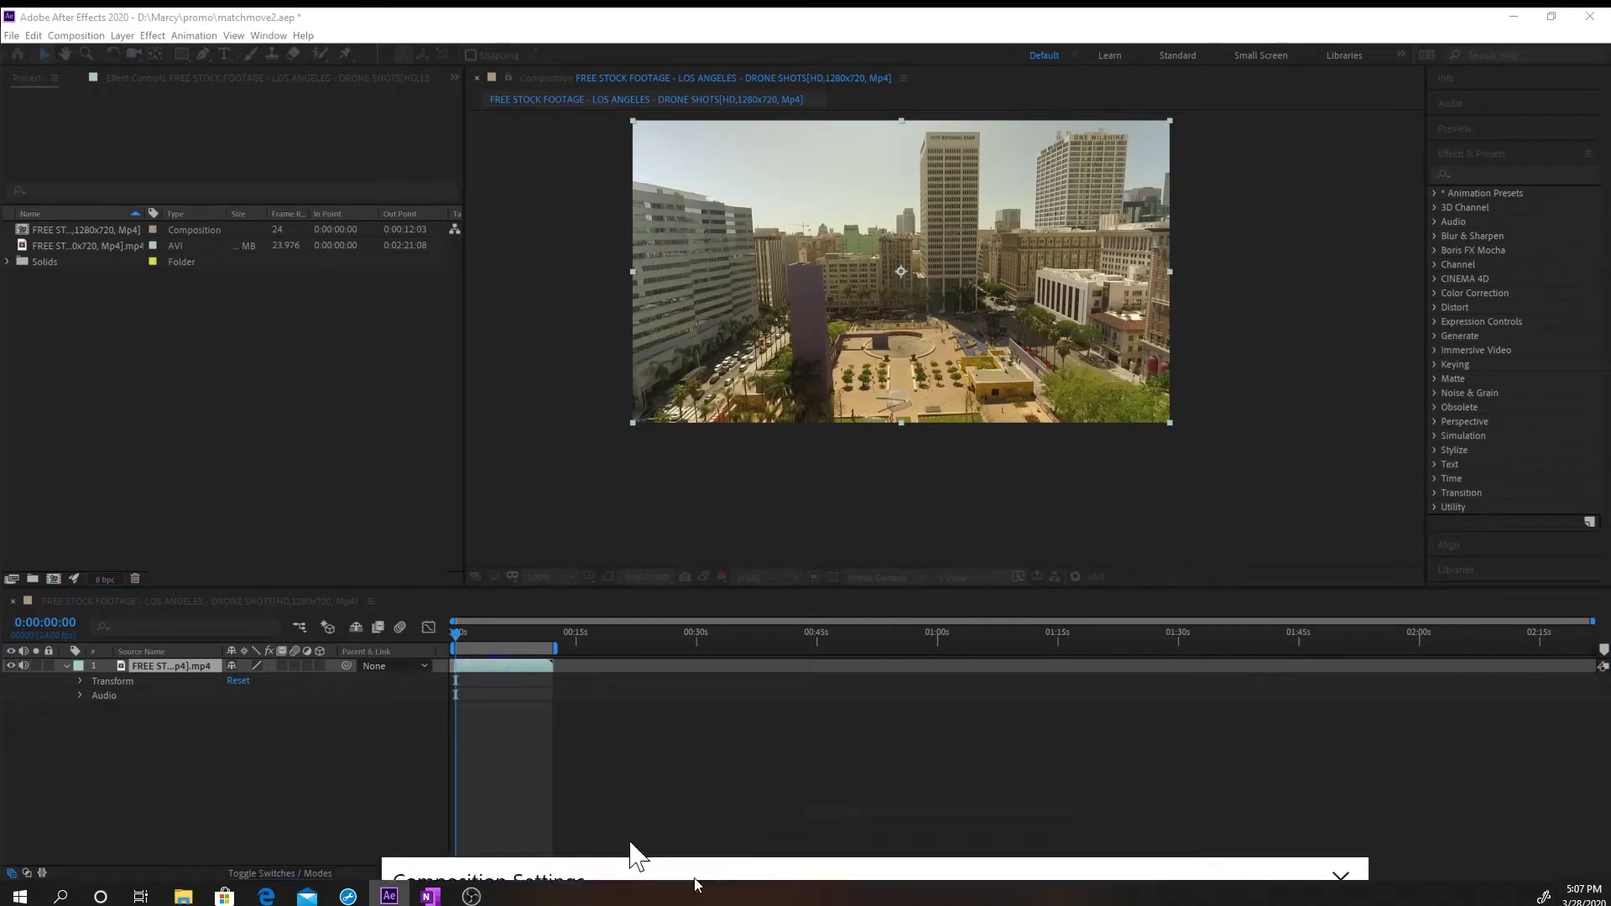
drag(630, 860, 558, 179)
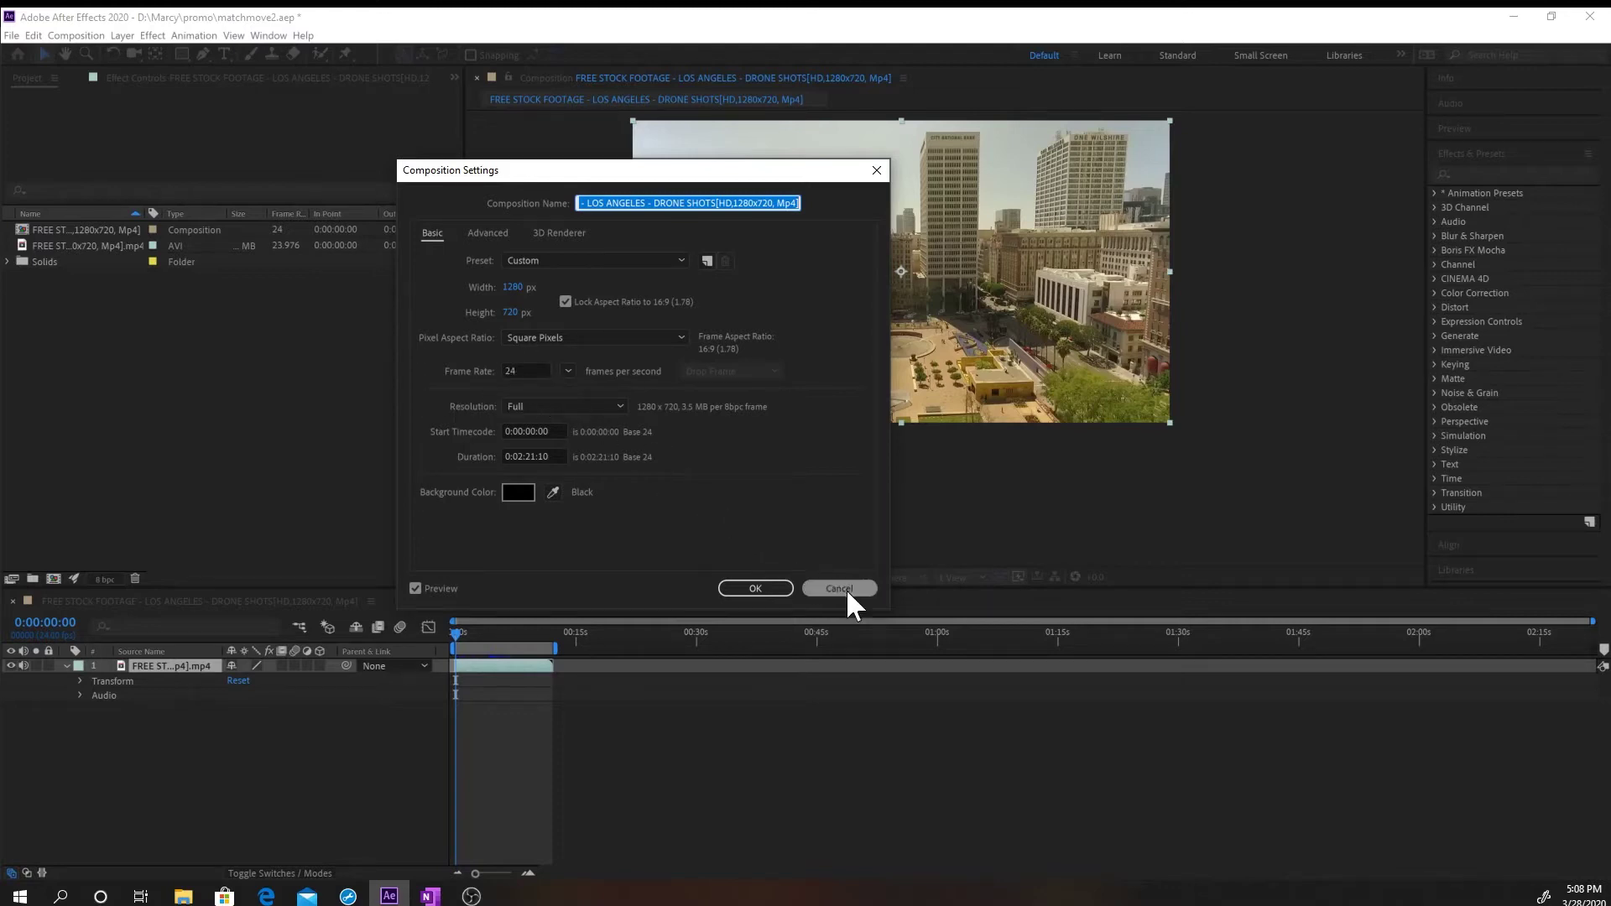
click(758, 589)
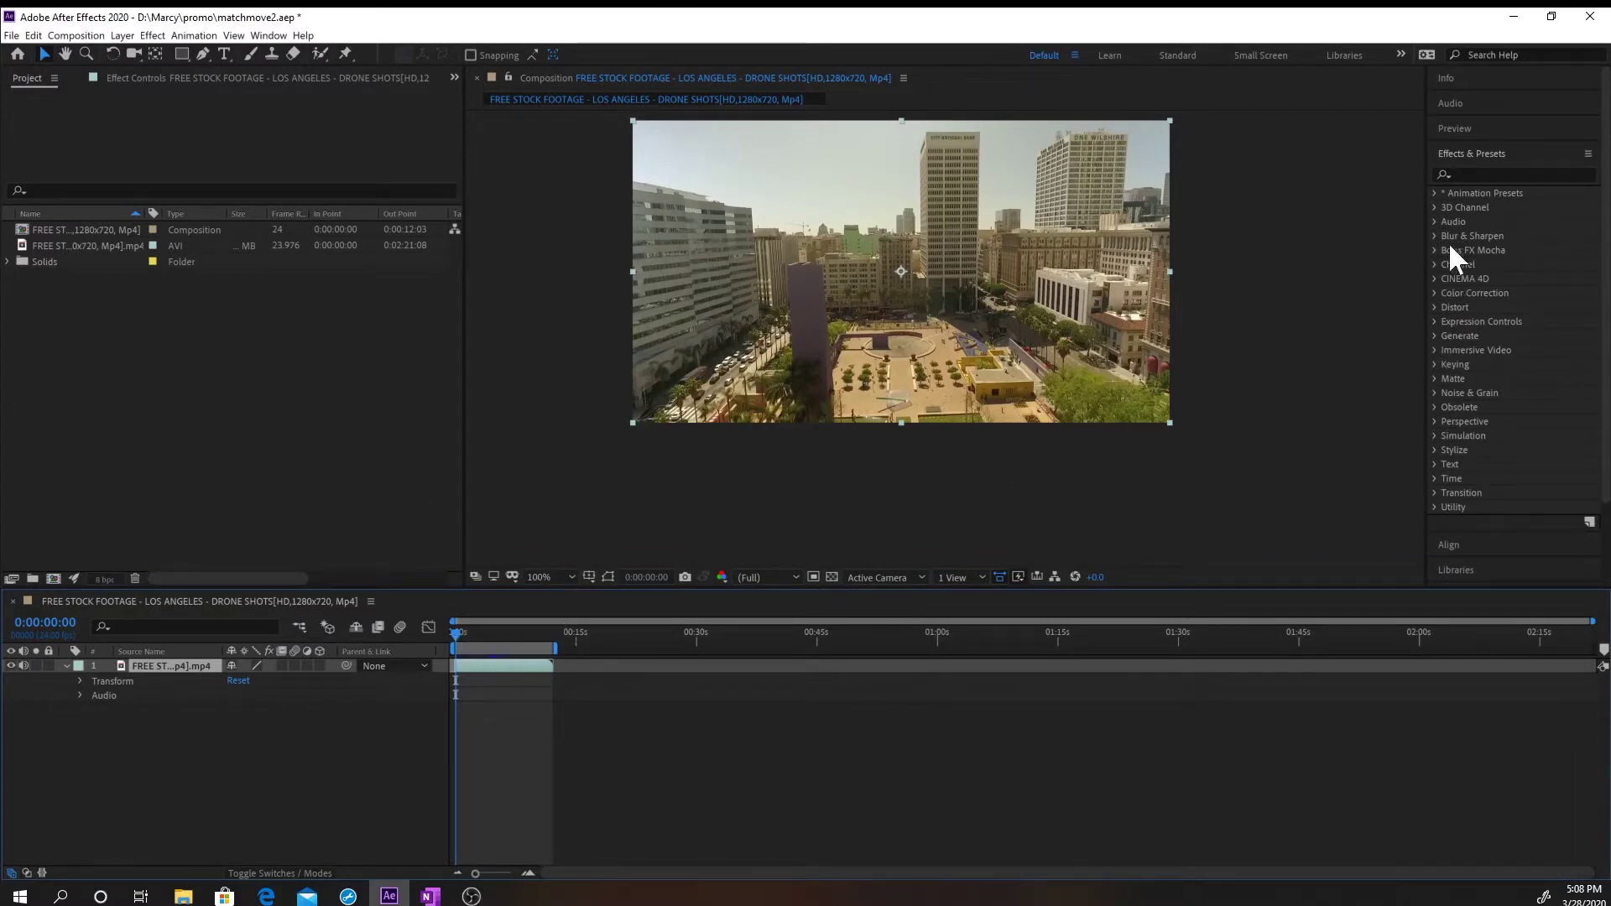
Find the 3D Camera Tracker effect and apply it to the drone footage layer.
click(1464, 173)
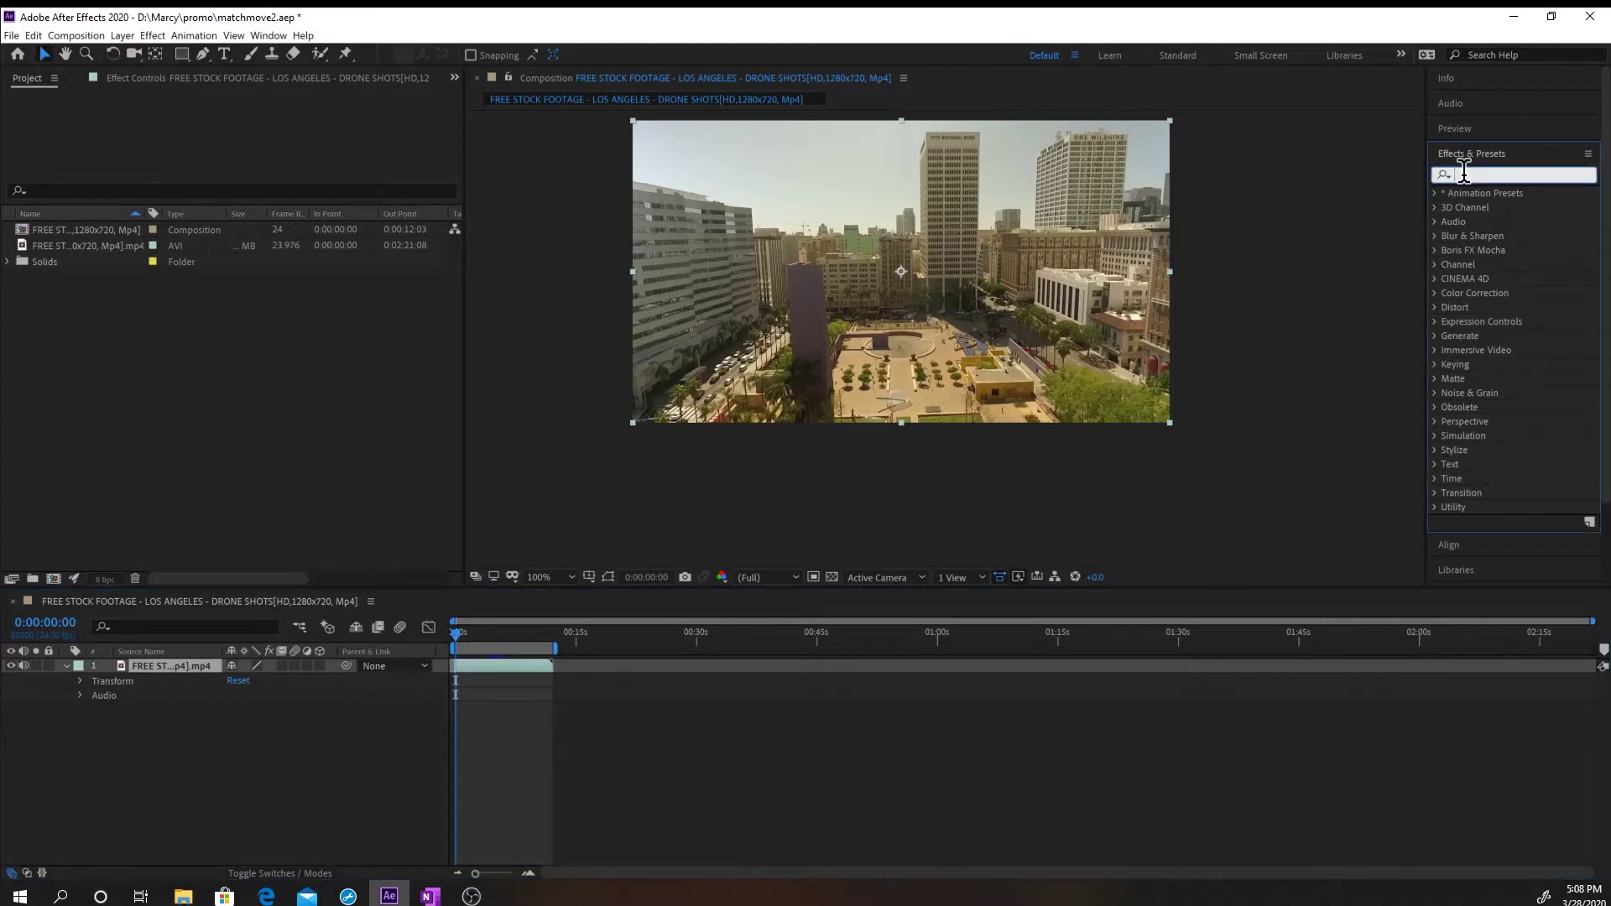
text(3d camer)
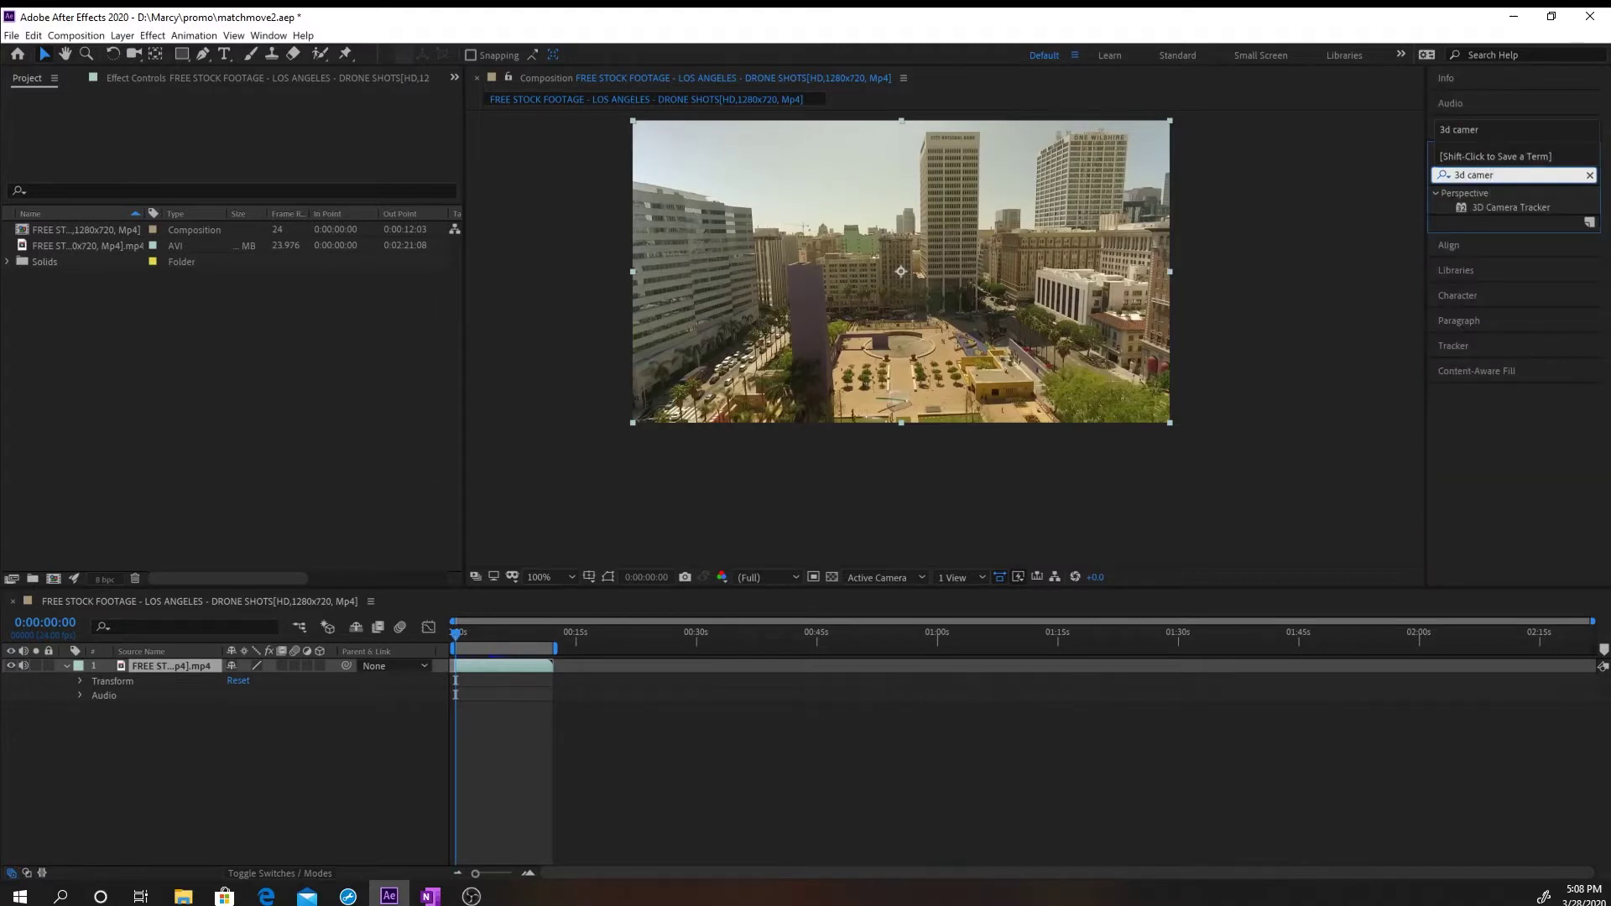
click(1536, 210)
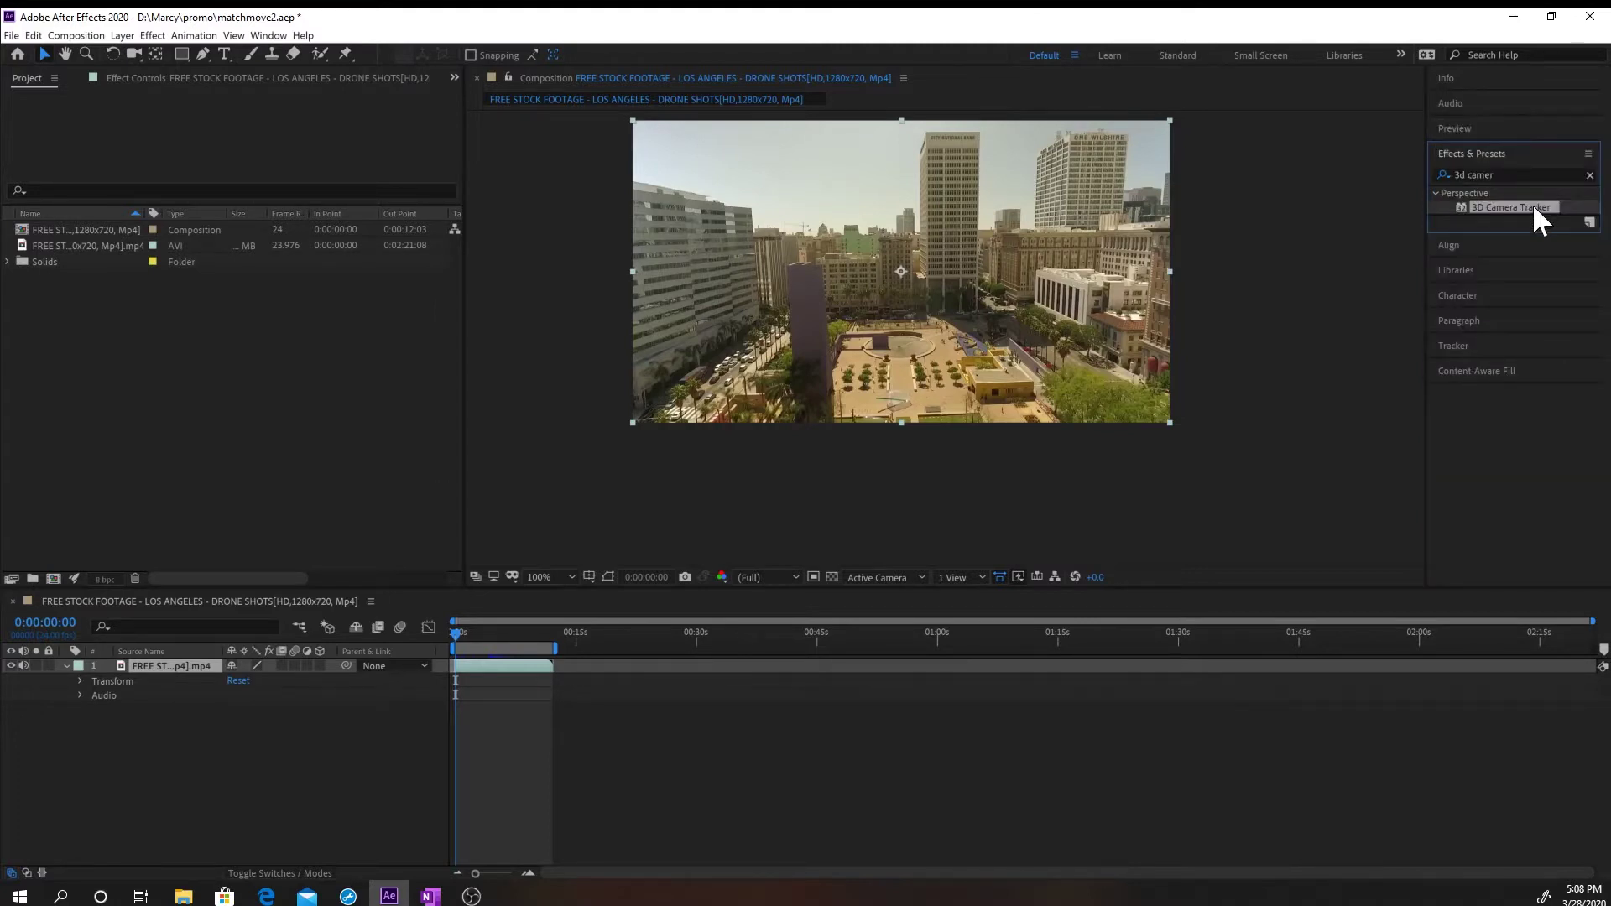
drag(1541, 220, 533, 669)
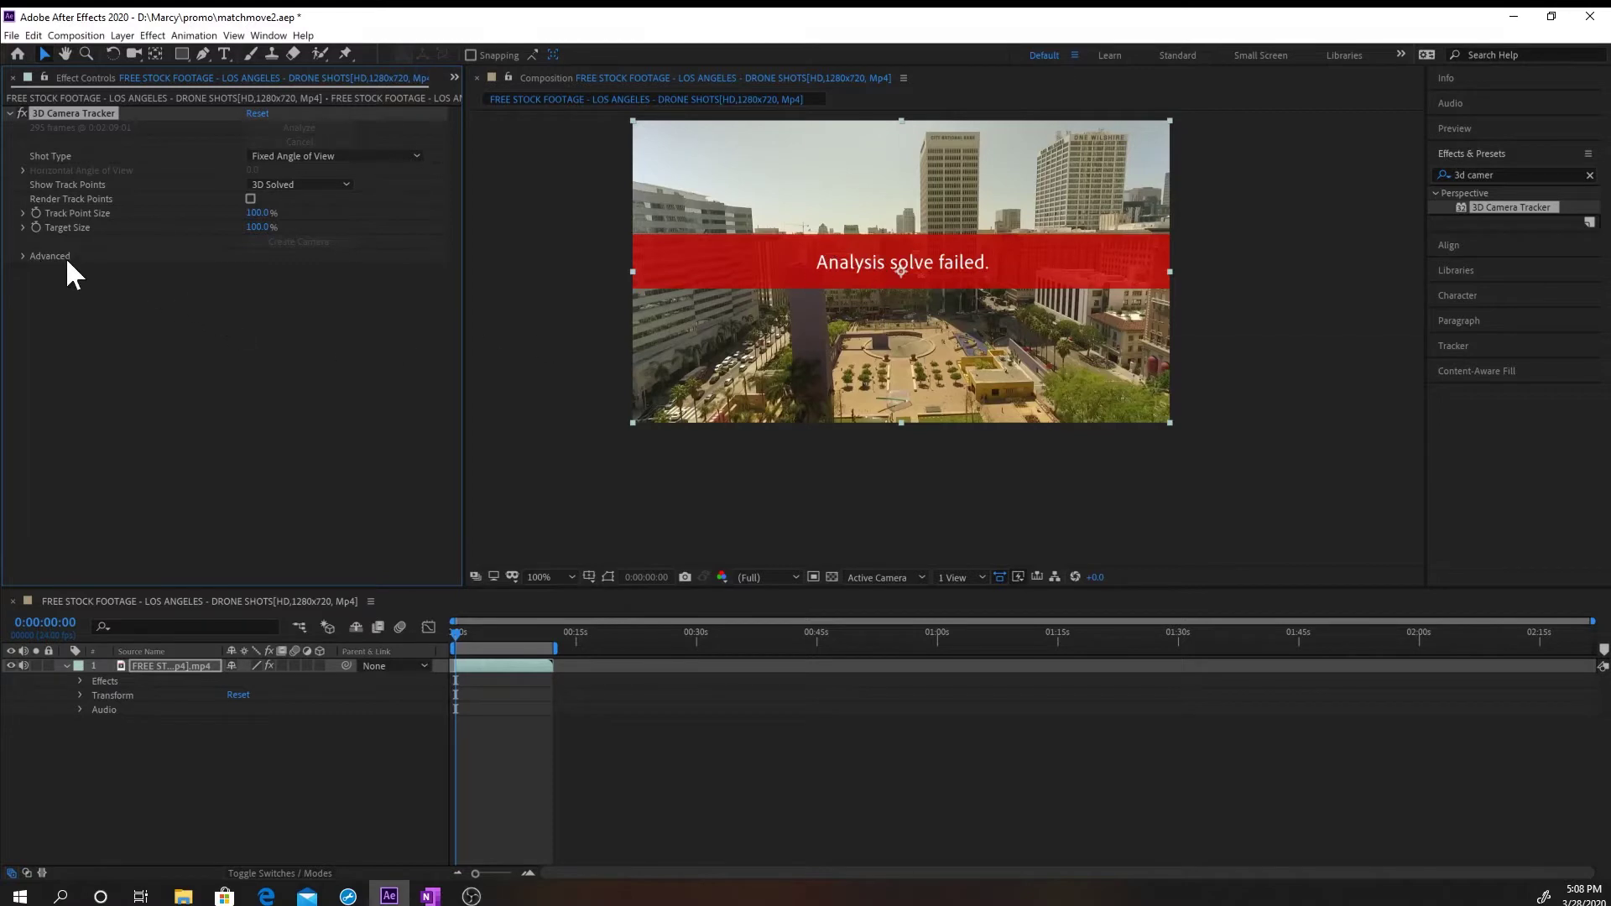
Set the camera tracker's advanced Solve Method to Typical.
click(24, 256)
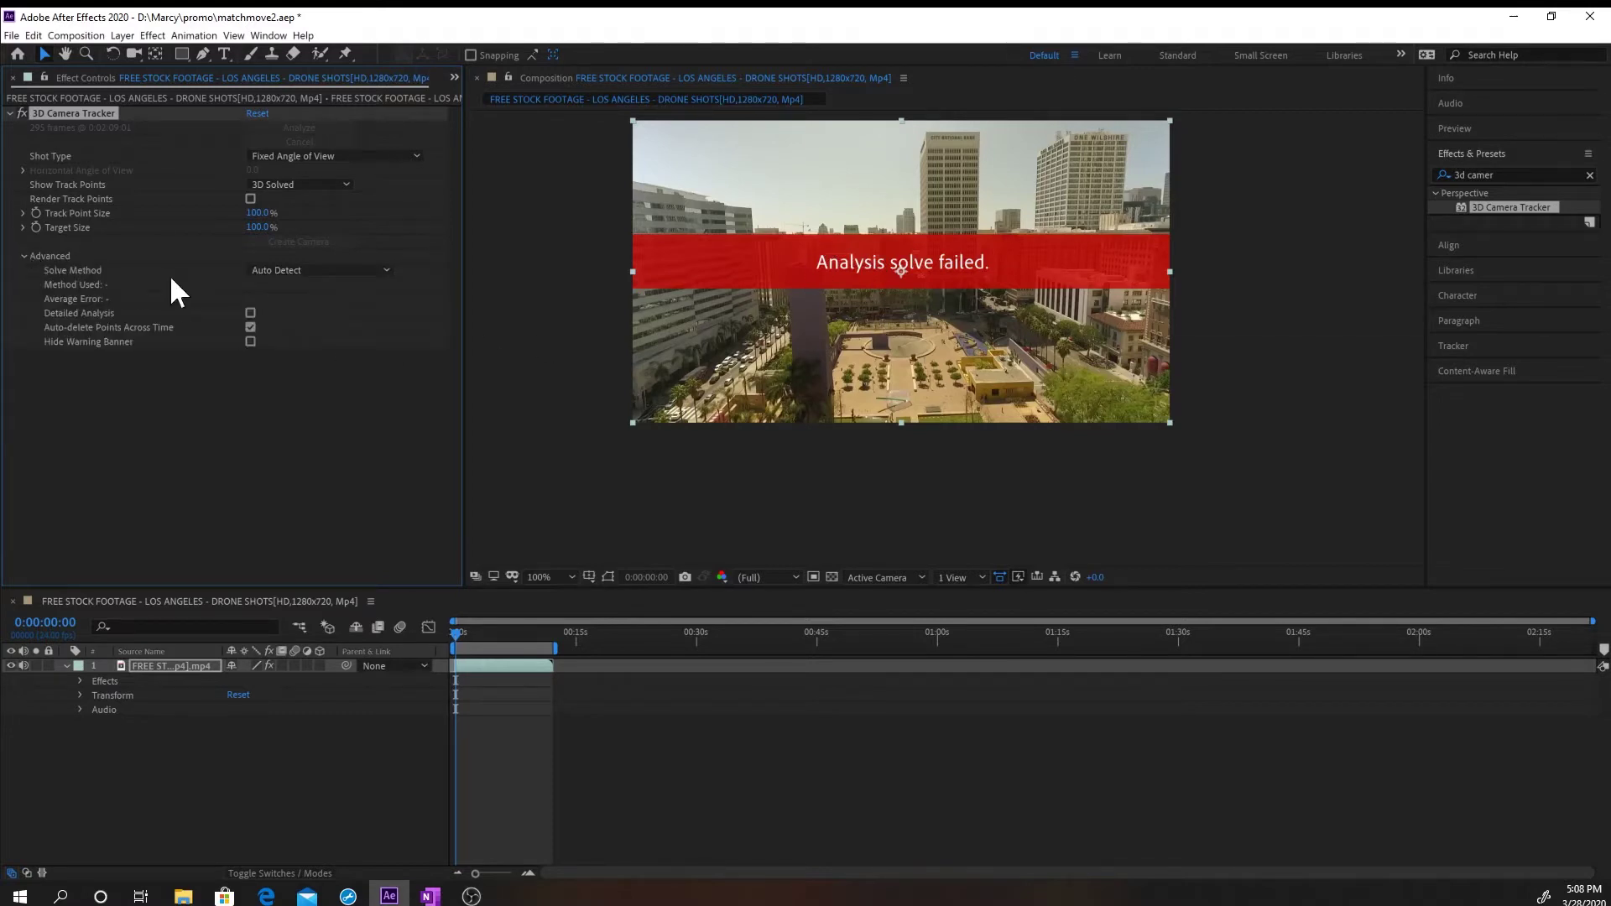
click(353, 269)
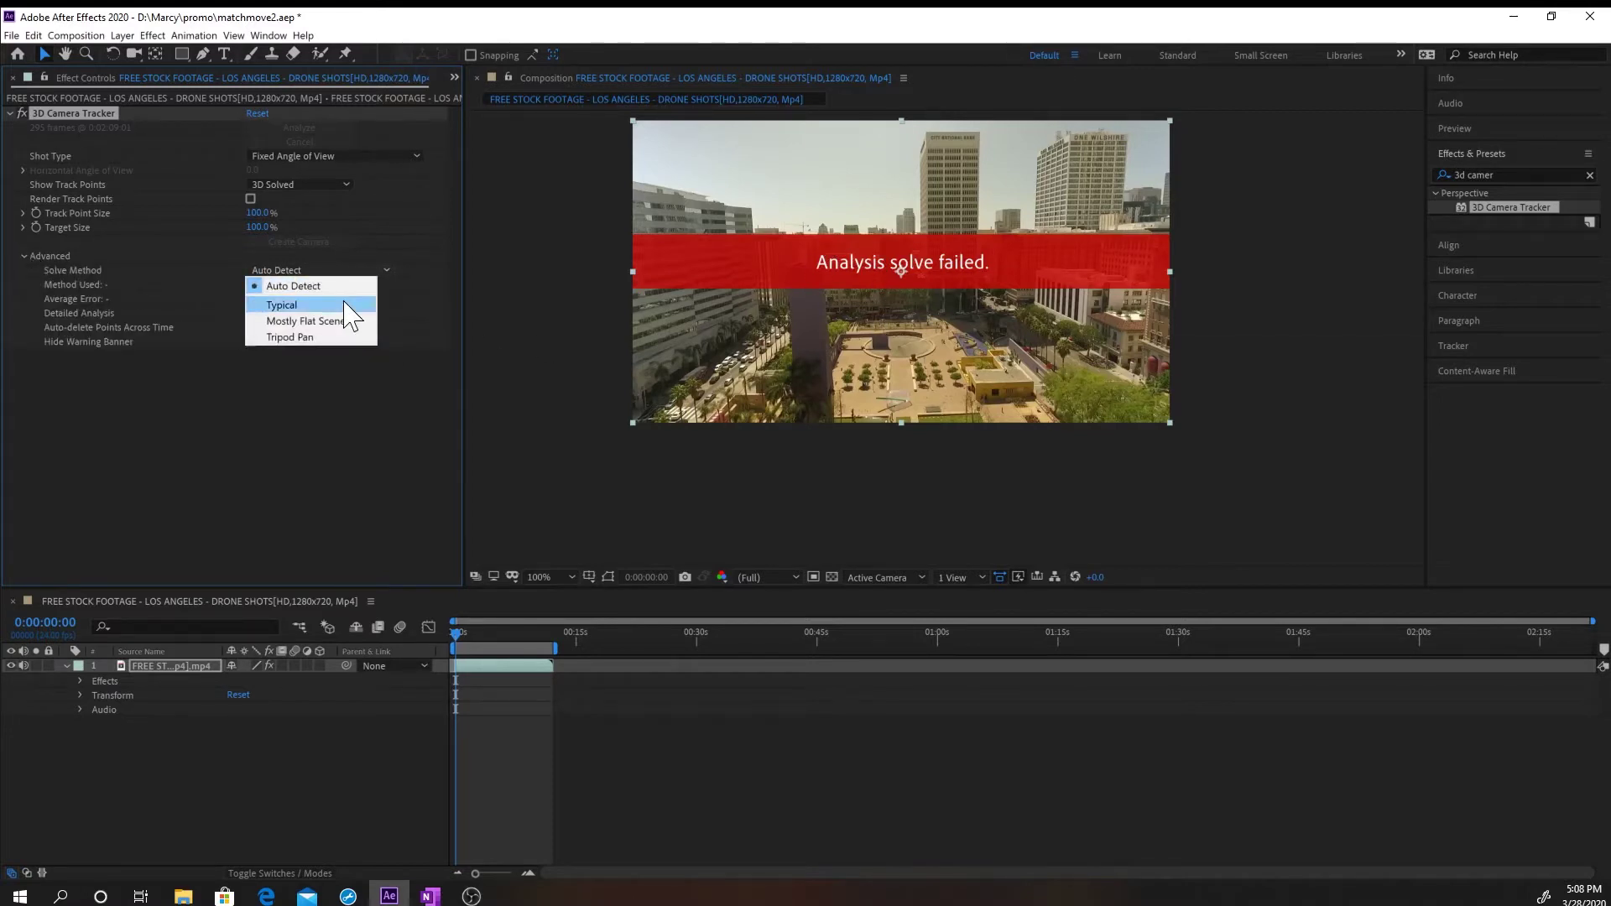
click(344, 304)
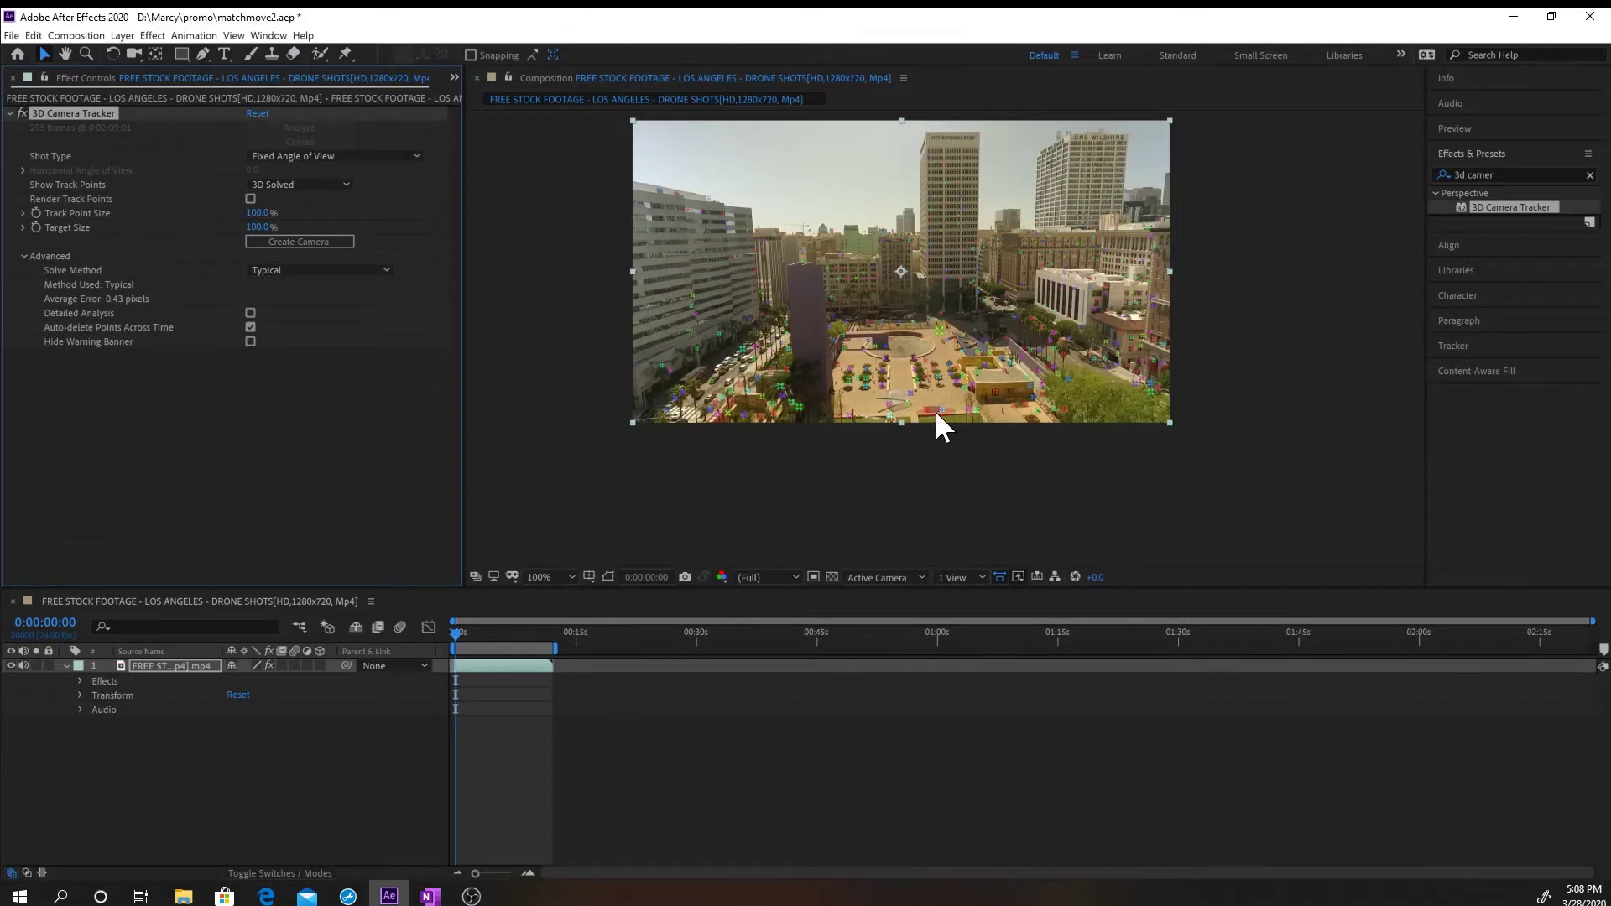
Create a null and camera from track points whose target lies flat on the plaza walkway in front of the fountain.
scroll(935, 409, up, 2)
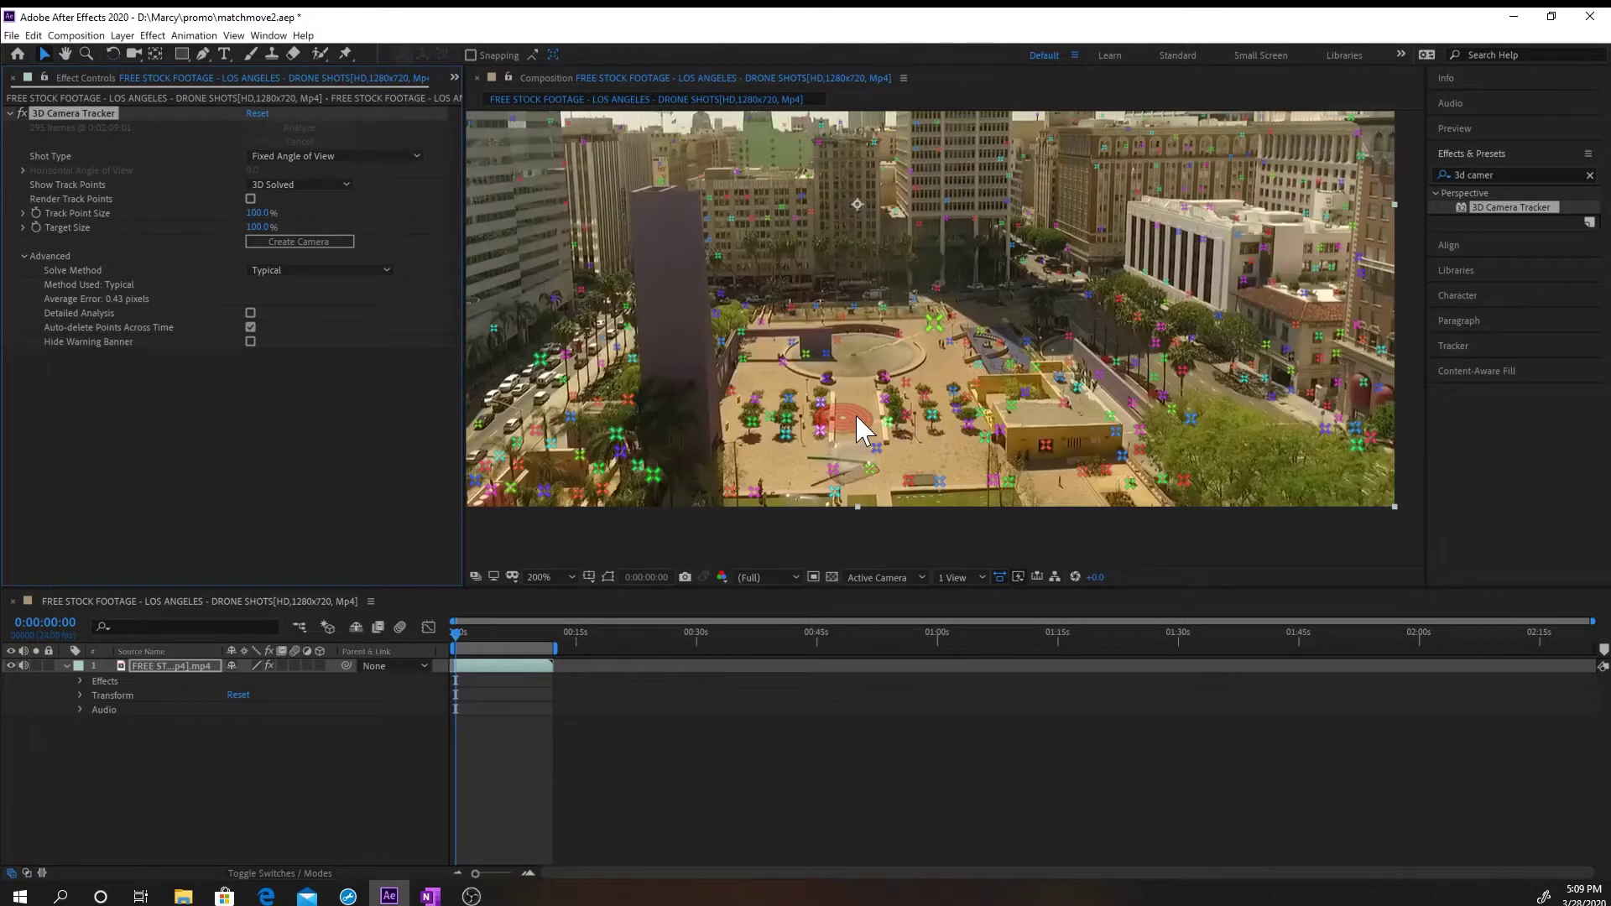
scroll(855, 413, up, 2)
scroll(839, 416, down, 1)
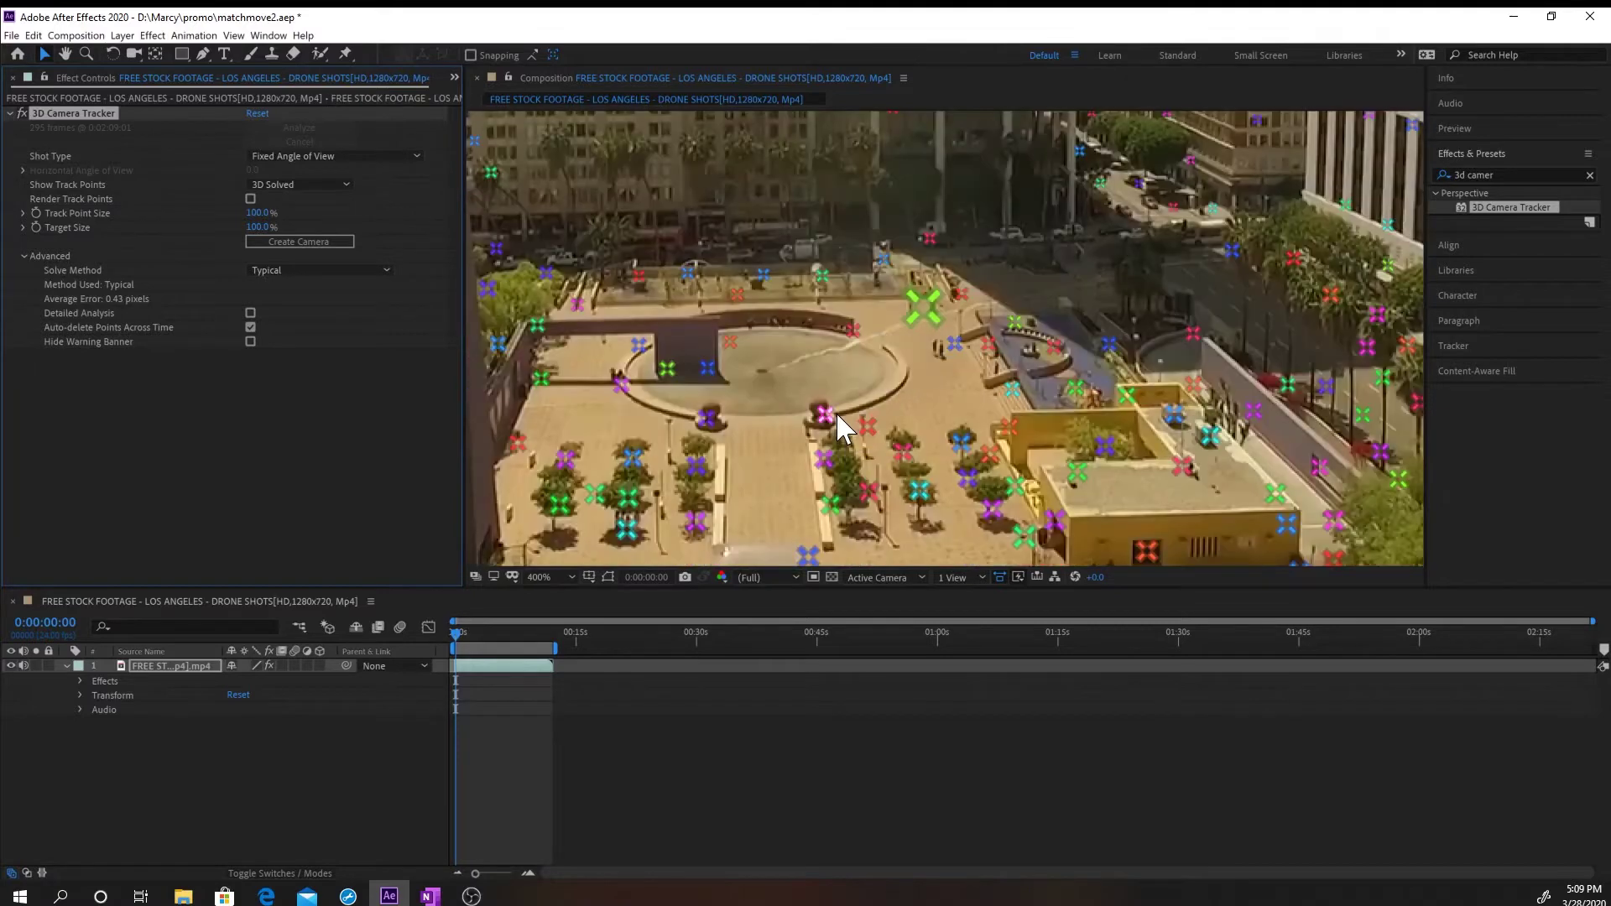
scroll(838, 414, down, 2)
scroll(842, 428, up, 2)
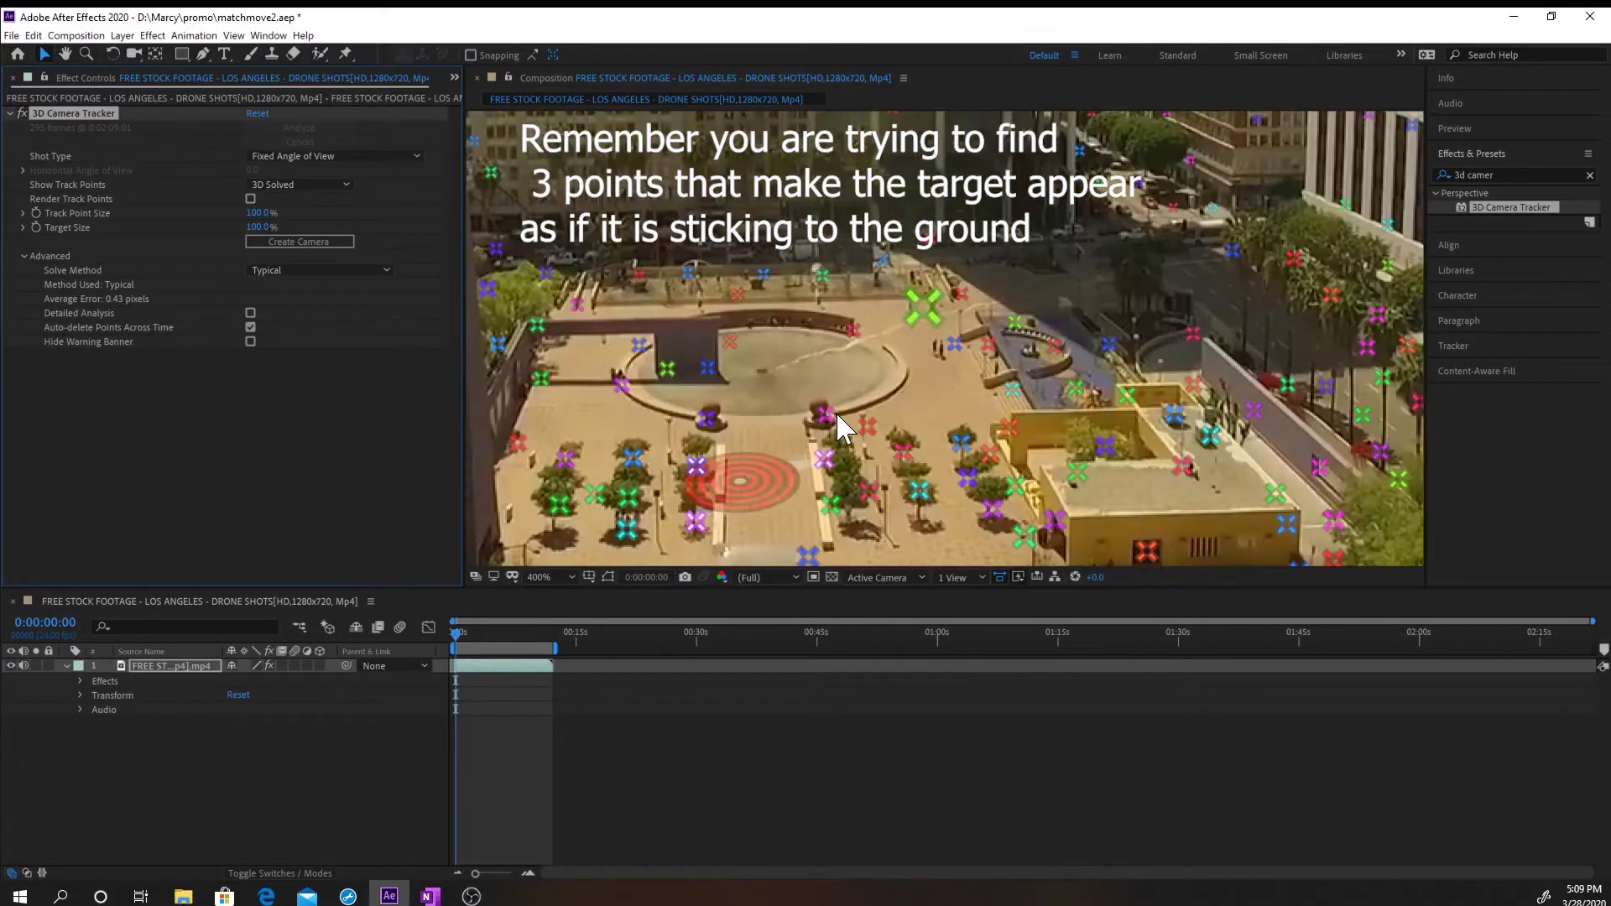
right_click(756, 474)
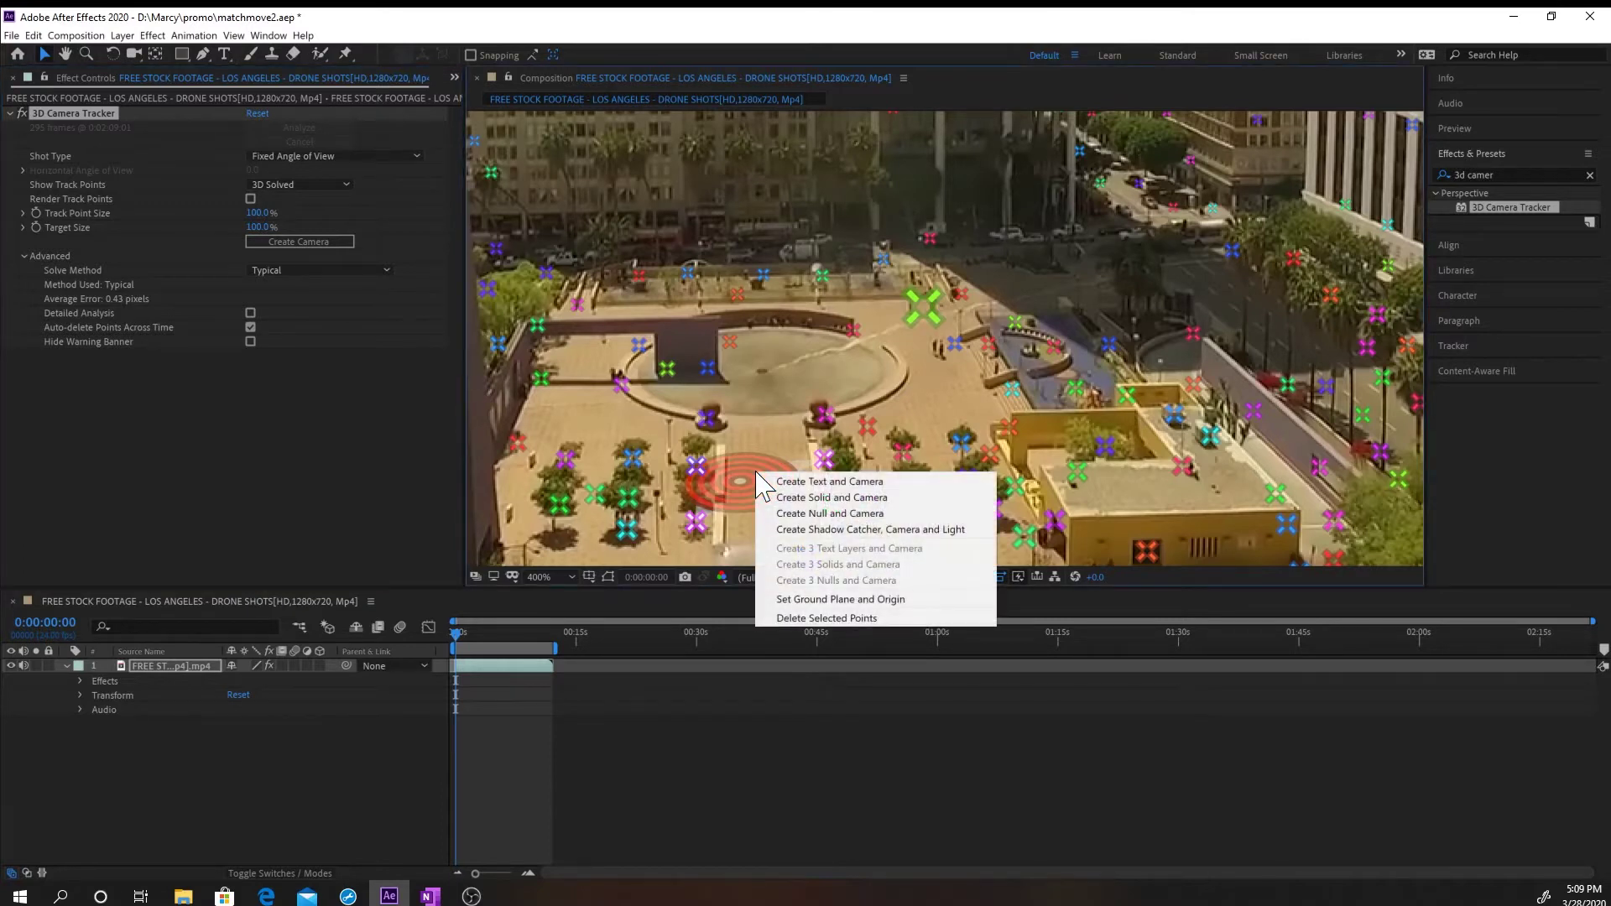
click(773, 514)
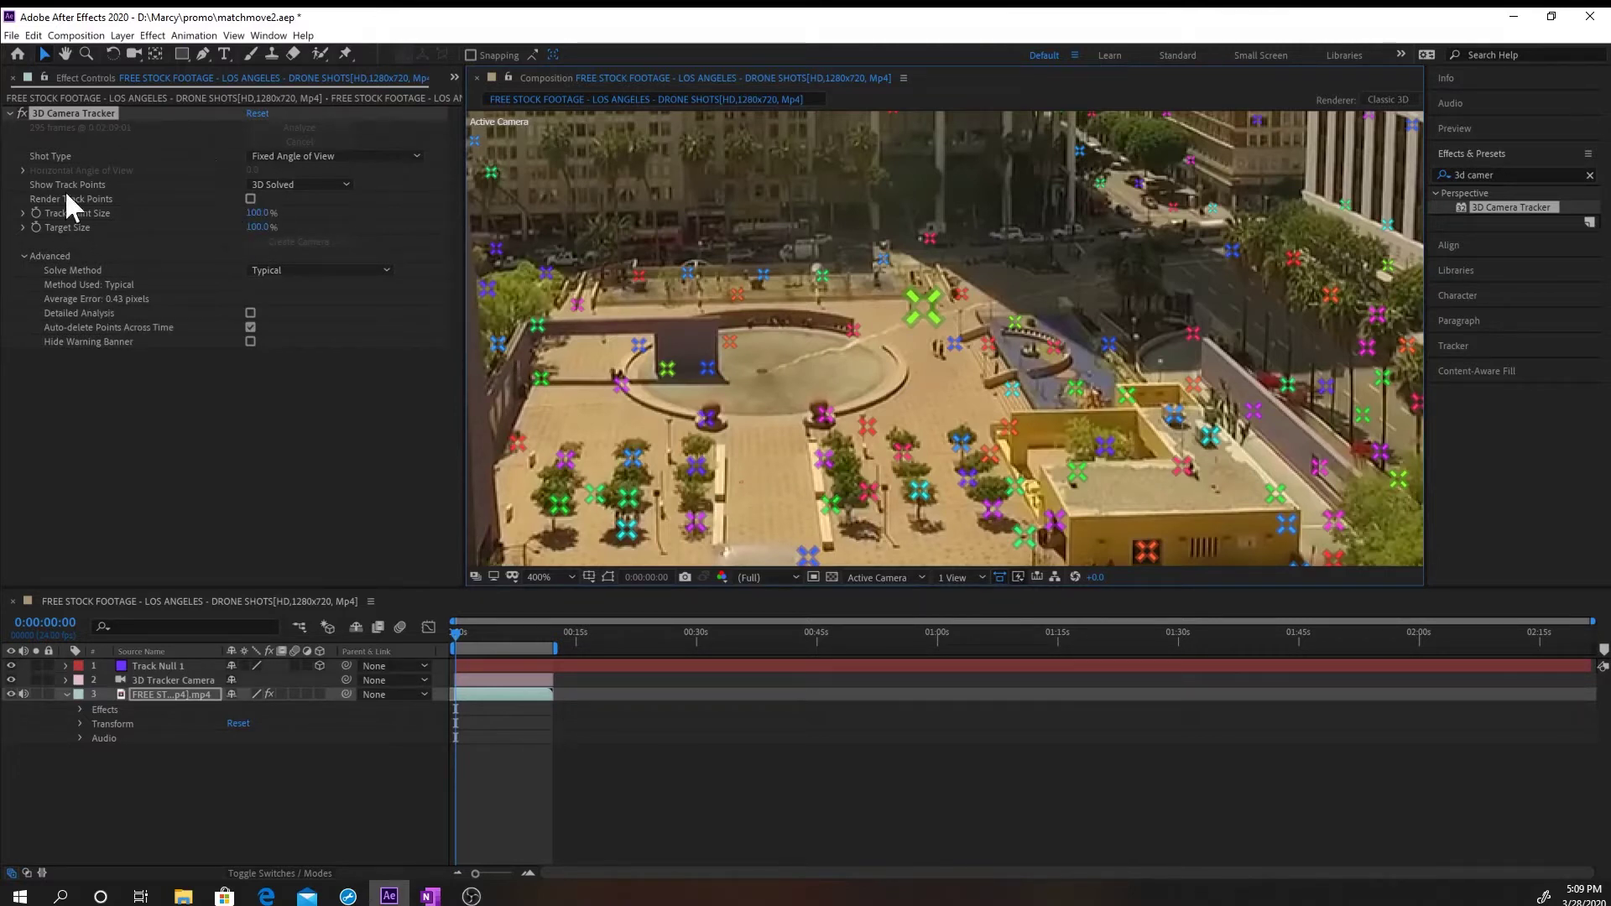
Enlarge the Track Null 1 layer uniformly to a scale of 1915% on all three axes.
click(164, 665)
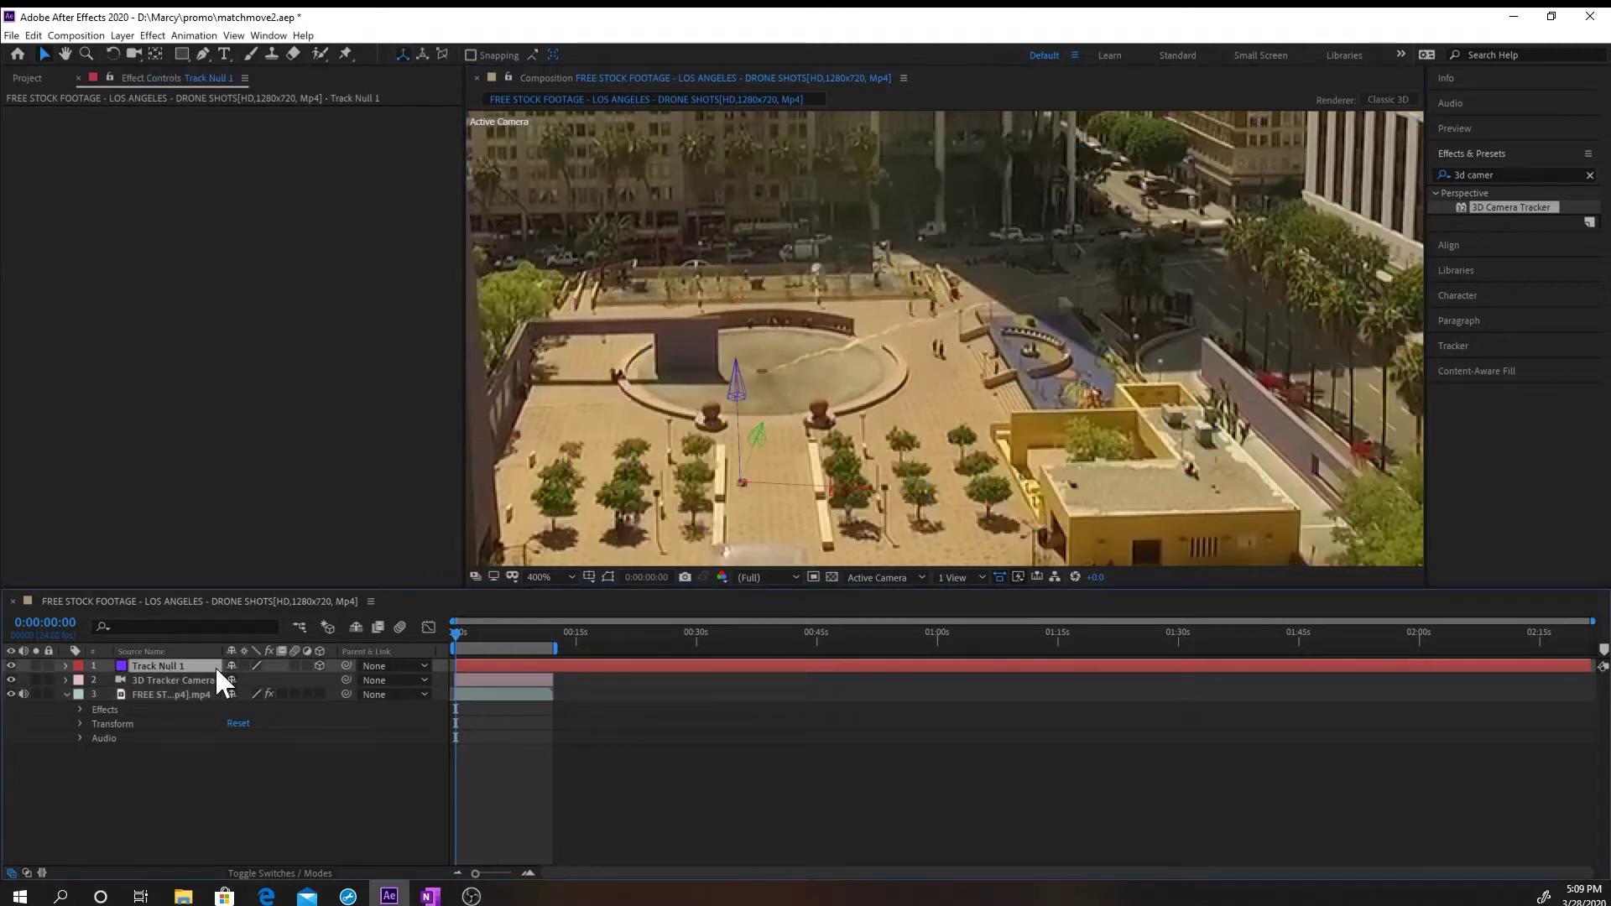
mouse_move(454, 631)
mouse_down()
mouse_move(506, 633)
mouse_move(470, 633)
mouse_up()
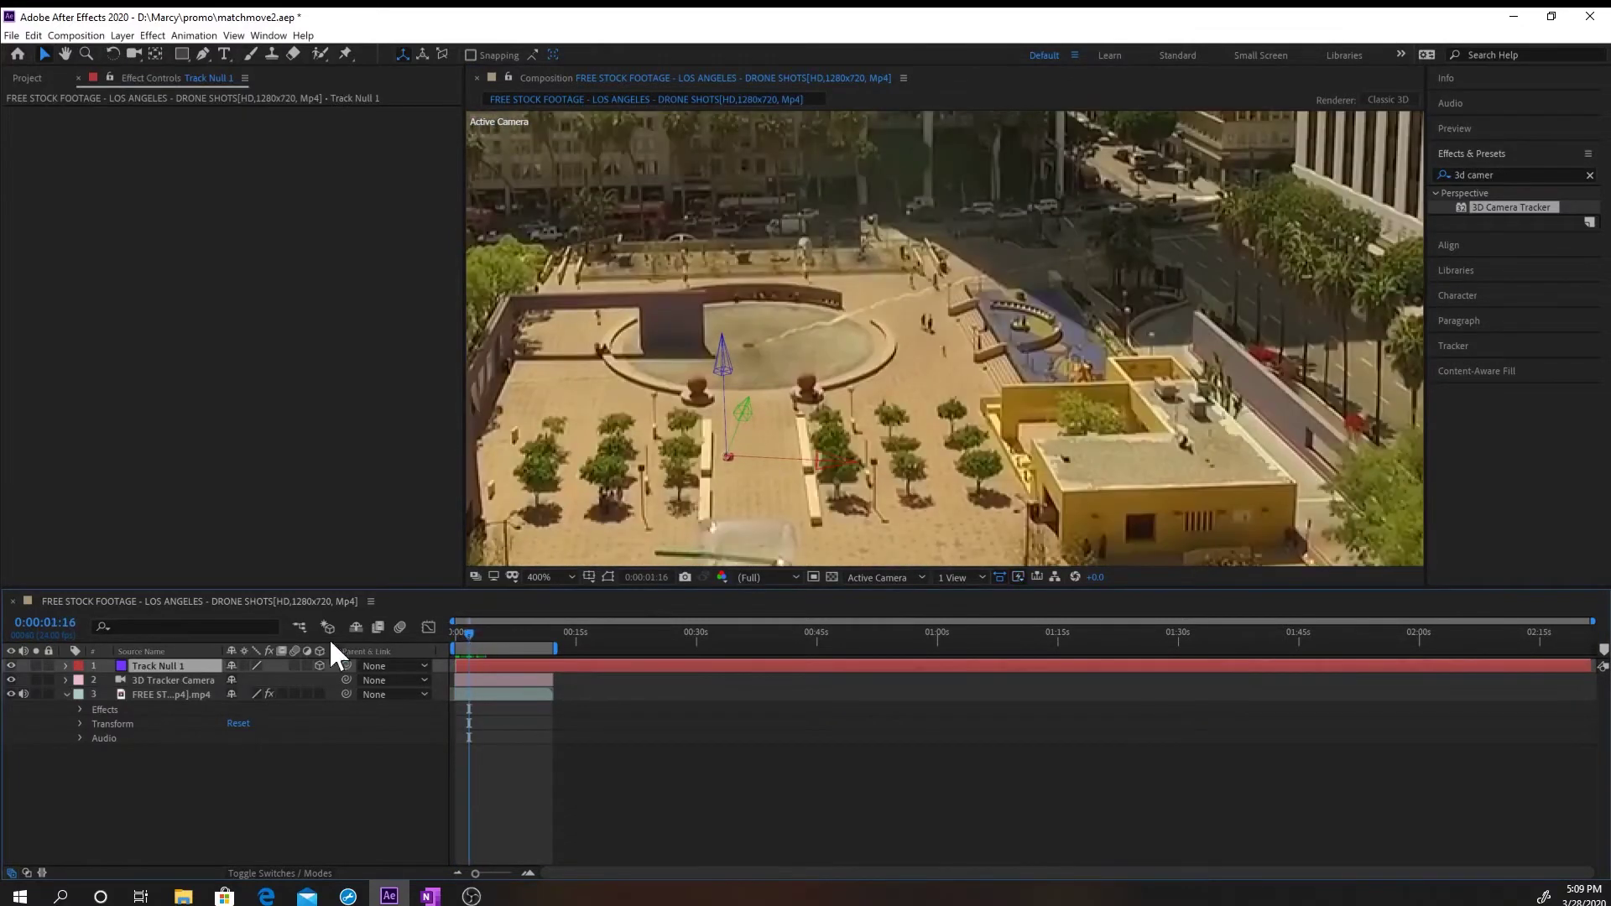
click(67, 665)
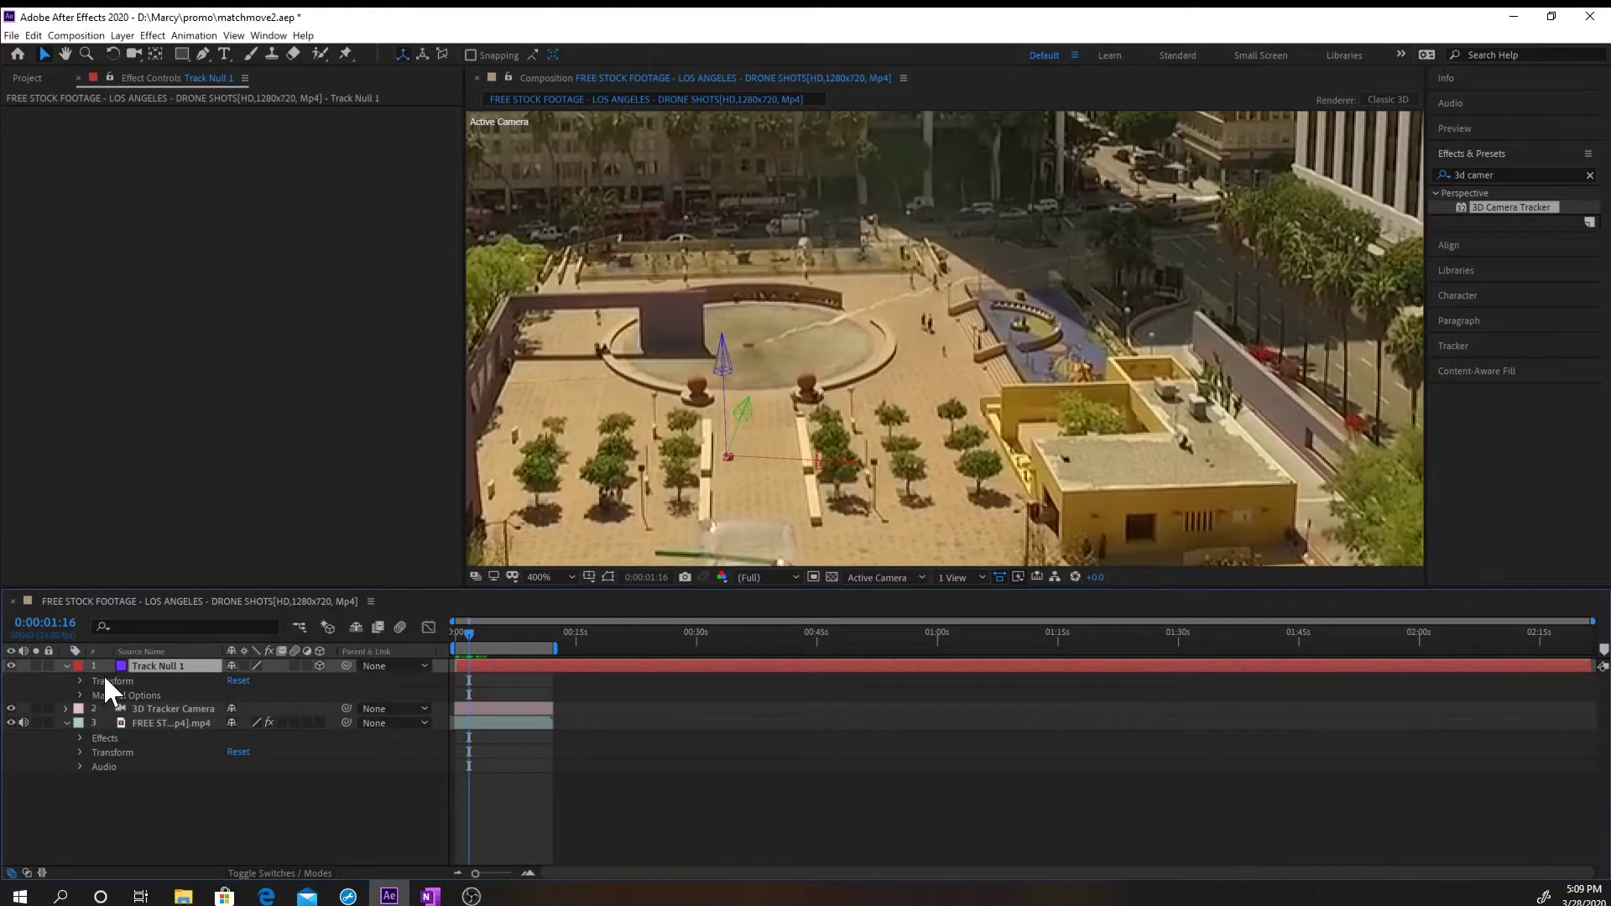
key(s)
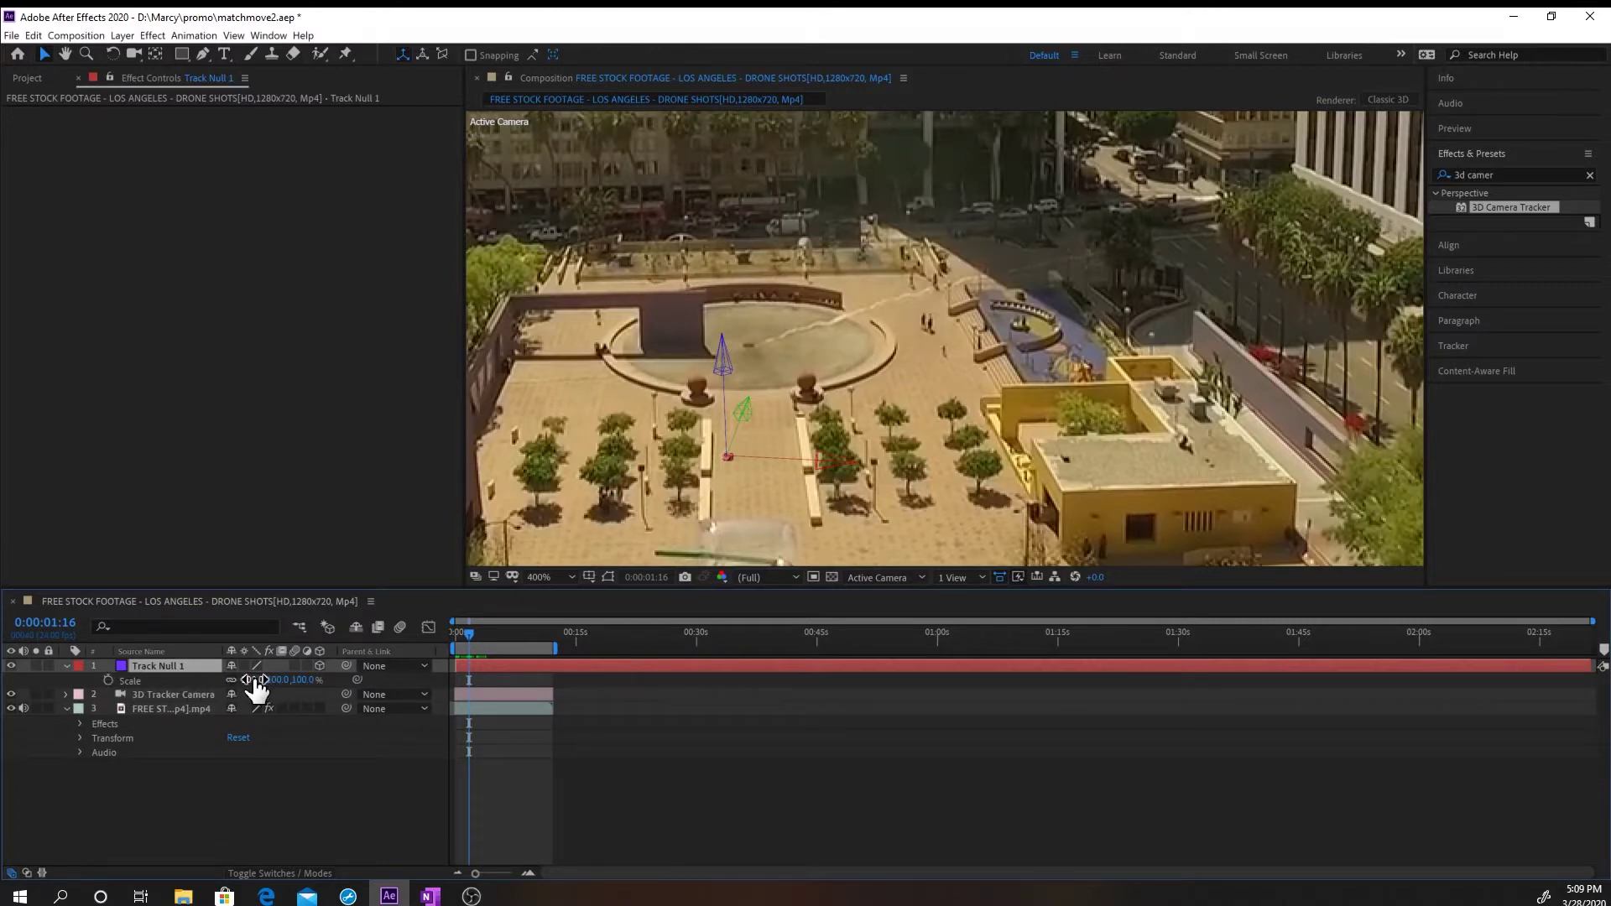
drag(249, 680, 1380, 849)
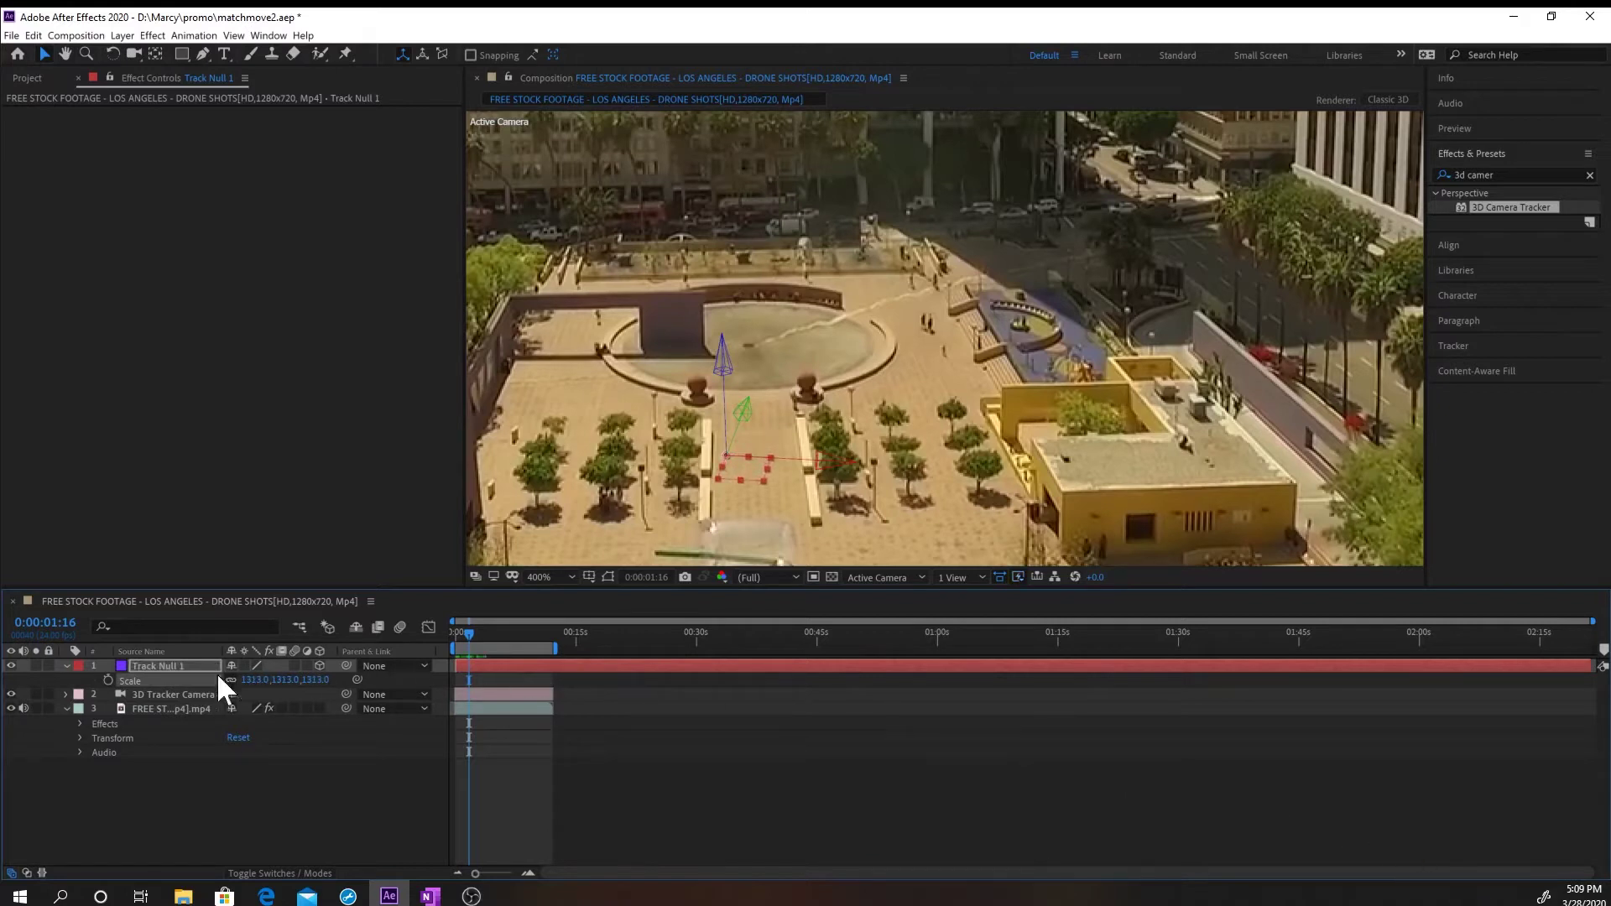
drag(244, 681, 874, 812)
At 0:00:06:04, rotate Track Null 1 to an orientation of about 321°, 2°, 3° so it lines up with the plaza walkway.
drag(465, 631, 504, 632)
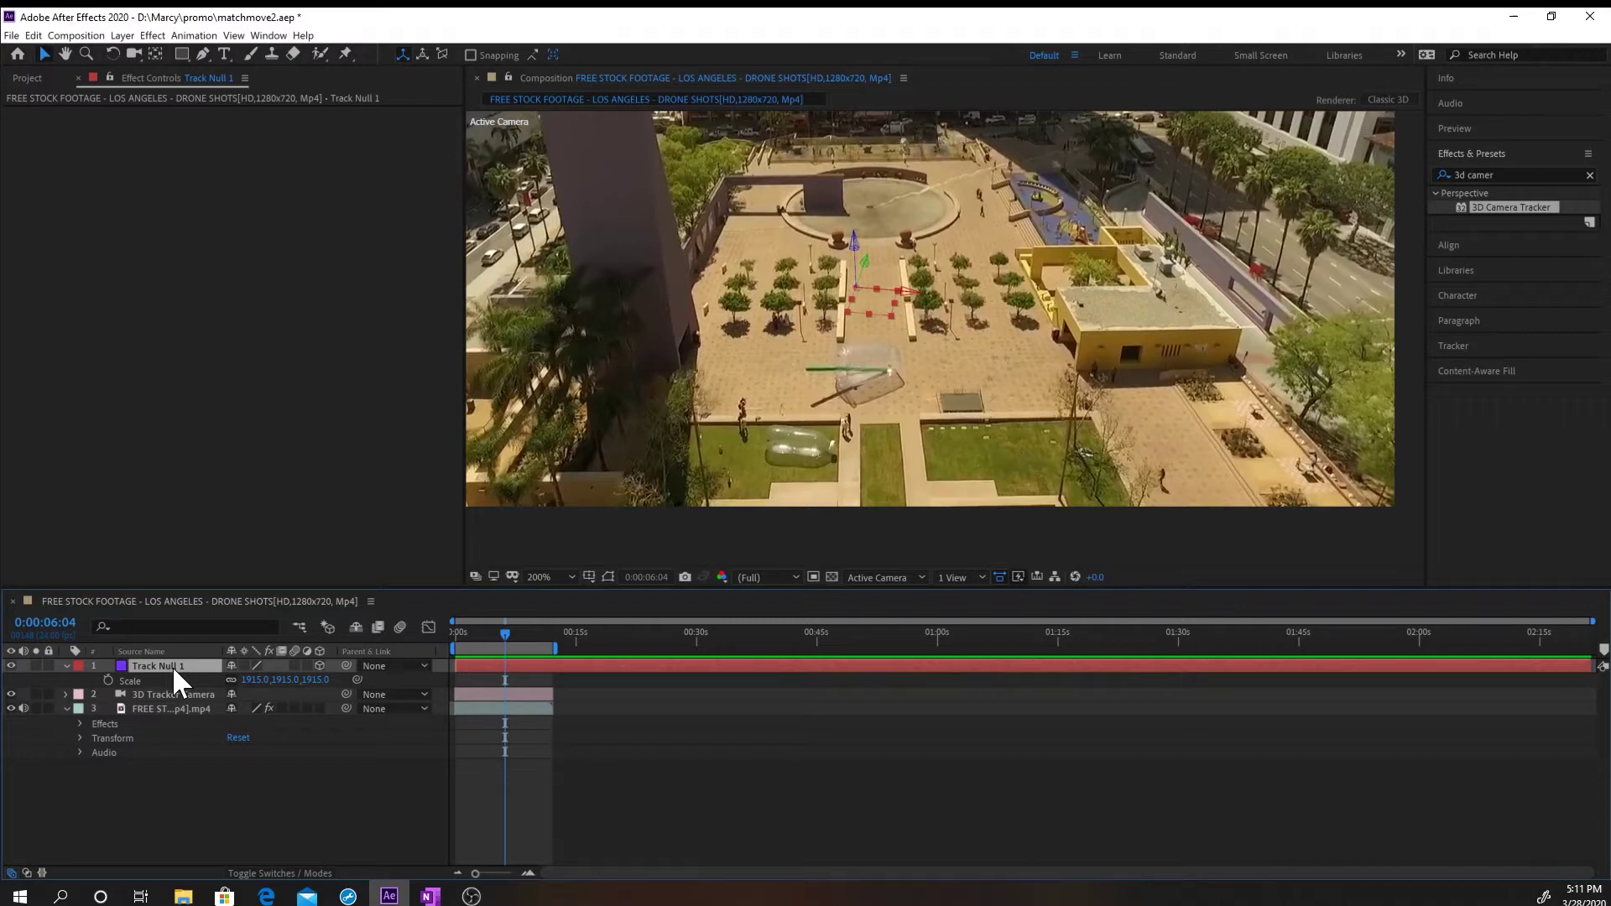
key(w)
click(113, 55)
click(841, 209)
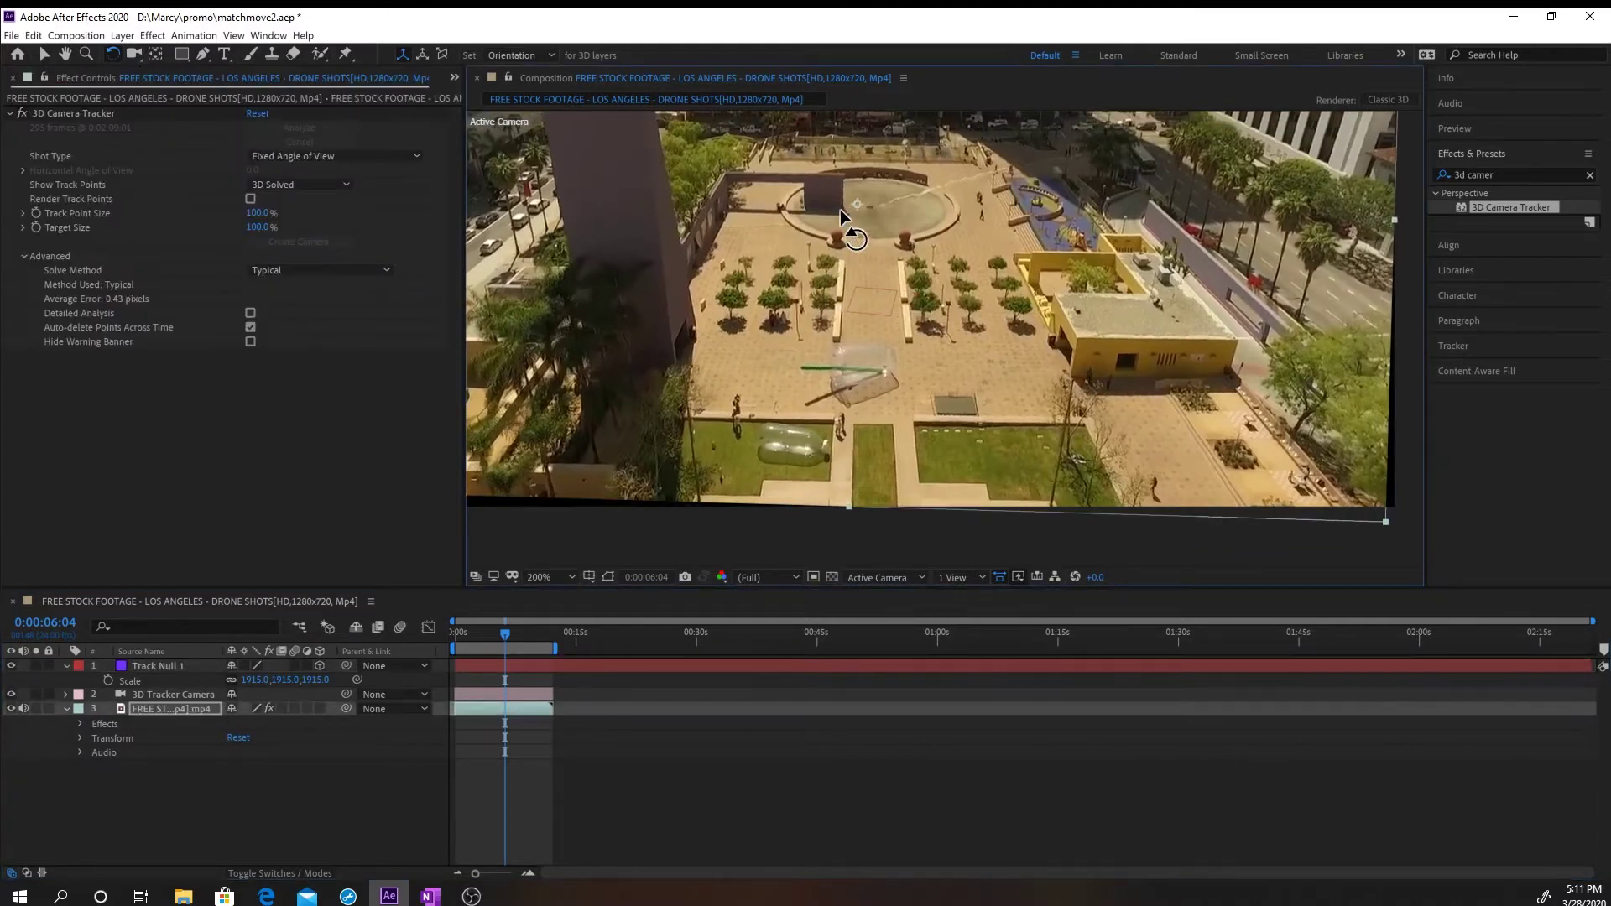
key(ctrl+z)
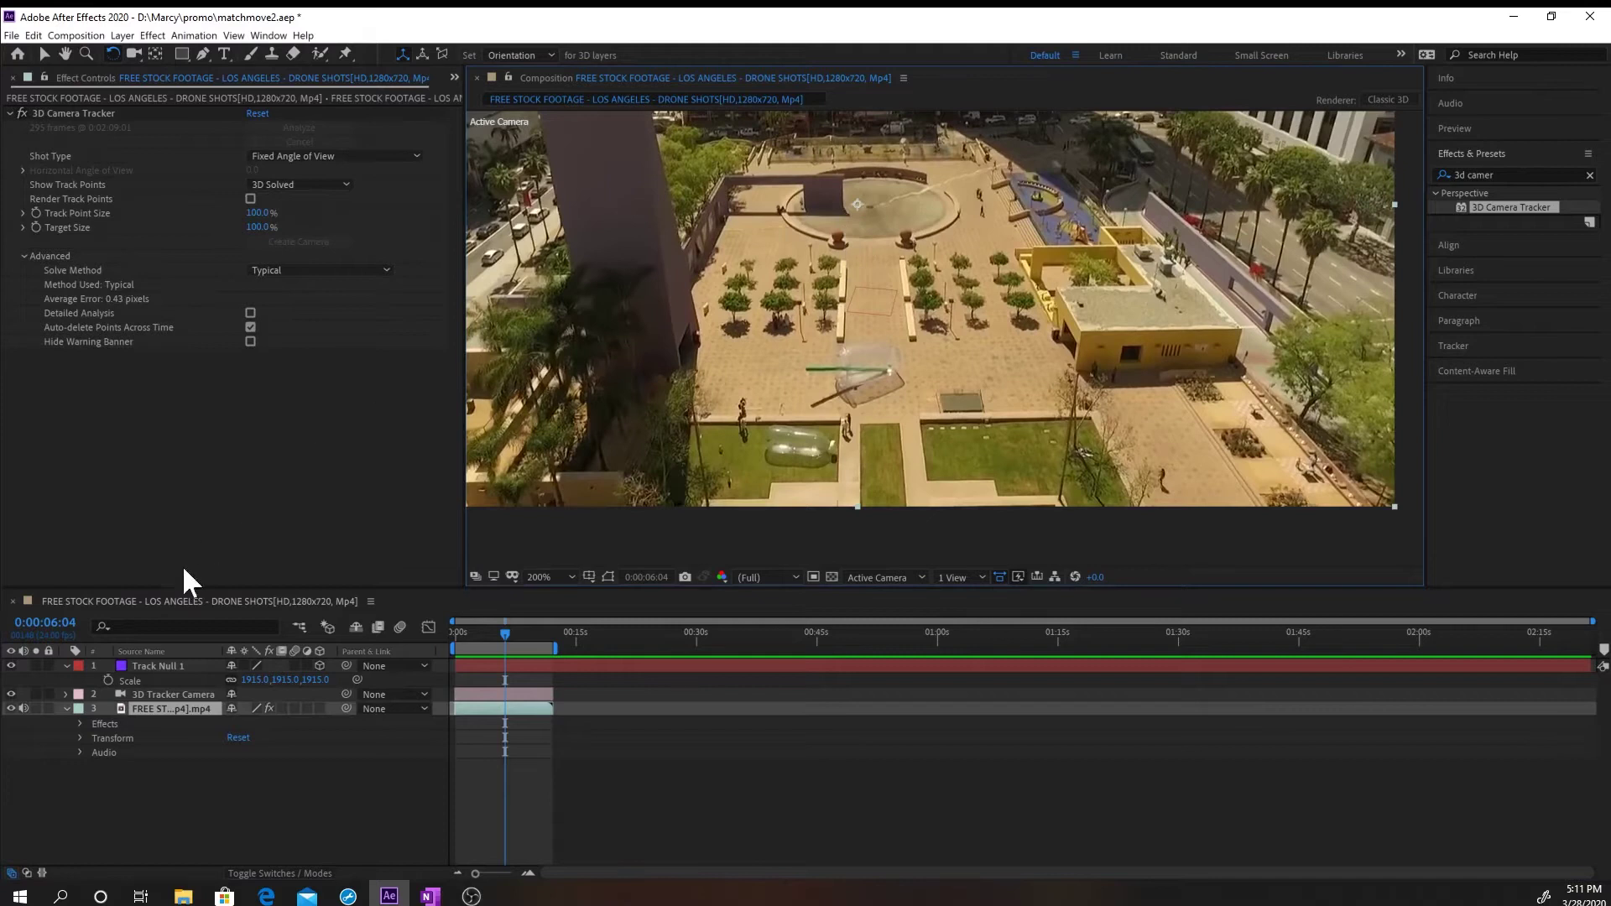
click(160, 666)
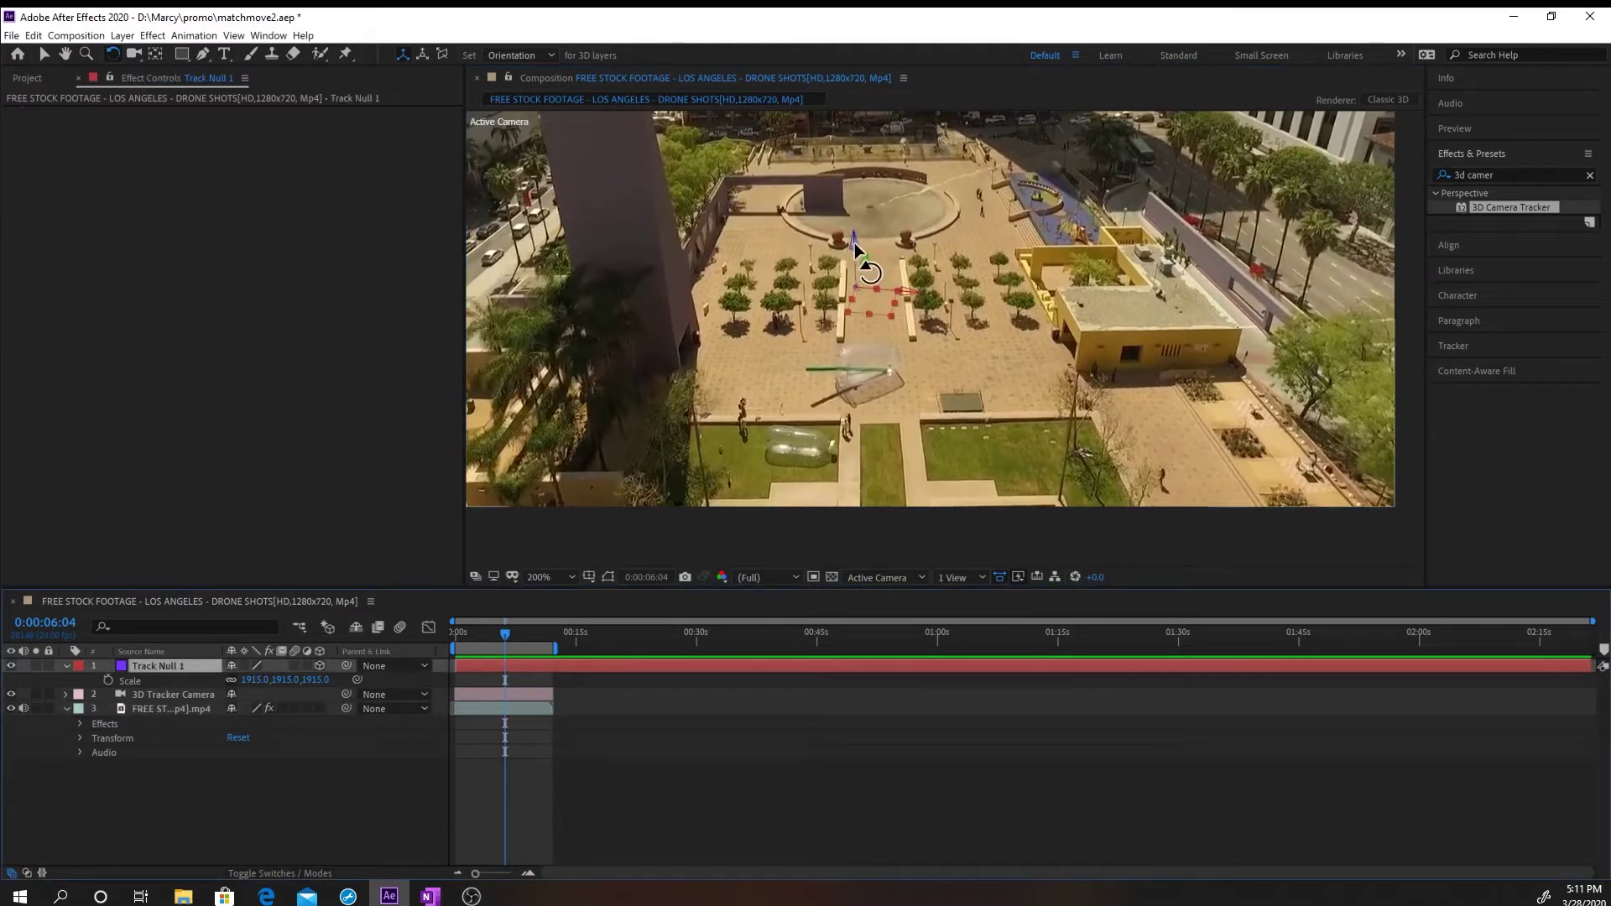
drag(857, 240, 867, 238)
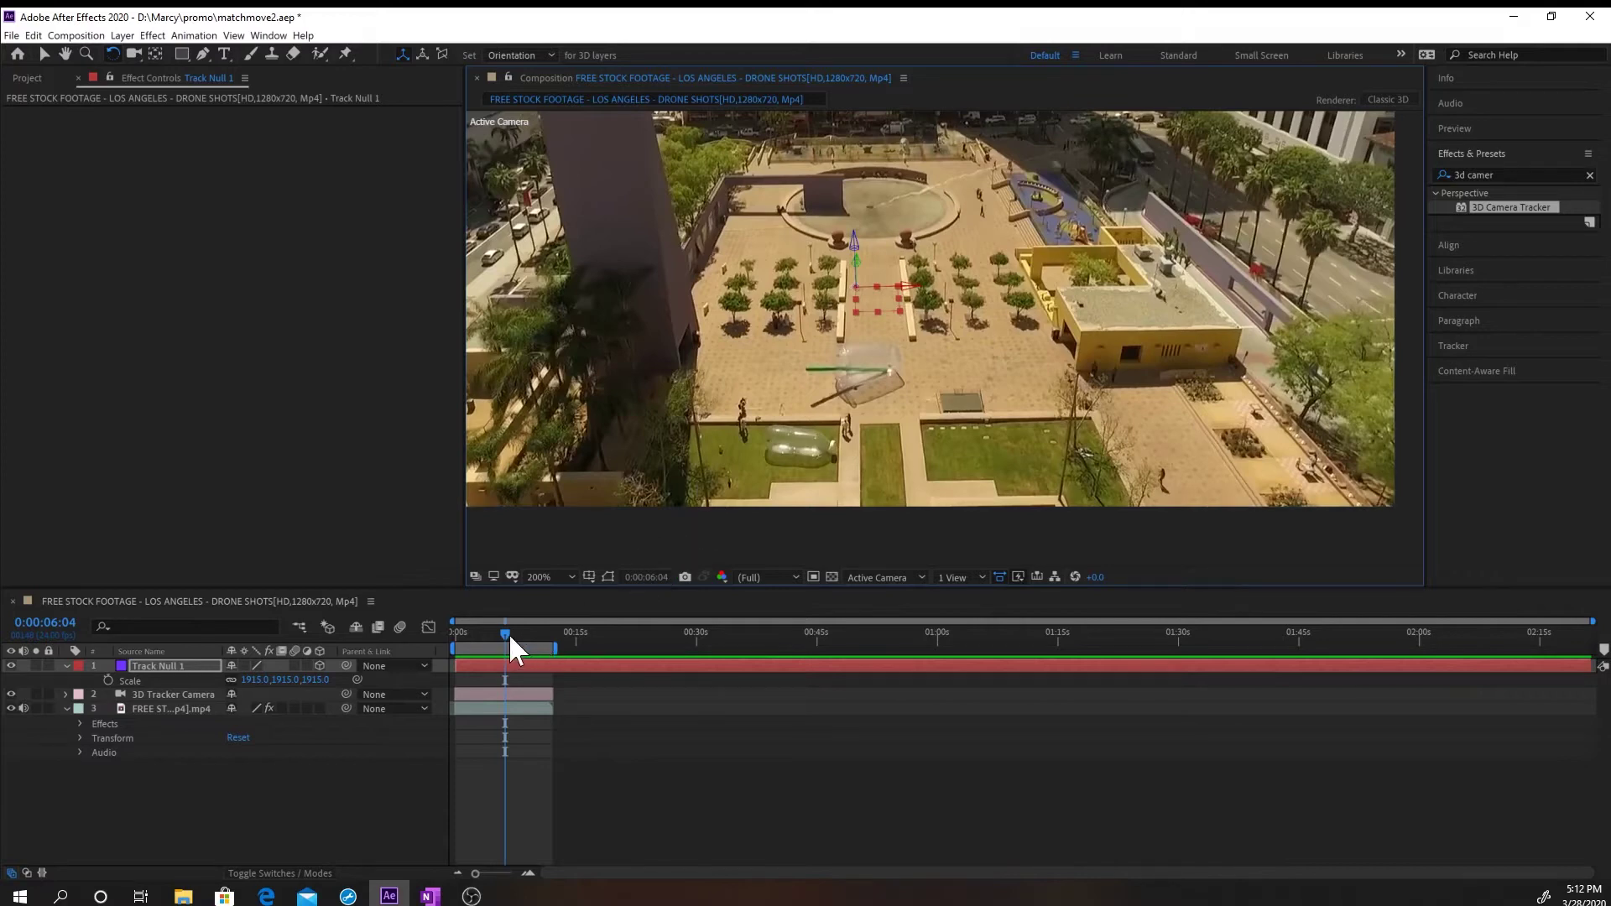
Check the null's alignment at other times in the clip and parent the 3D Tracker Camera to Track Null 1.
mouse_move(508, 633)
mouse_down()
mouse_move(472, 638)
mouse_move(532, 638)
mouse_up()
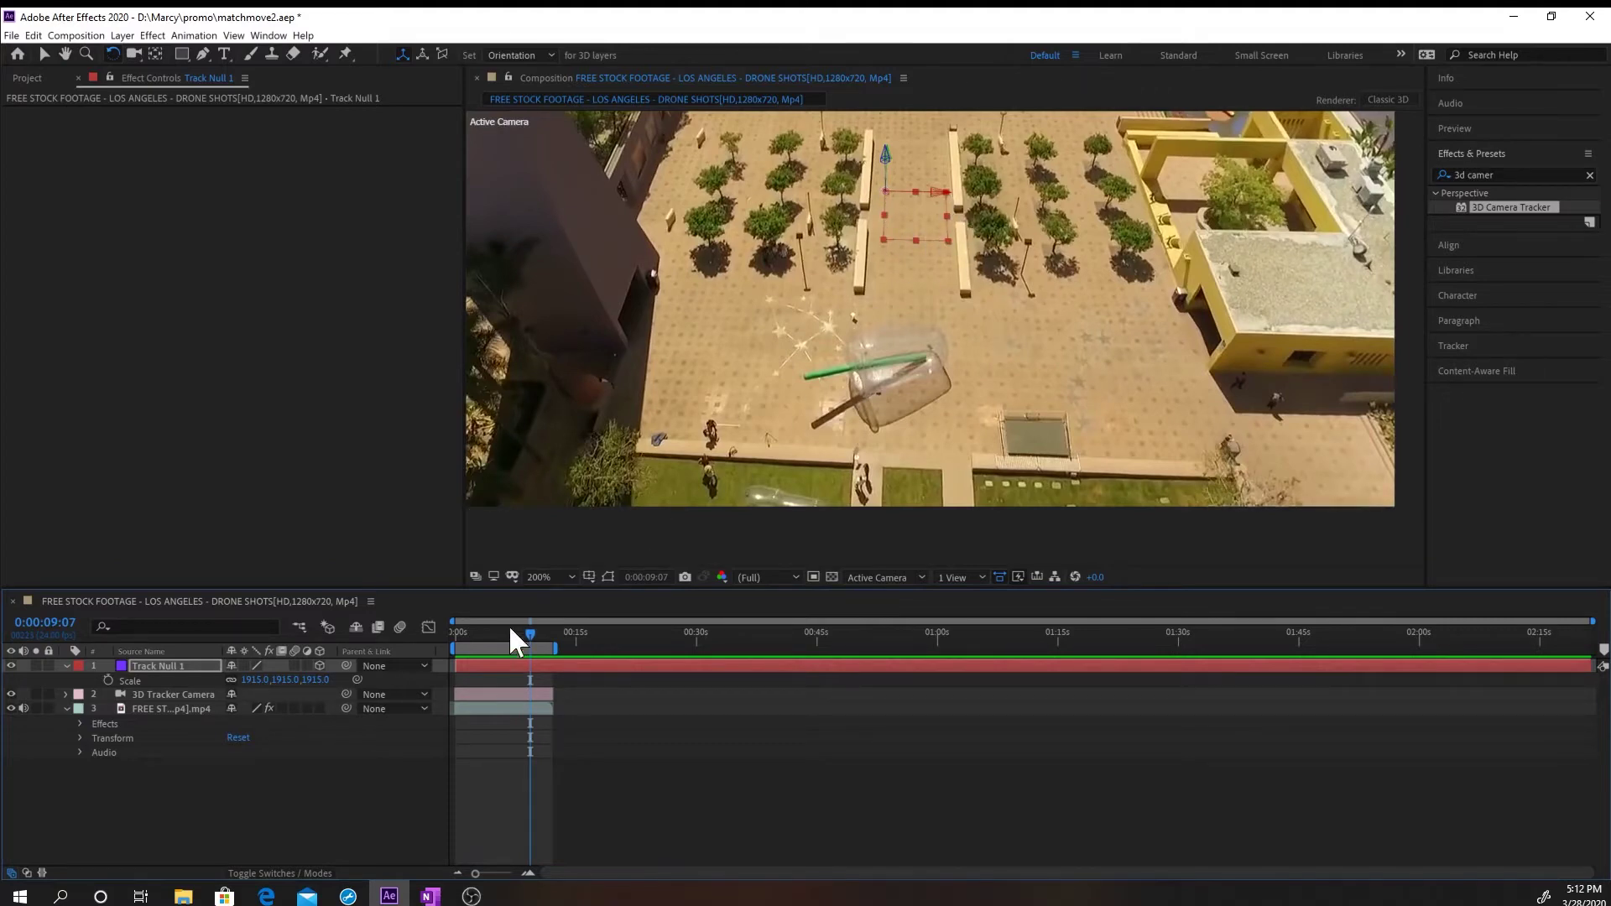
drag(531, 631, 482, 641)
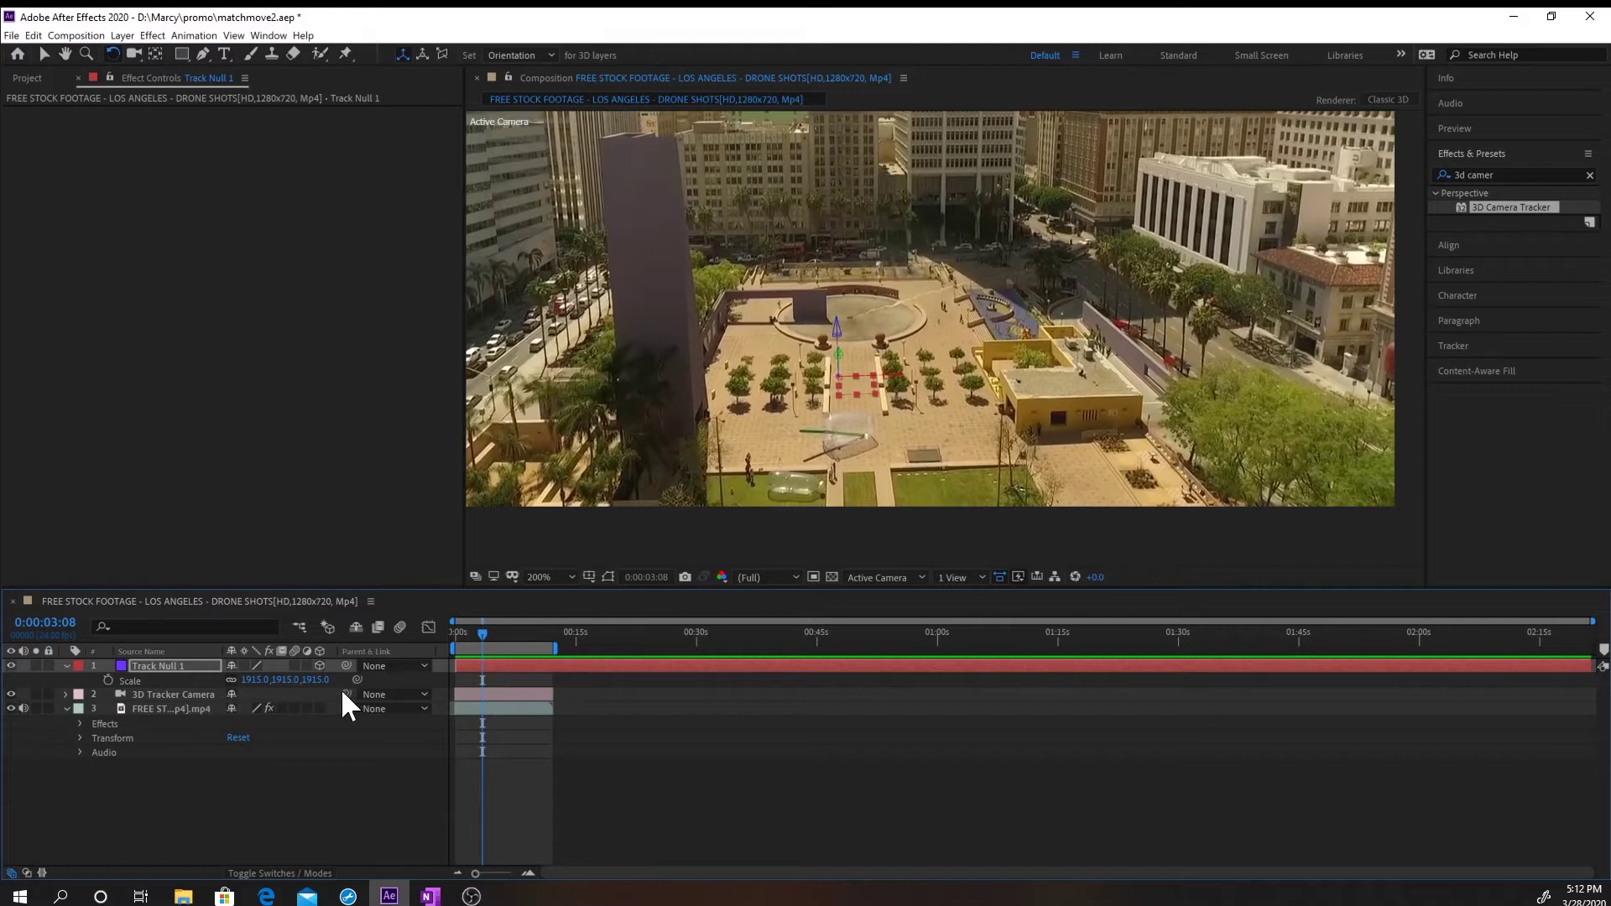
drag(238, 689, 201, 667)
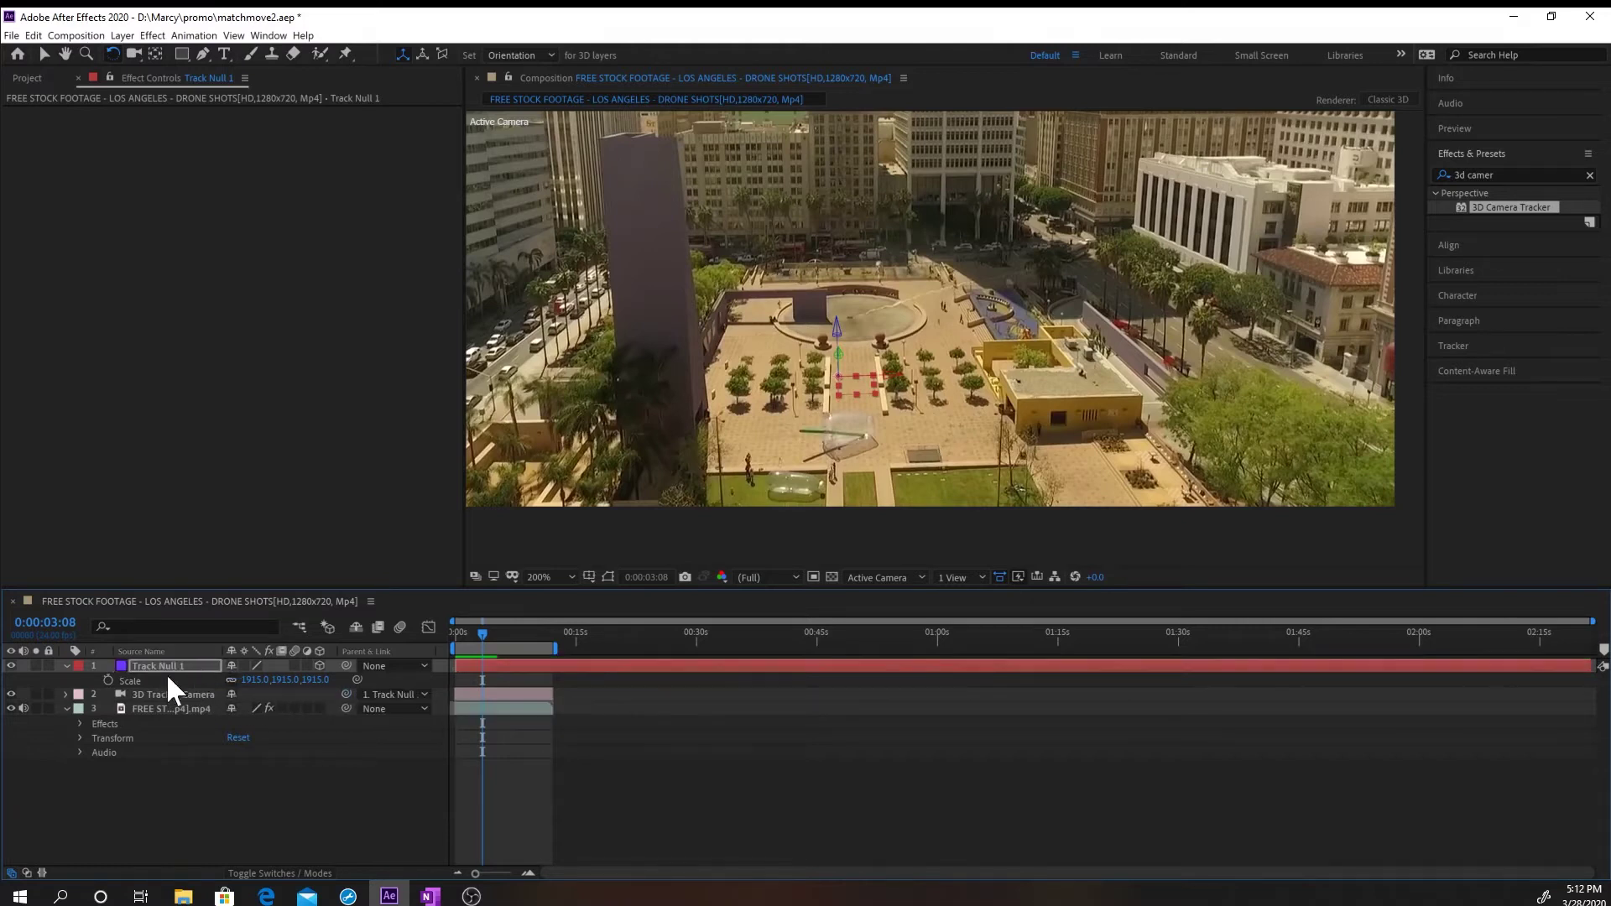
Reveal the transform properties of Track Null 1 and set its scale to 100% on all axes.
click(66, 666)
click(66, 665)
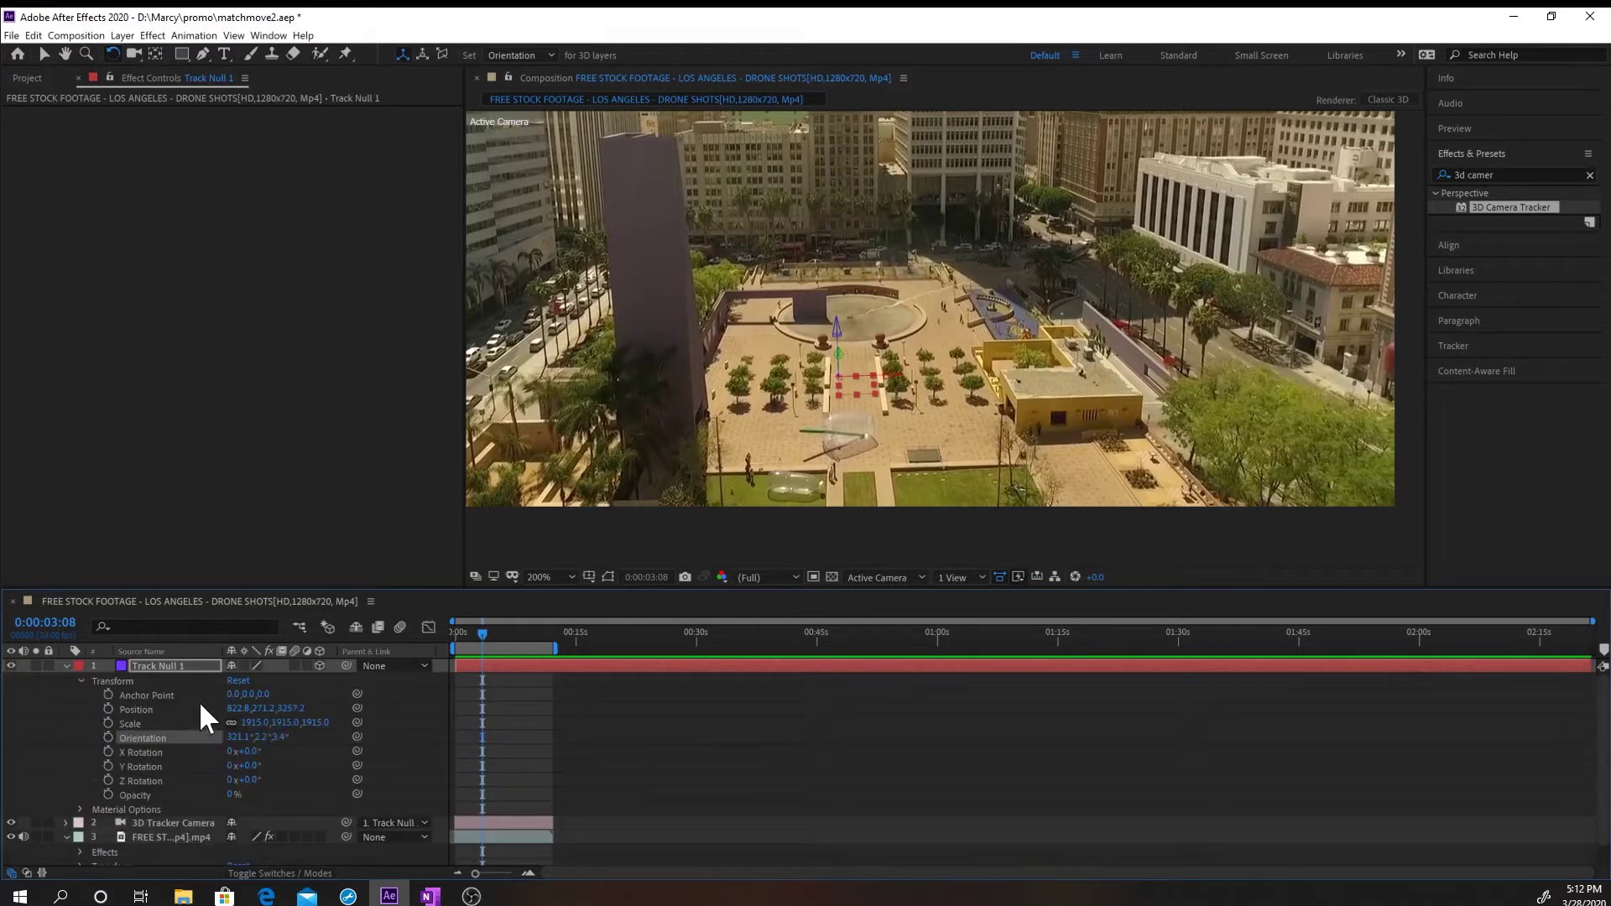
click(255, 723)
text(0)
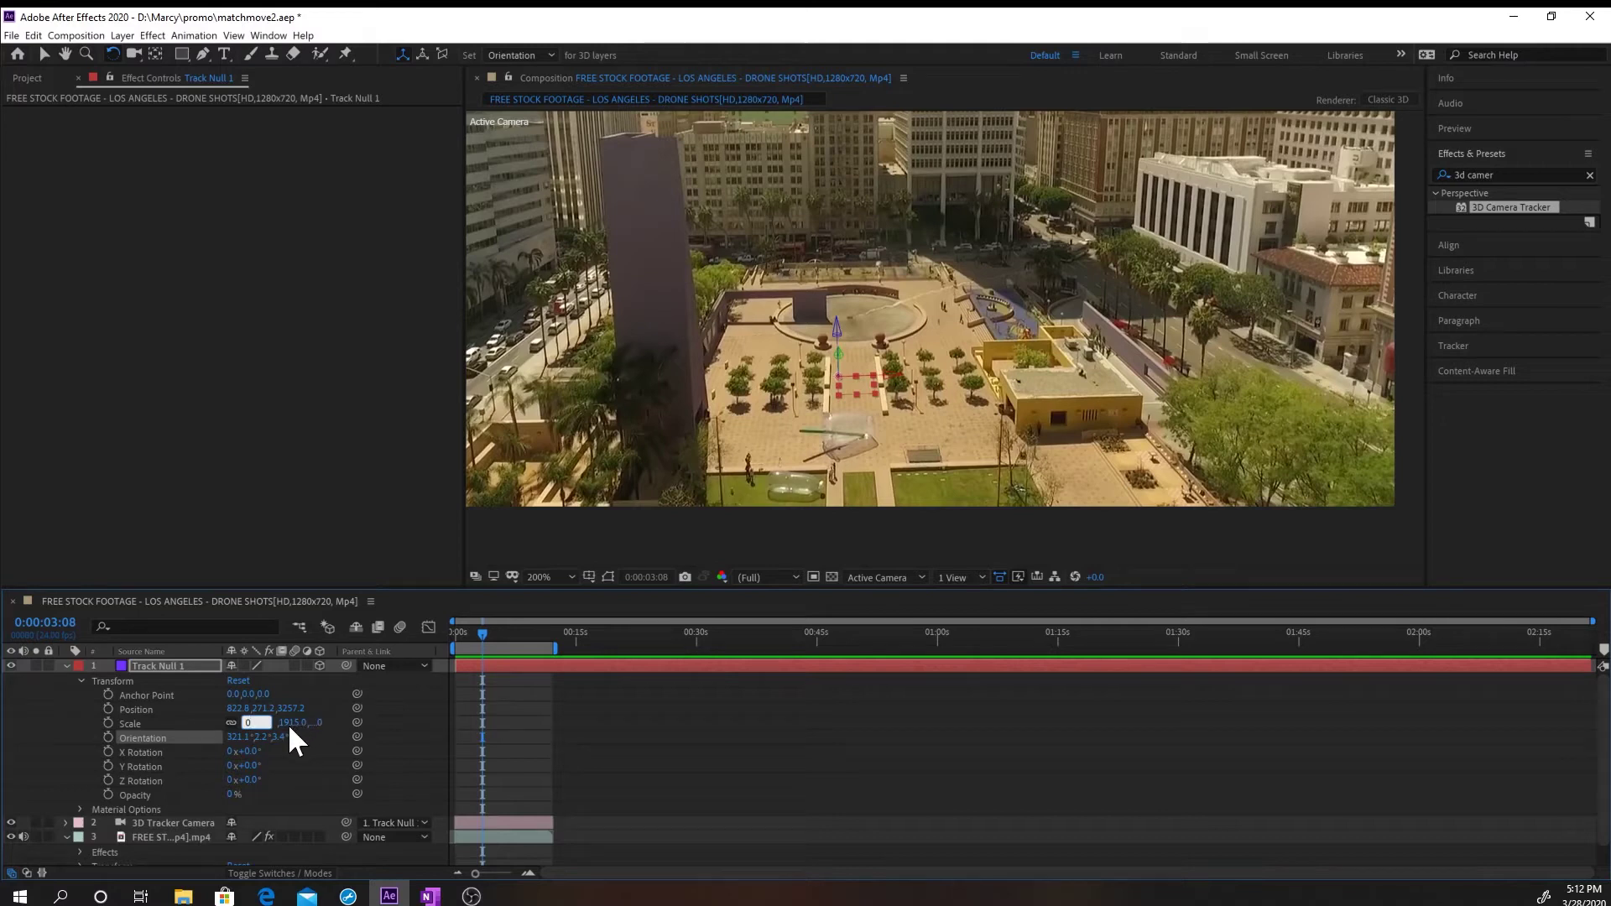
double_click(261, 722)
text(100)
key(Return)
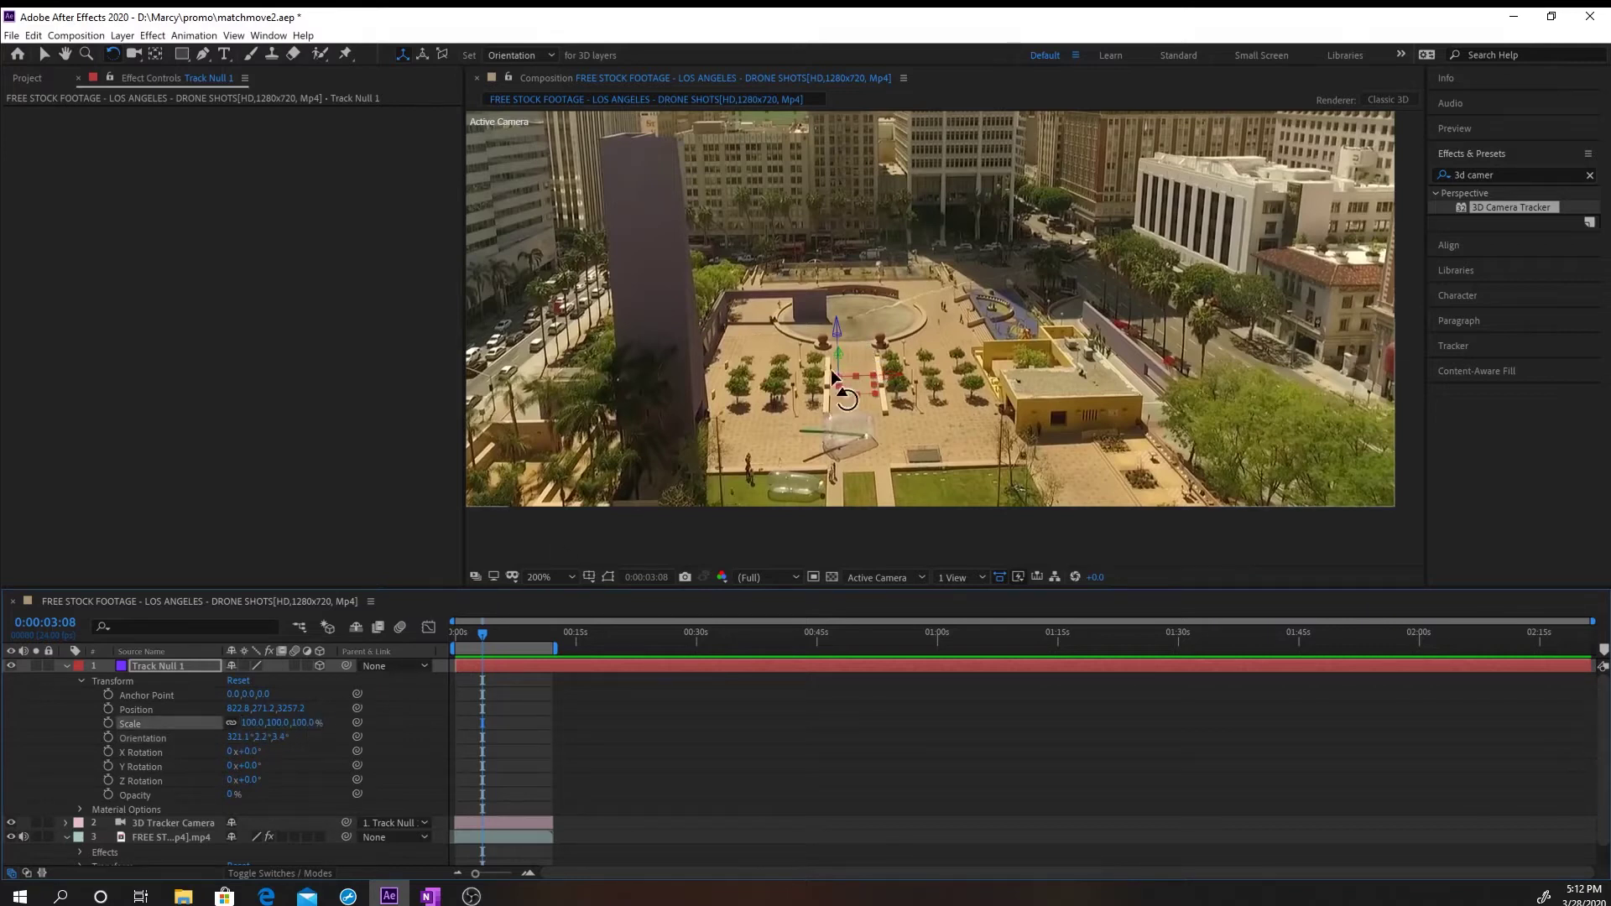
Return to the Selection tool and set the position coordinates of Track Null 1 to 0.
click(44, 53)
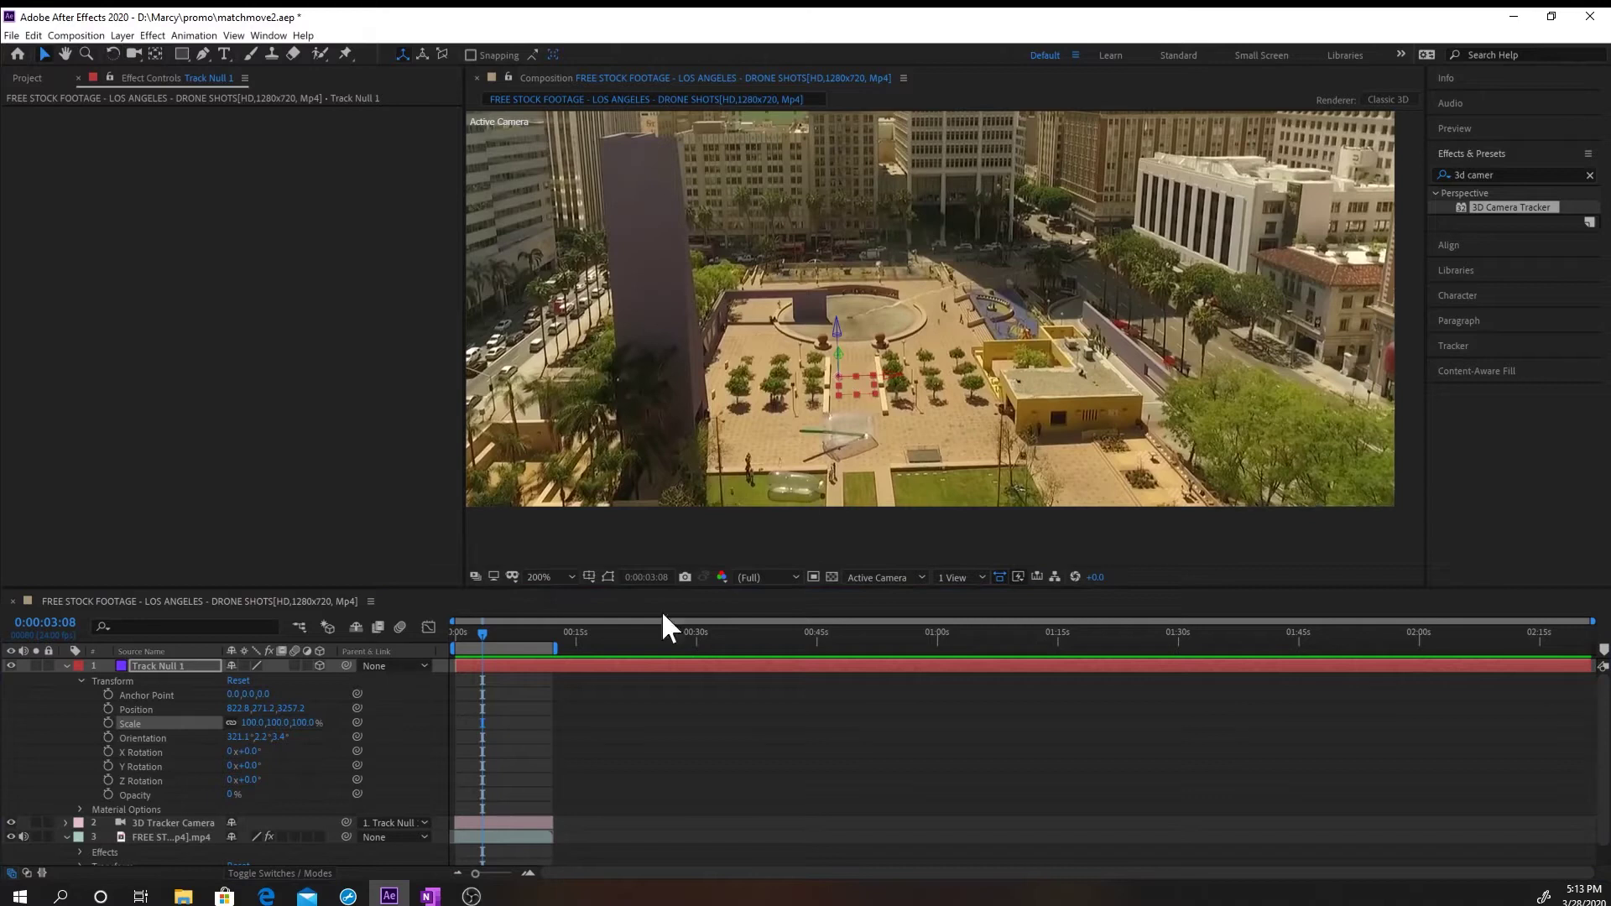
click(237, 710)
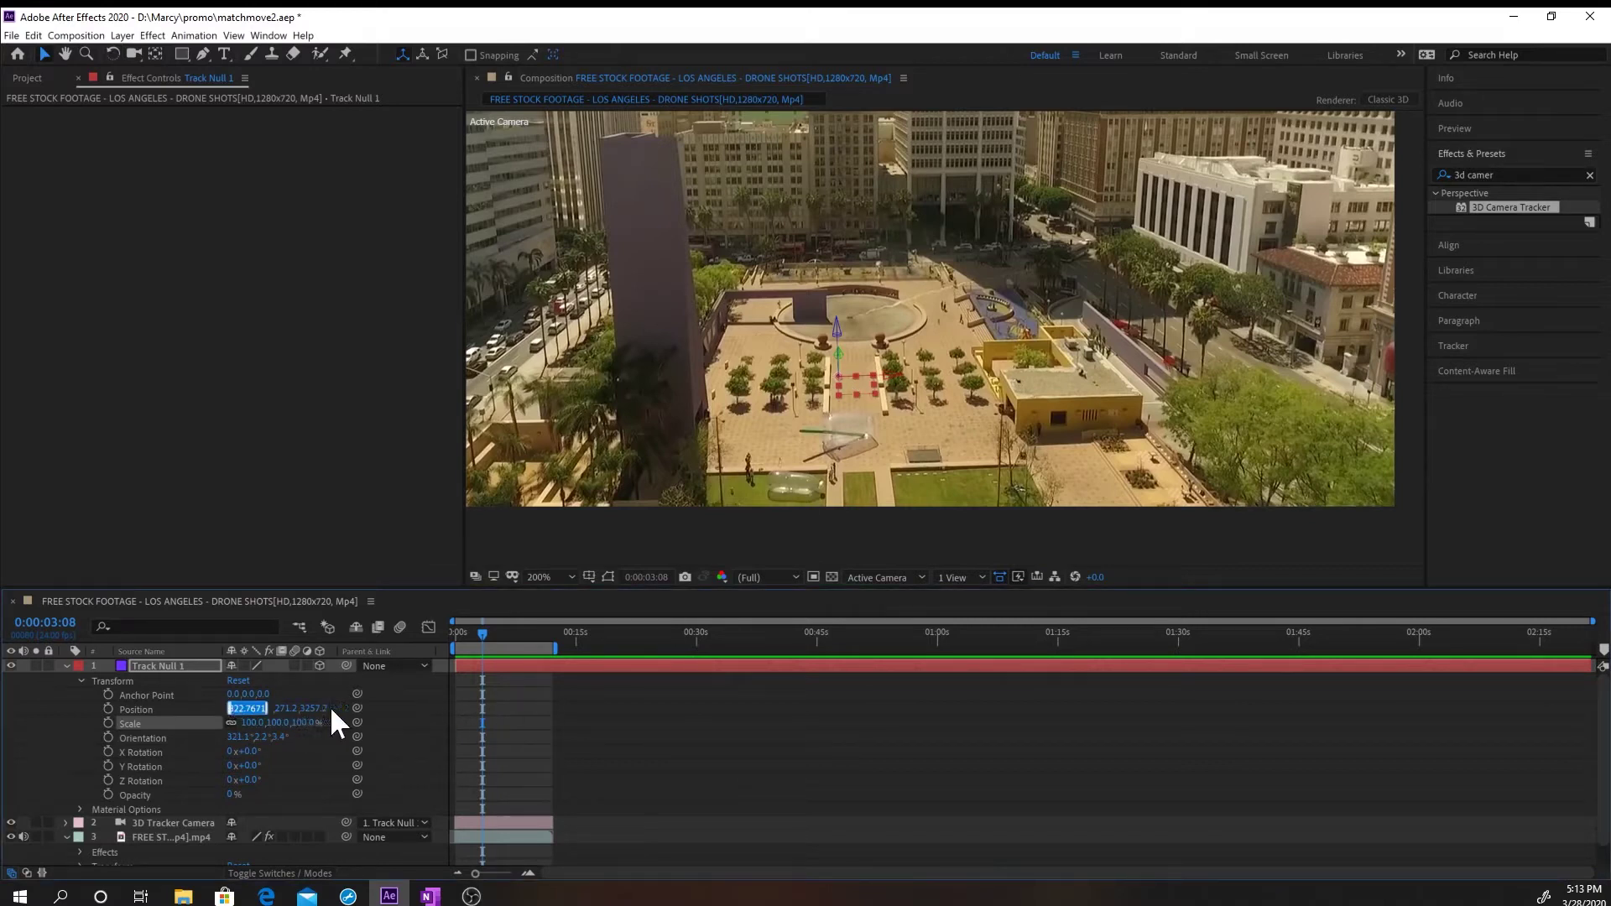
text(0)
key(Tab)
key(Tab)
text(0)
key(Return)
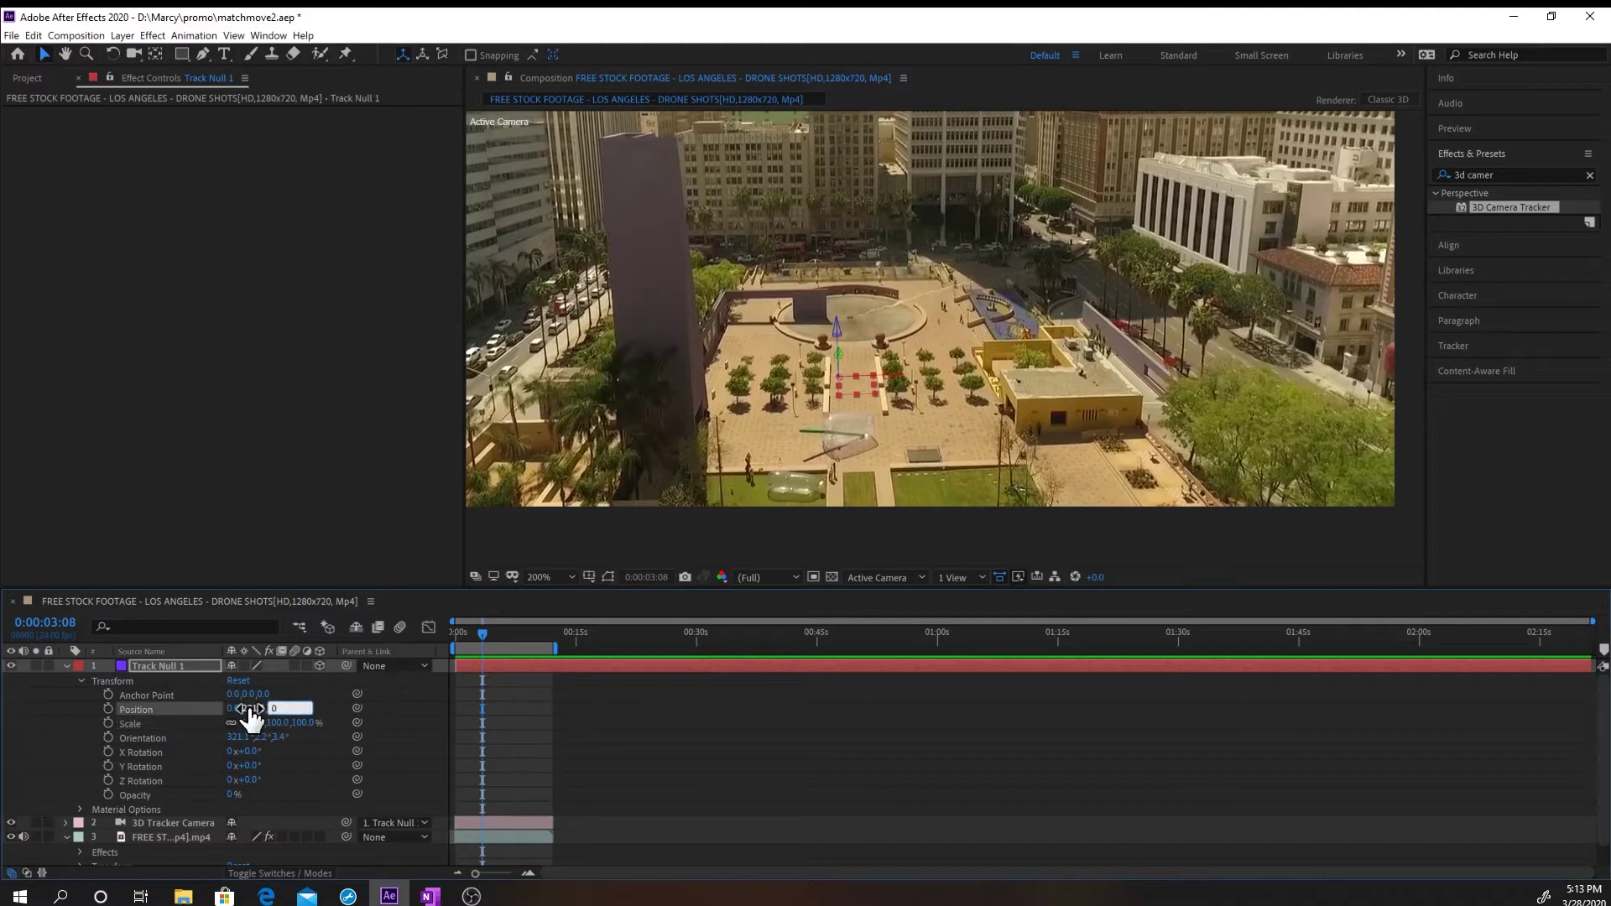
Zero the remaining position coordinate of Track Null 1 and set its orientation to 0°, 0°, 0°.
click(260, 709)
text(0)
click(235, 737)
text(0)
key(Tab)
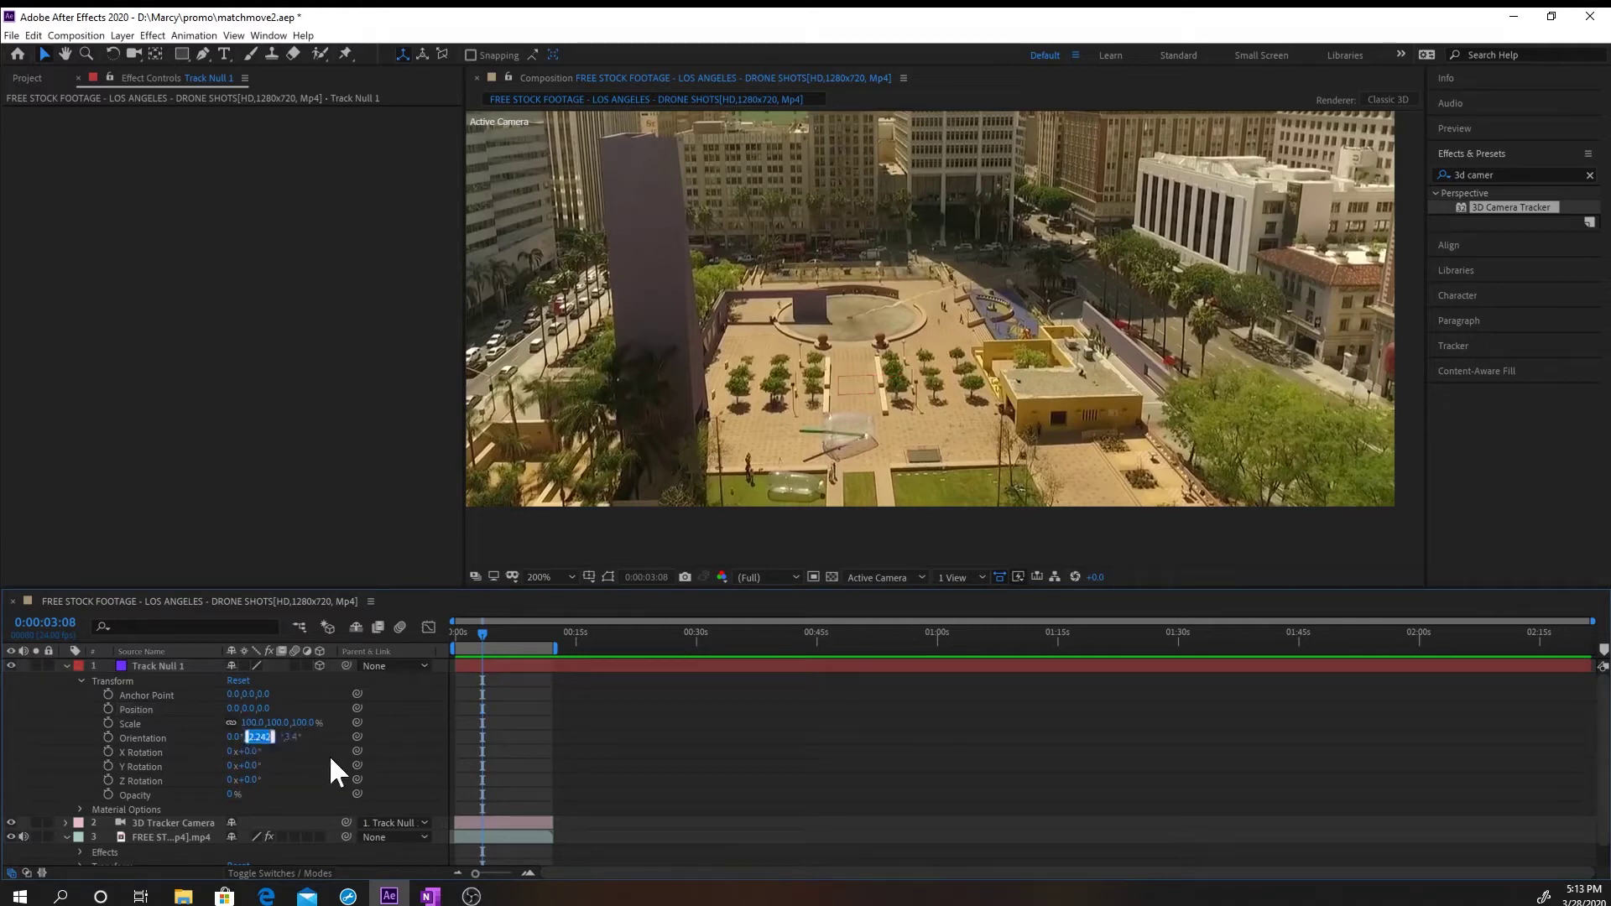
text(0)
key(Return)
text(0)
key(Return)
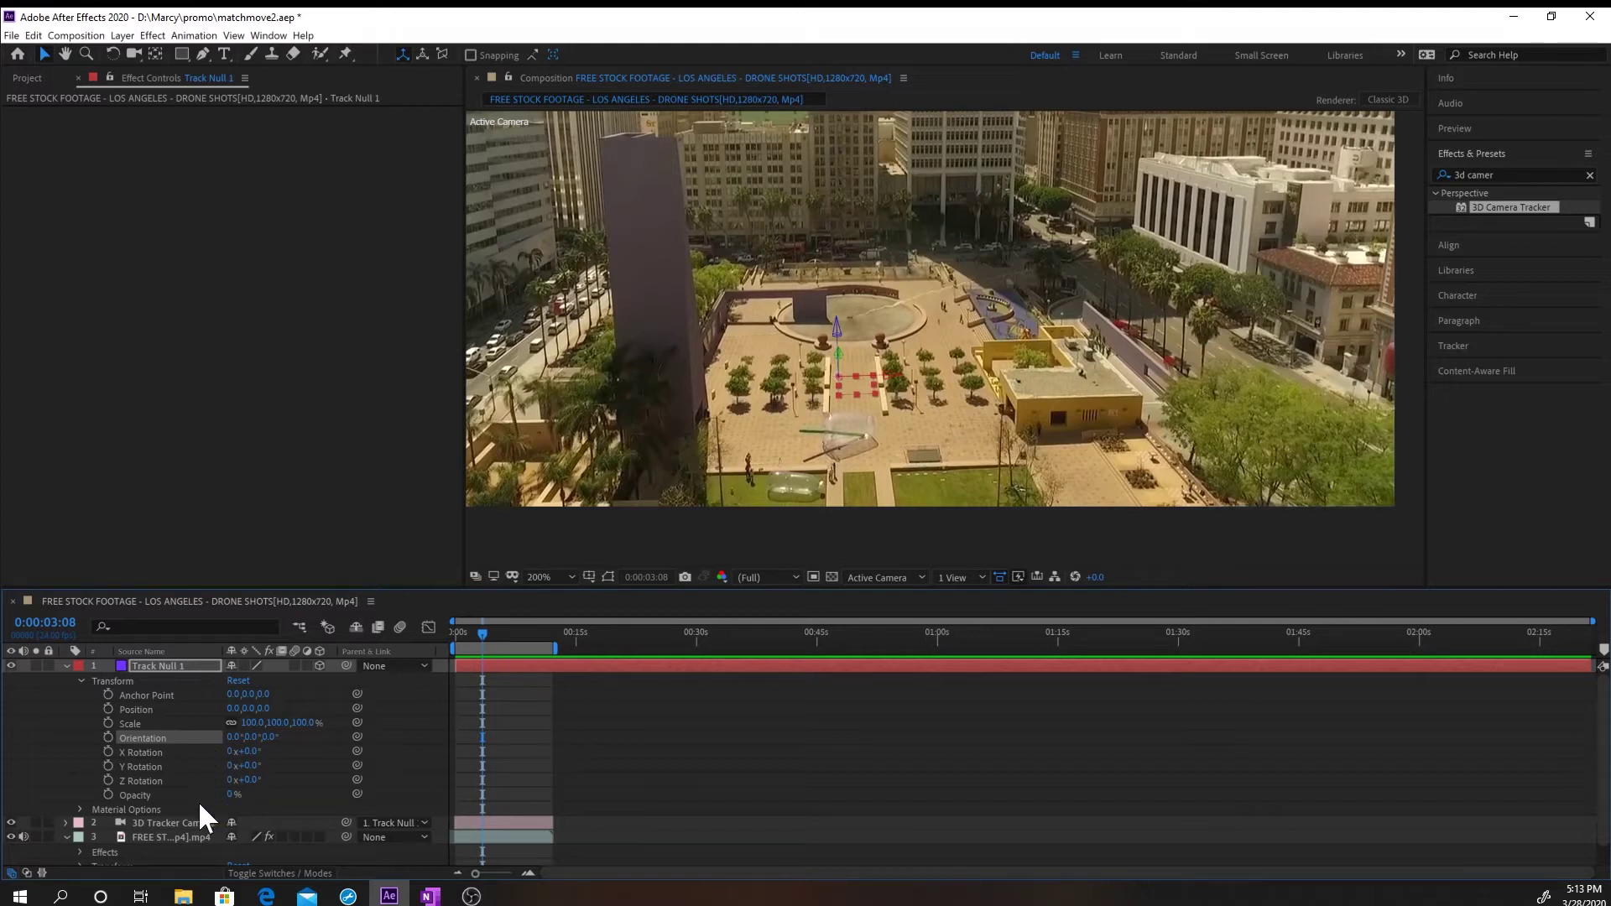
Add the 3D Tracker Camera to the Track Null 1 selection and run the AE3D_Export_Modified2015 script from the Desktop.
click(185, 825)
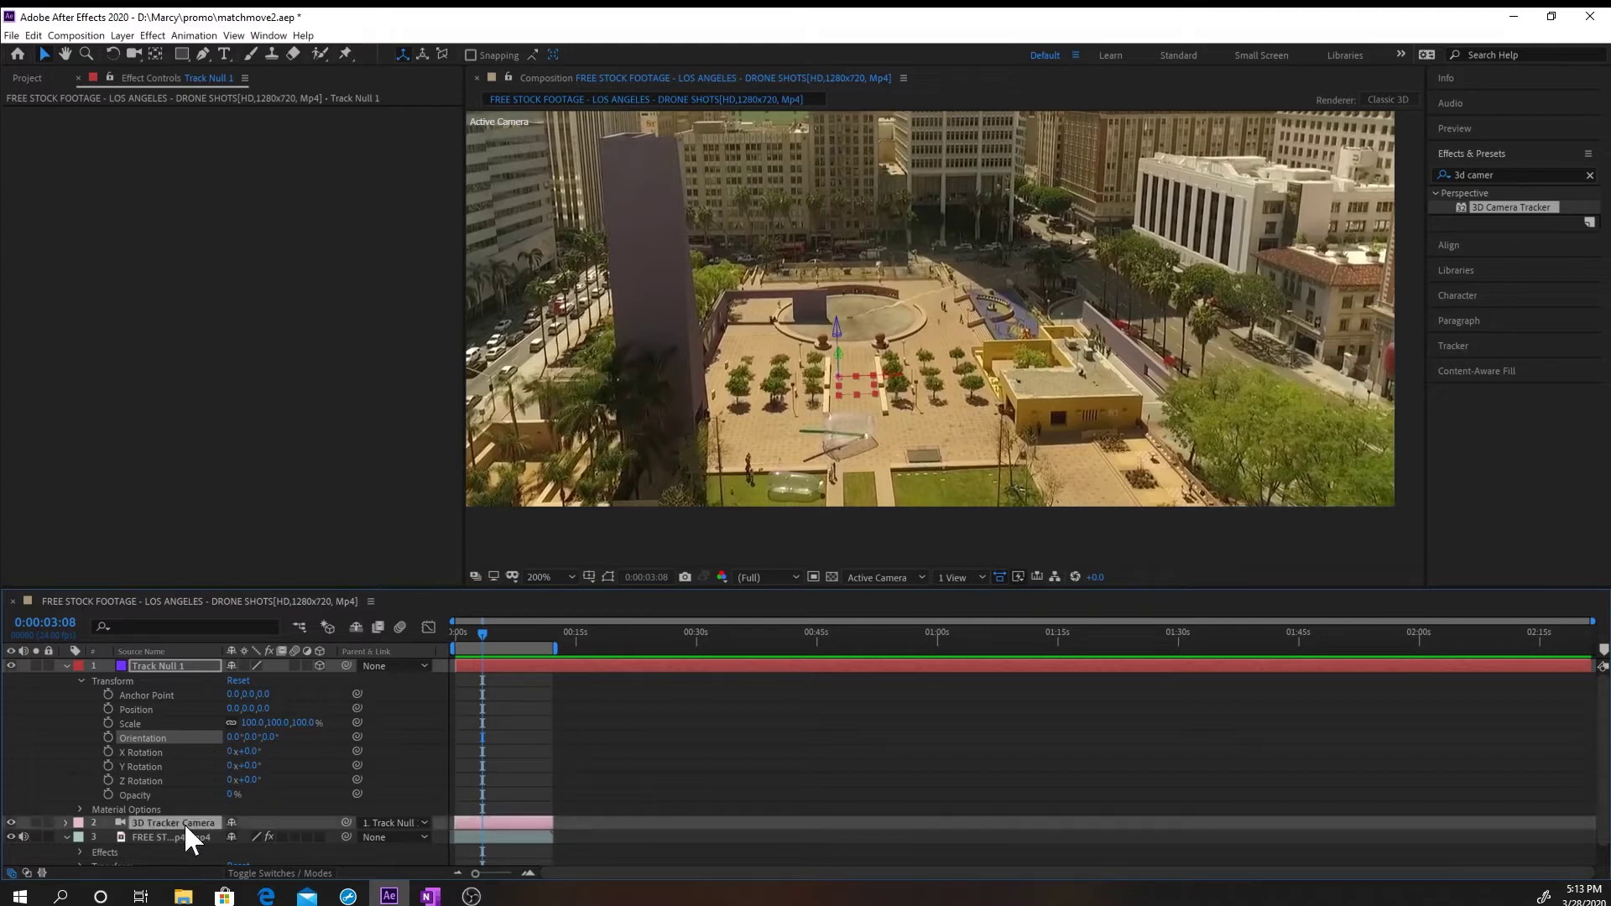
click(77, 35)
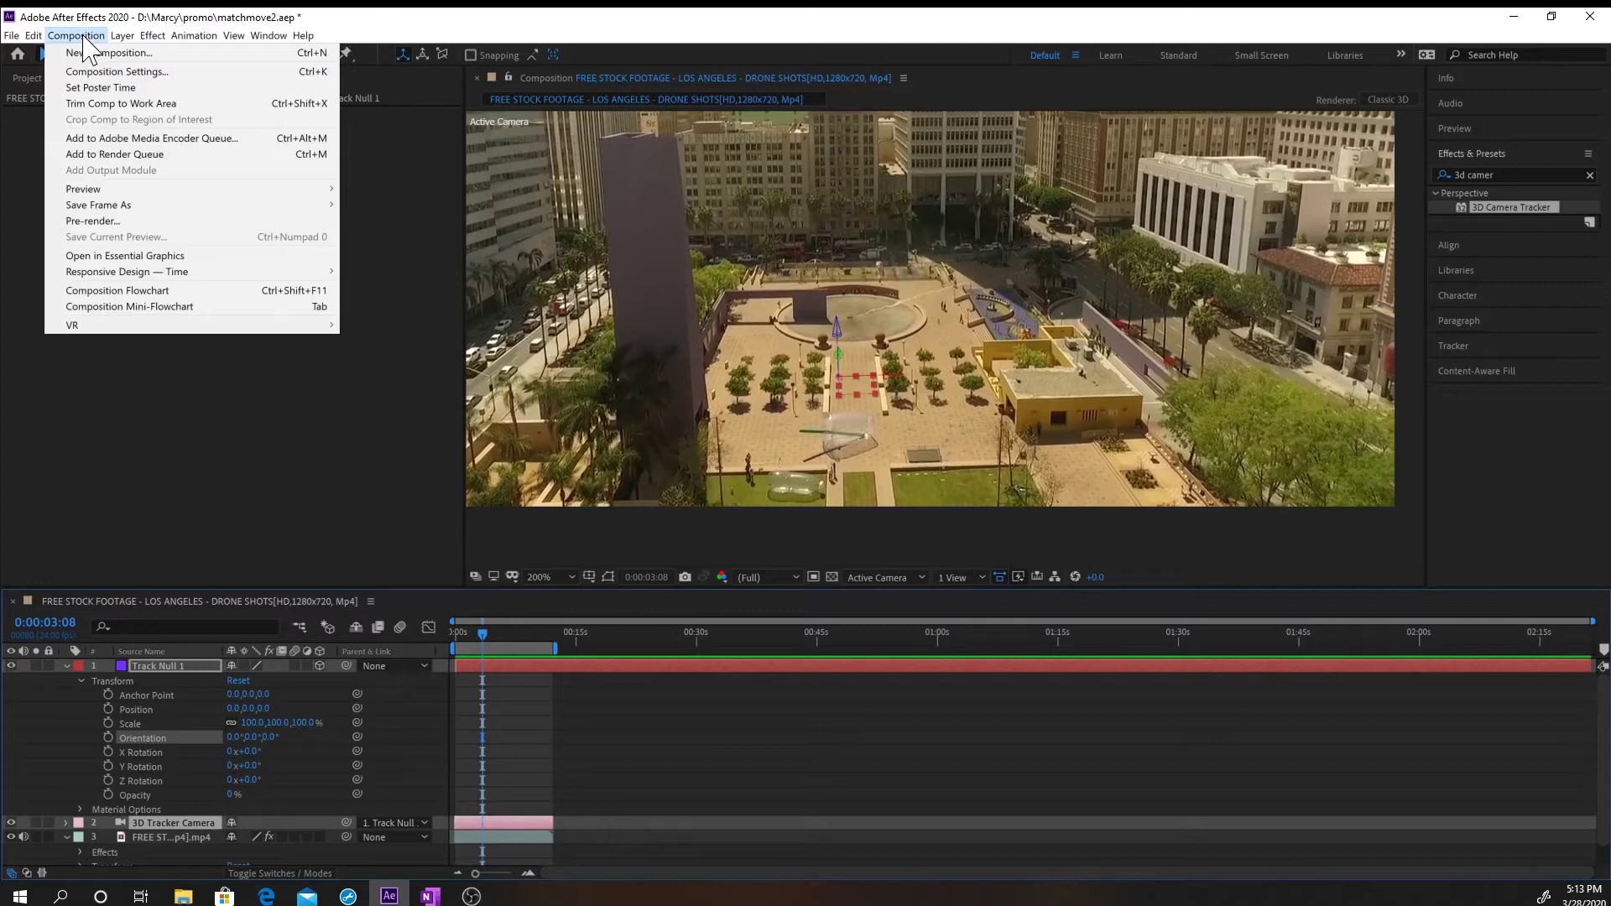
click(12, 35)
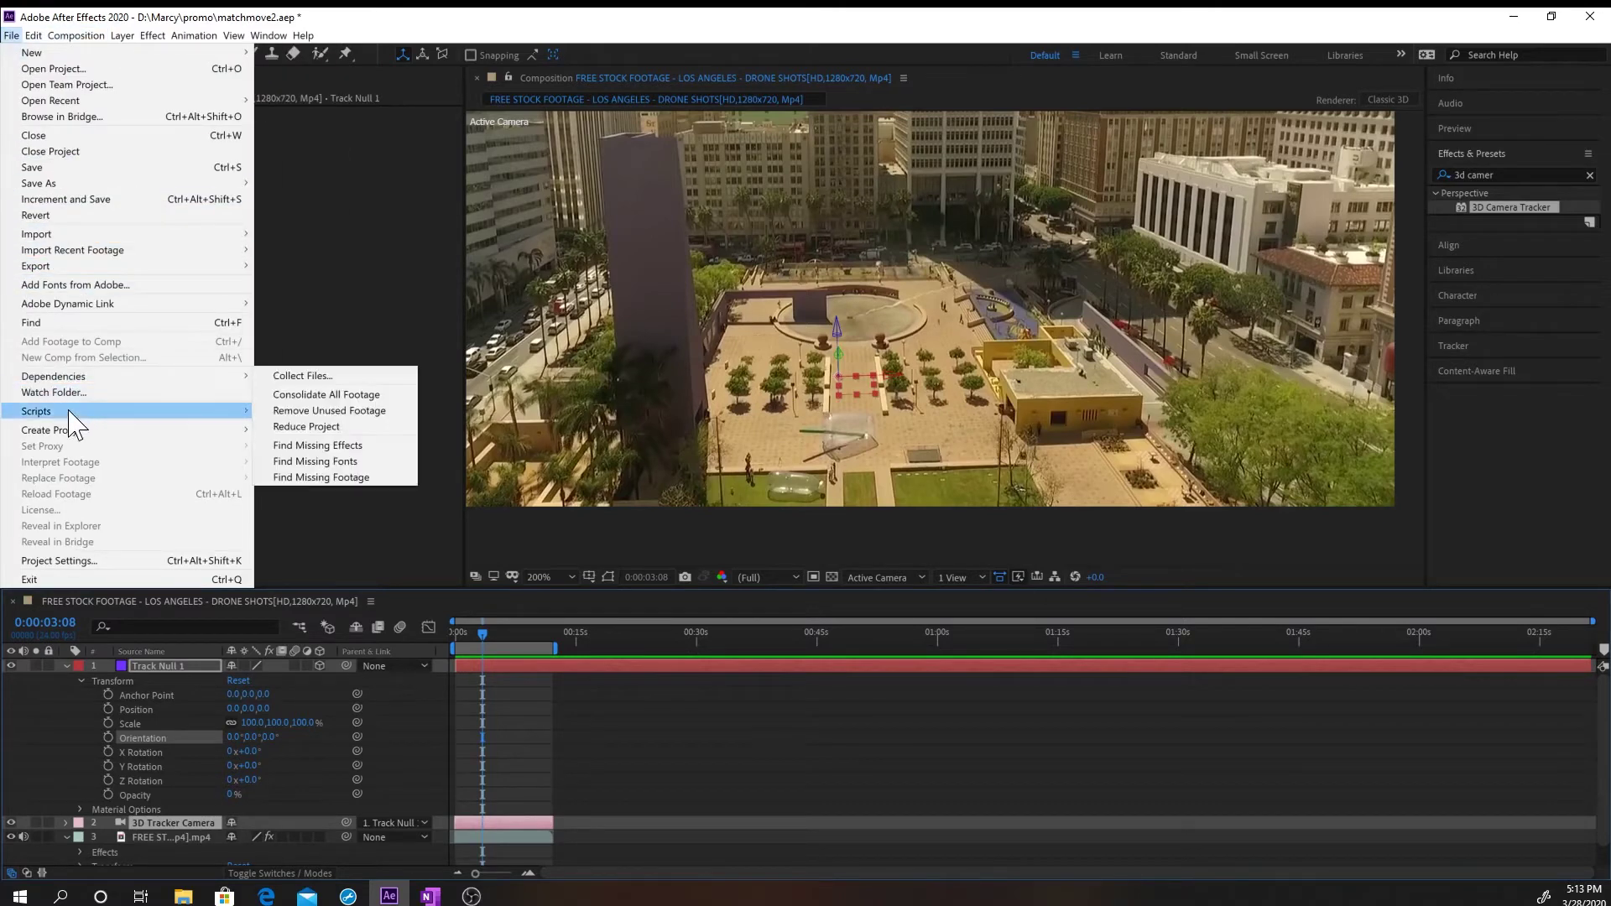
mouse_move(69, 413)
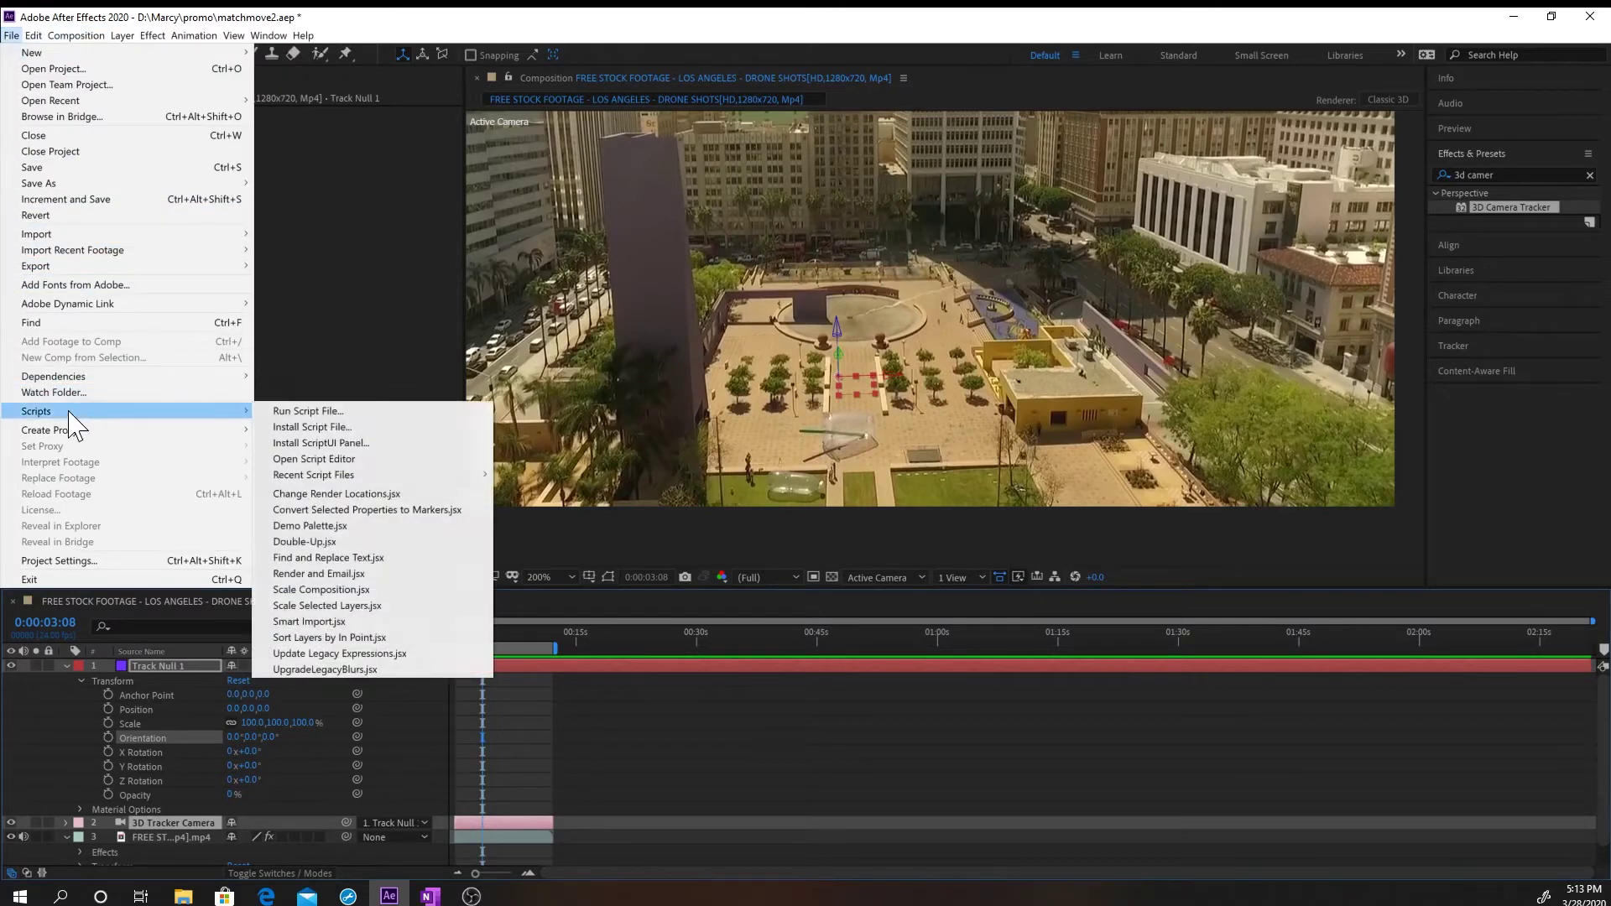
click(283, 413)
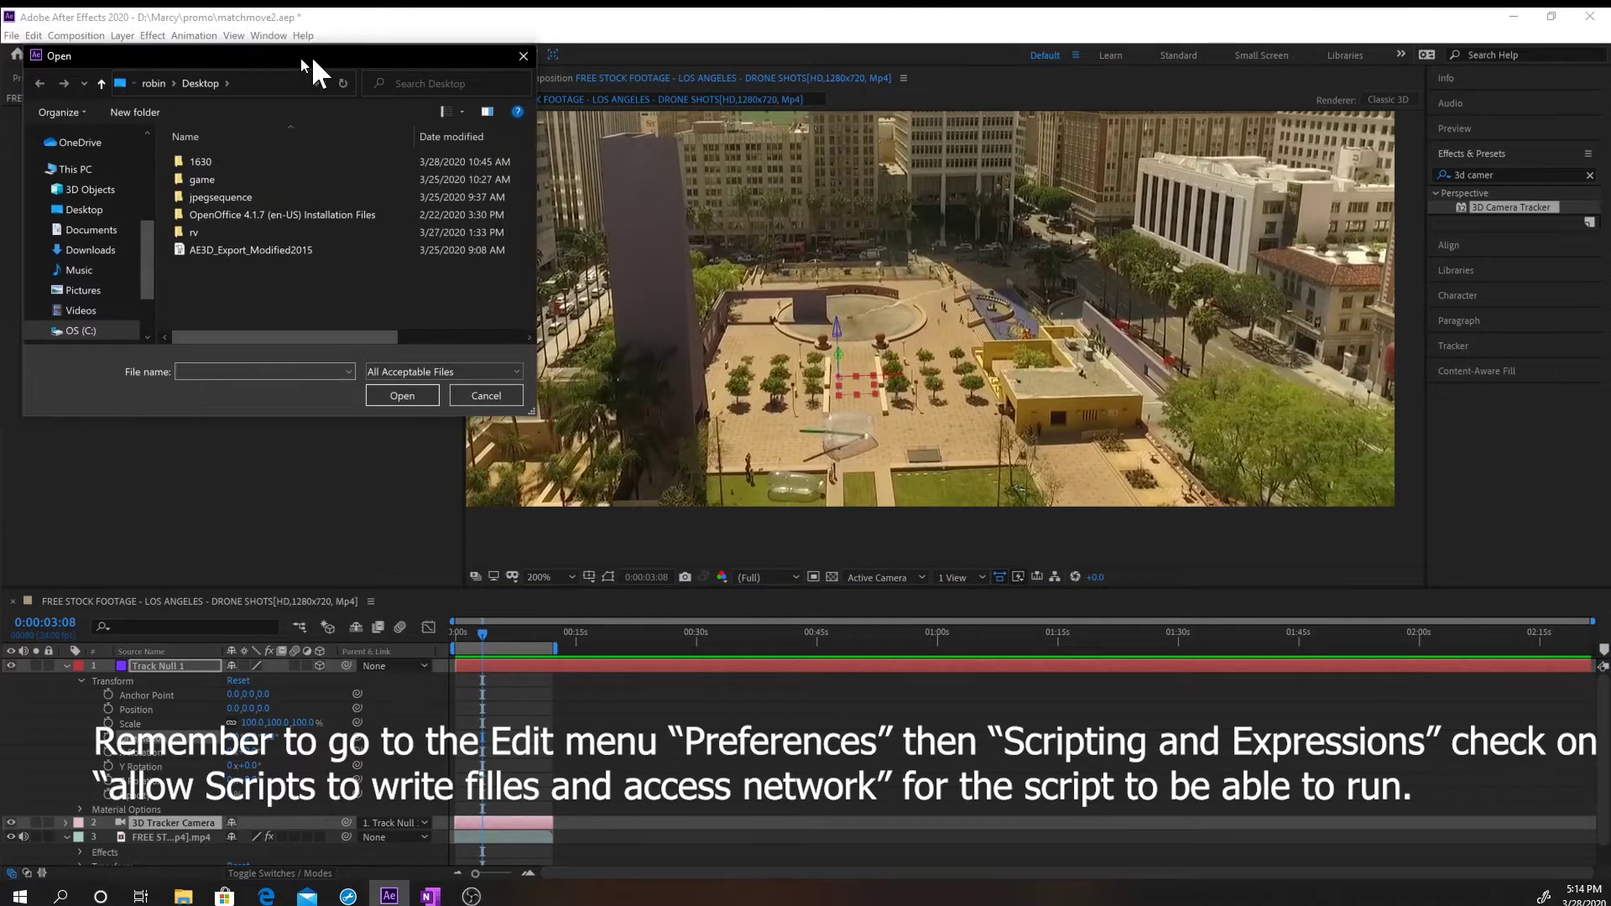
drag(311, 56, 601, 64)
click(533, 255)
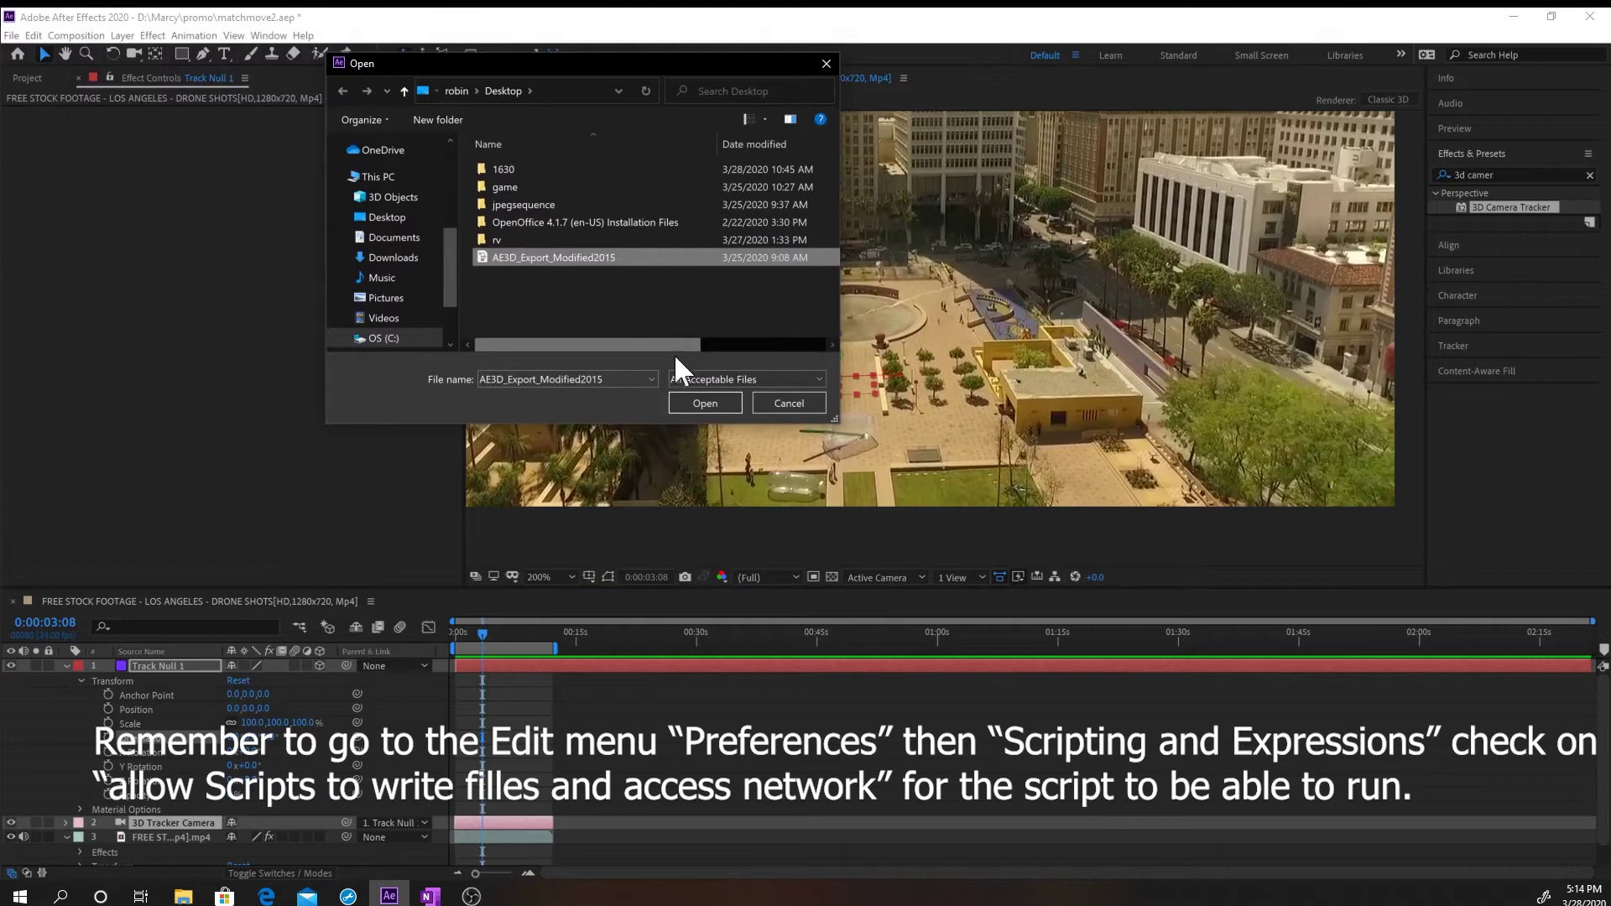
click(713, 400)
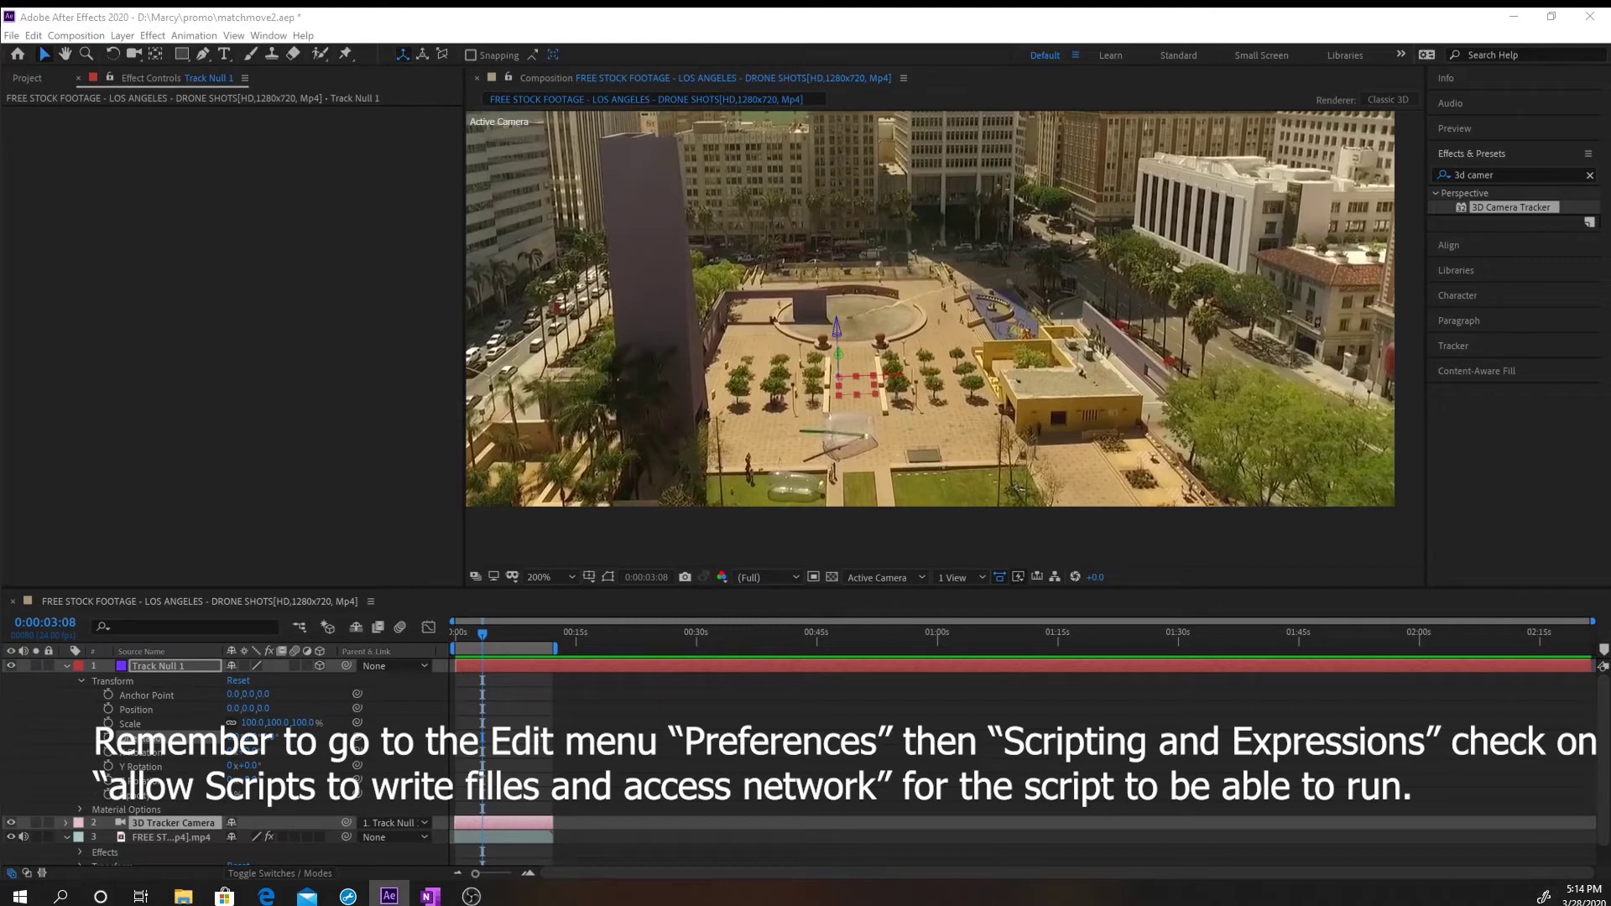
Name the Maya export matchmove3.ma and turn off shifting the comp center to 0,0,0 in the export options.
drag(483, 669, 621, 380)
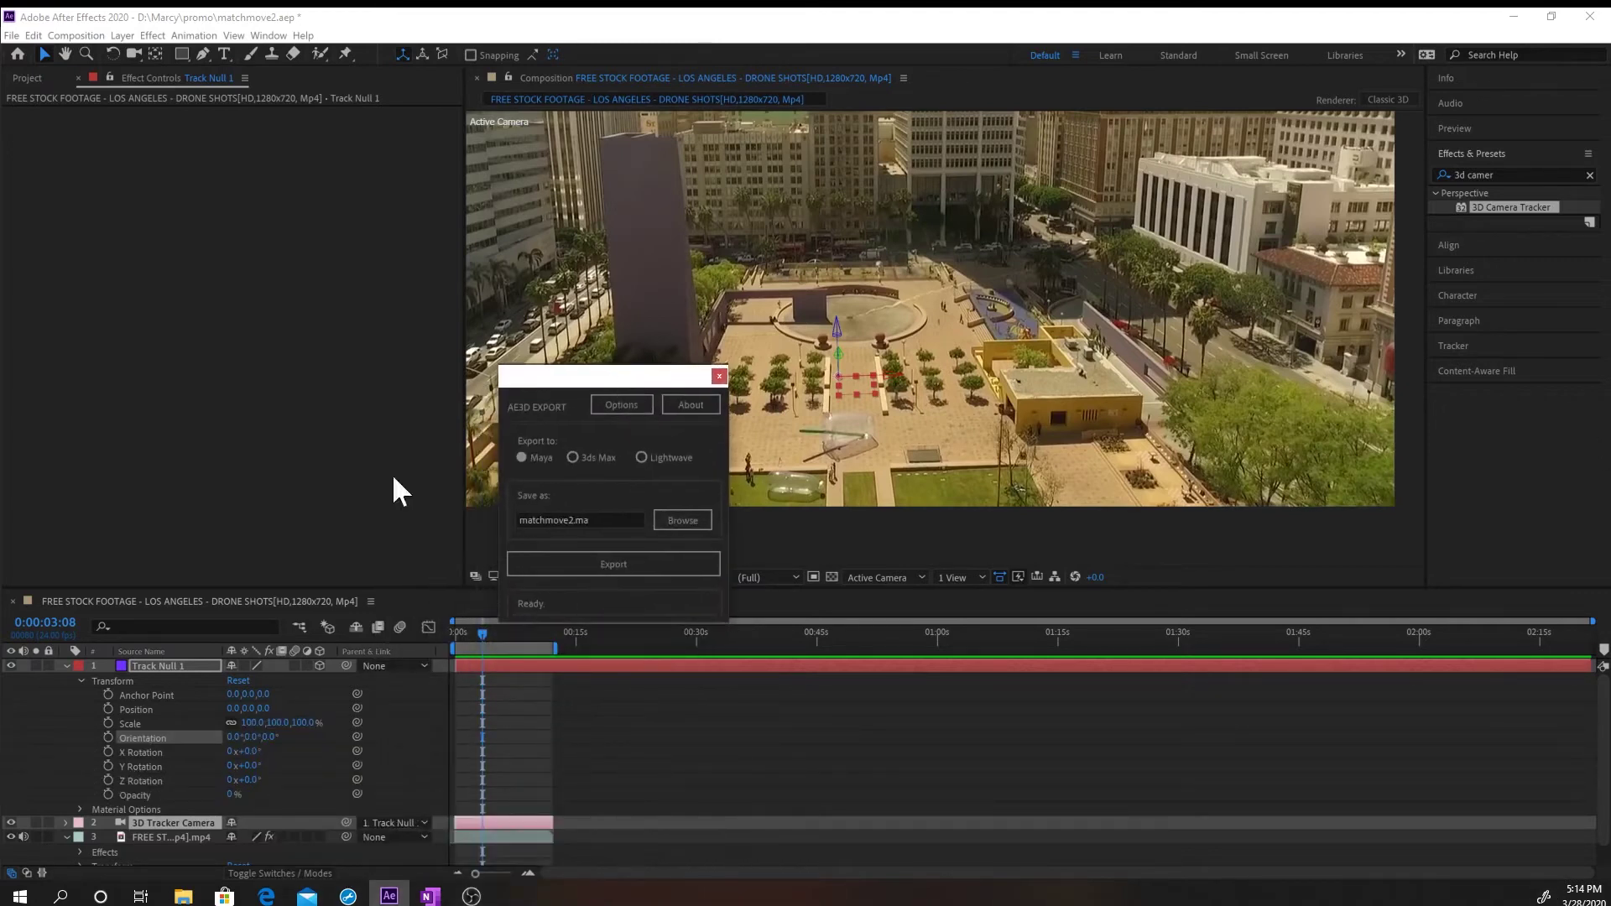
click(576, 518)
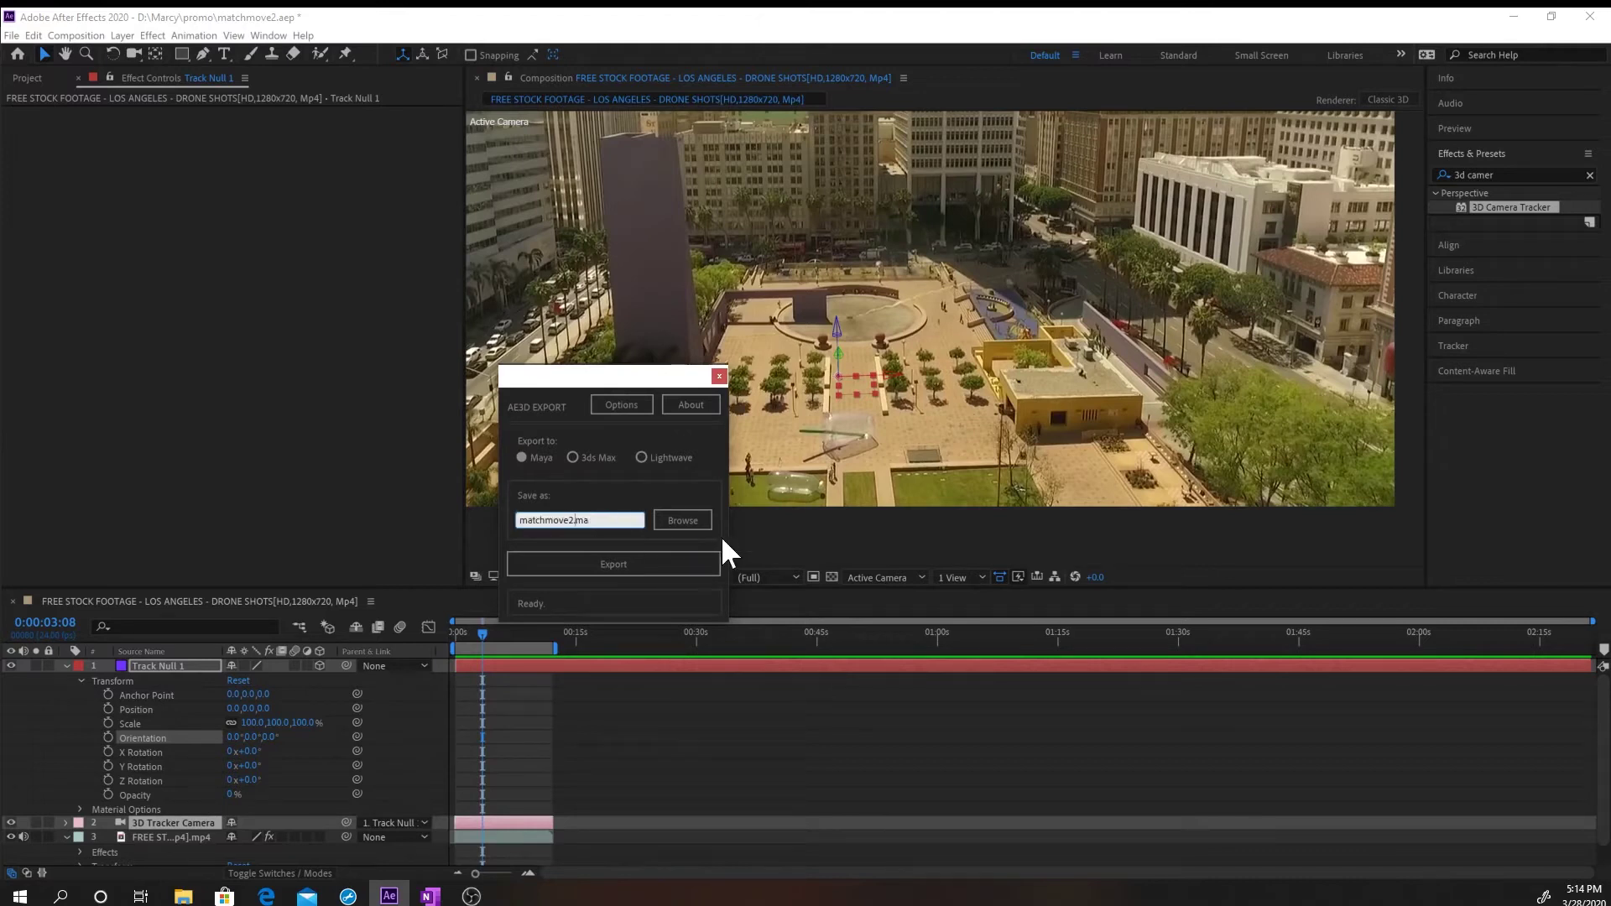
key(BackSpace)
text(3)
click(637, 408)
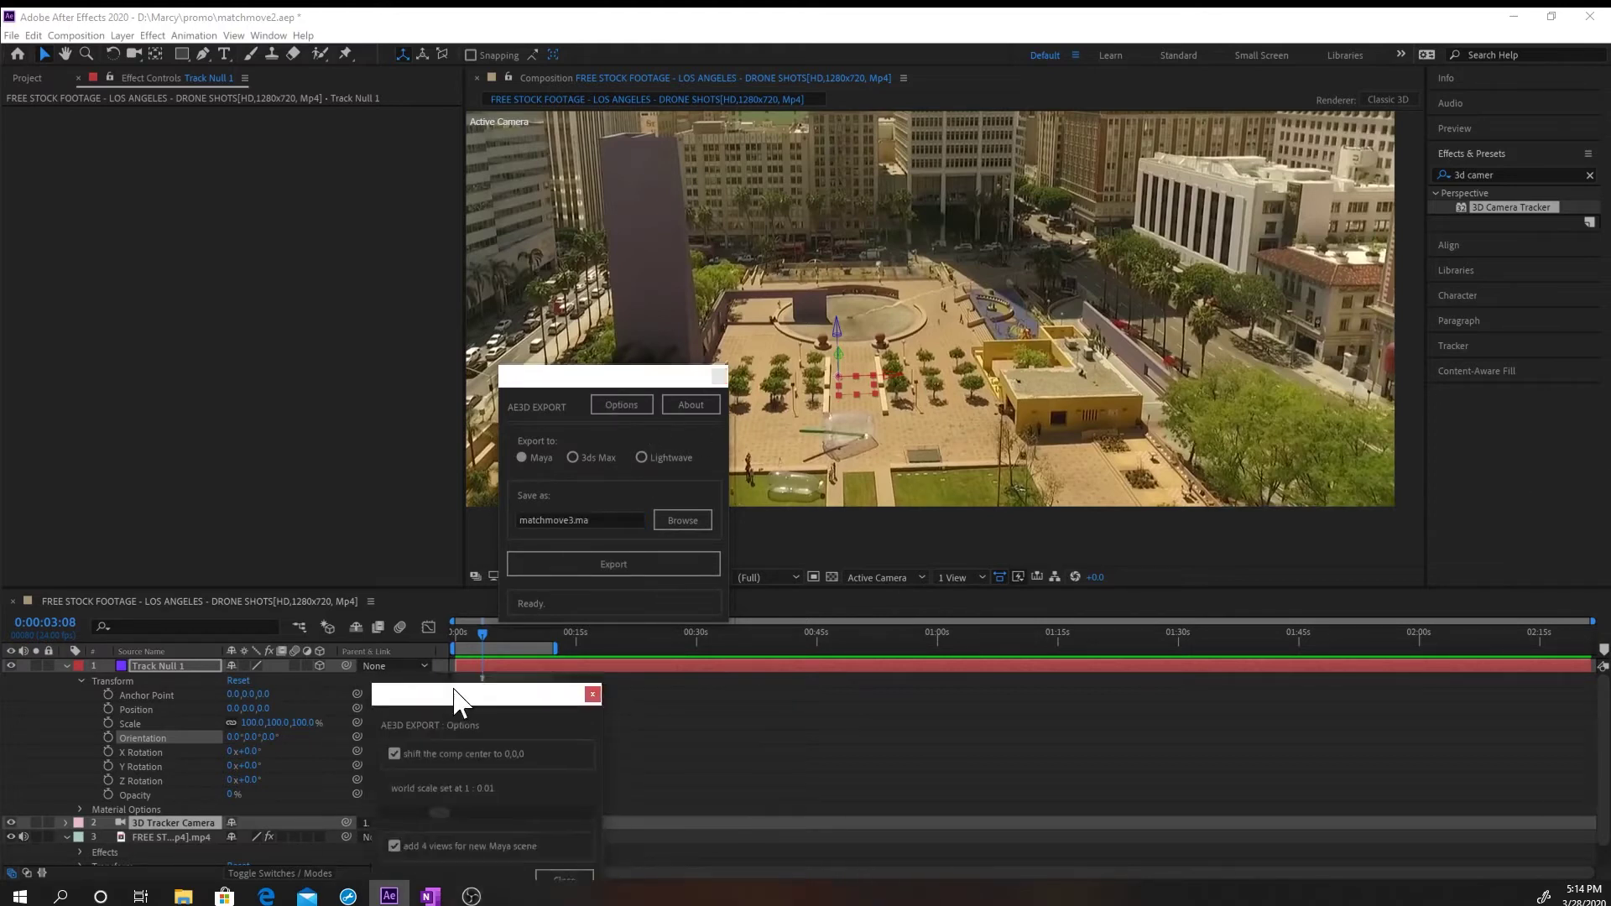
drag(456, 702, 834, 374)
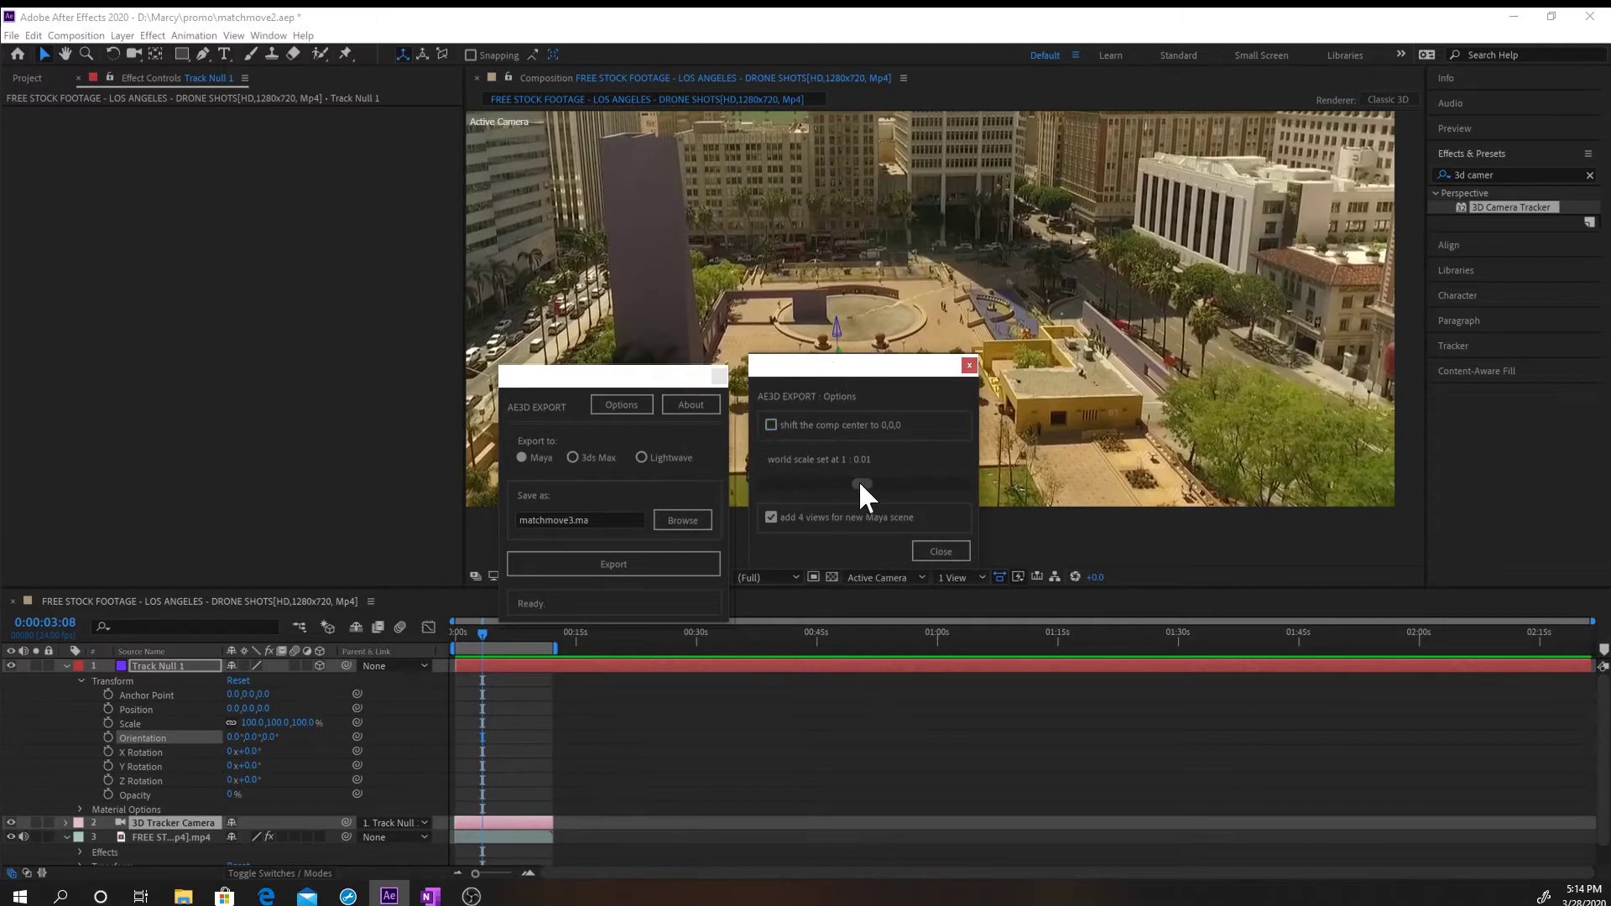
click(940, 552)
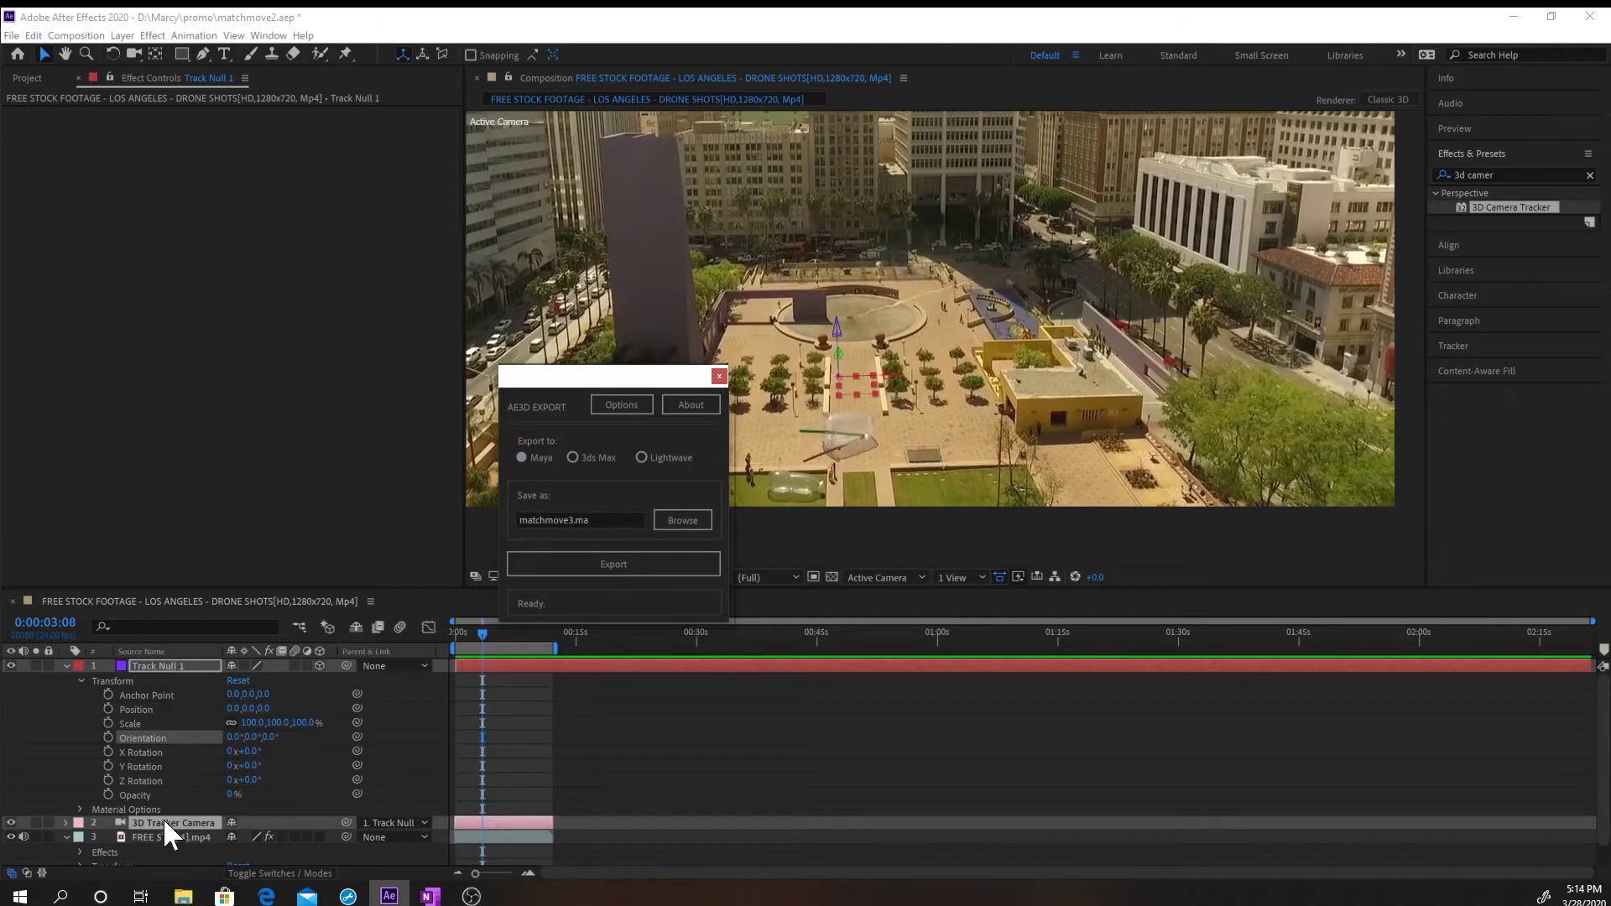
Start the export, decline overwriting the existing file, and export under the name matchmove77.ma instead.
click(611, 562)
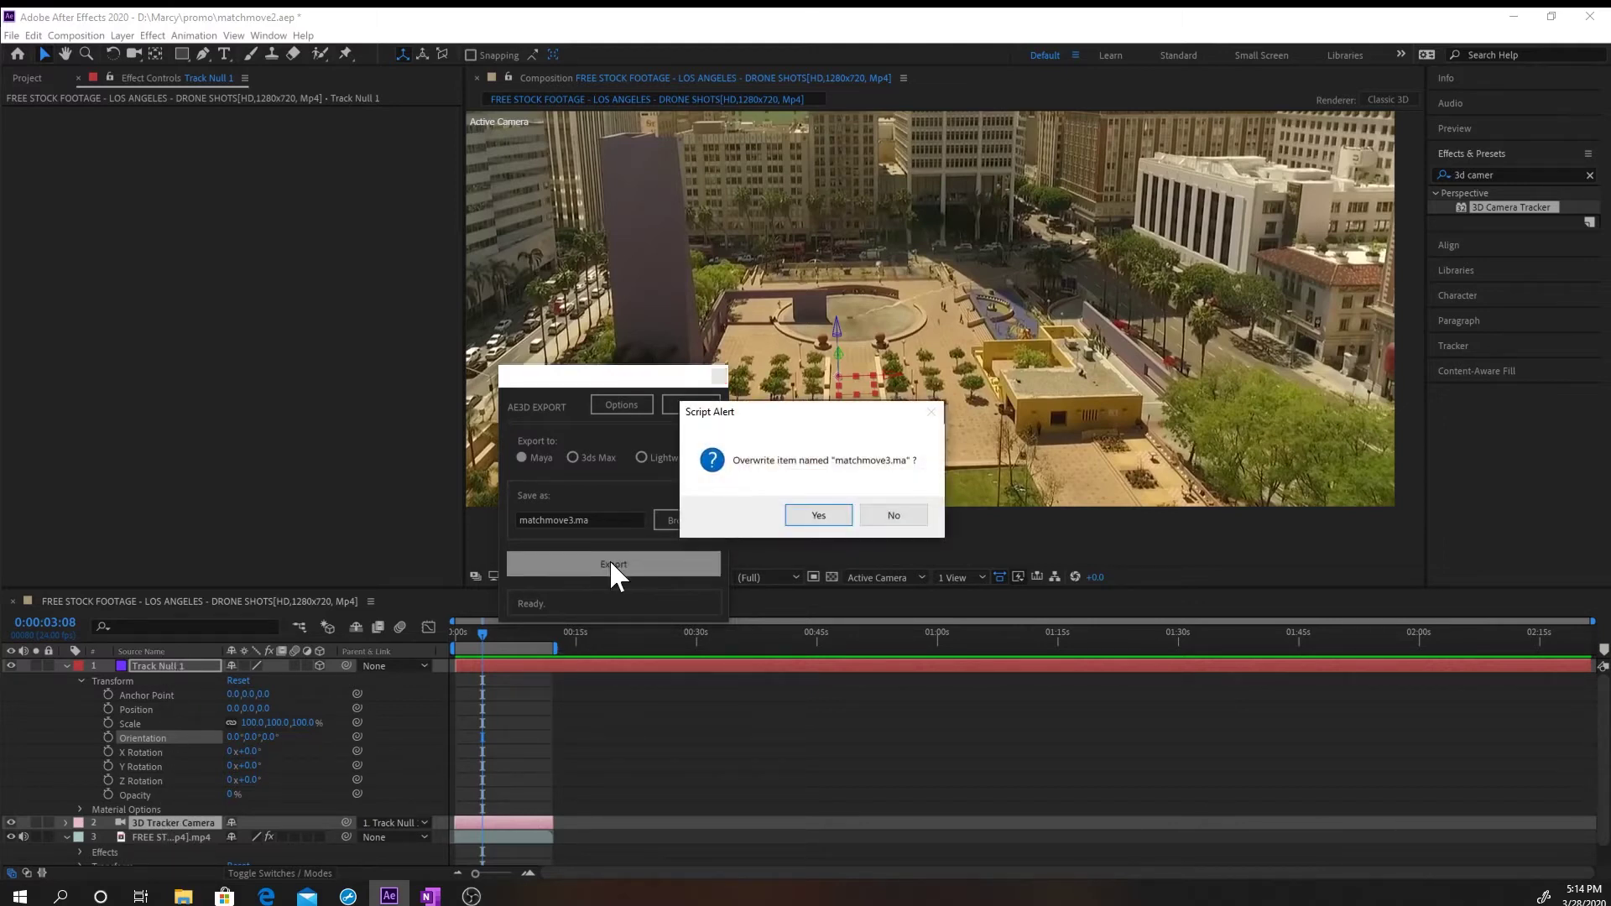
click(895, 515)
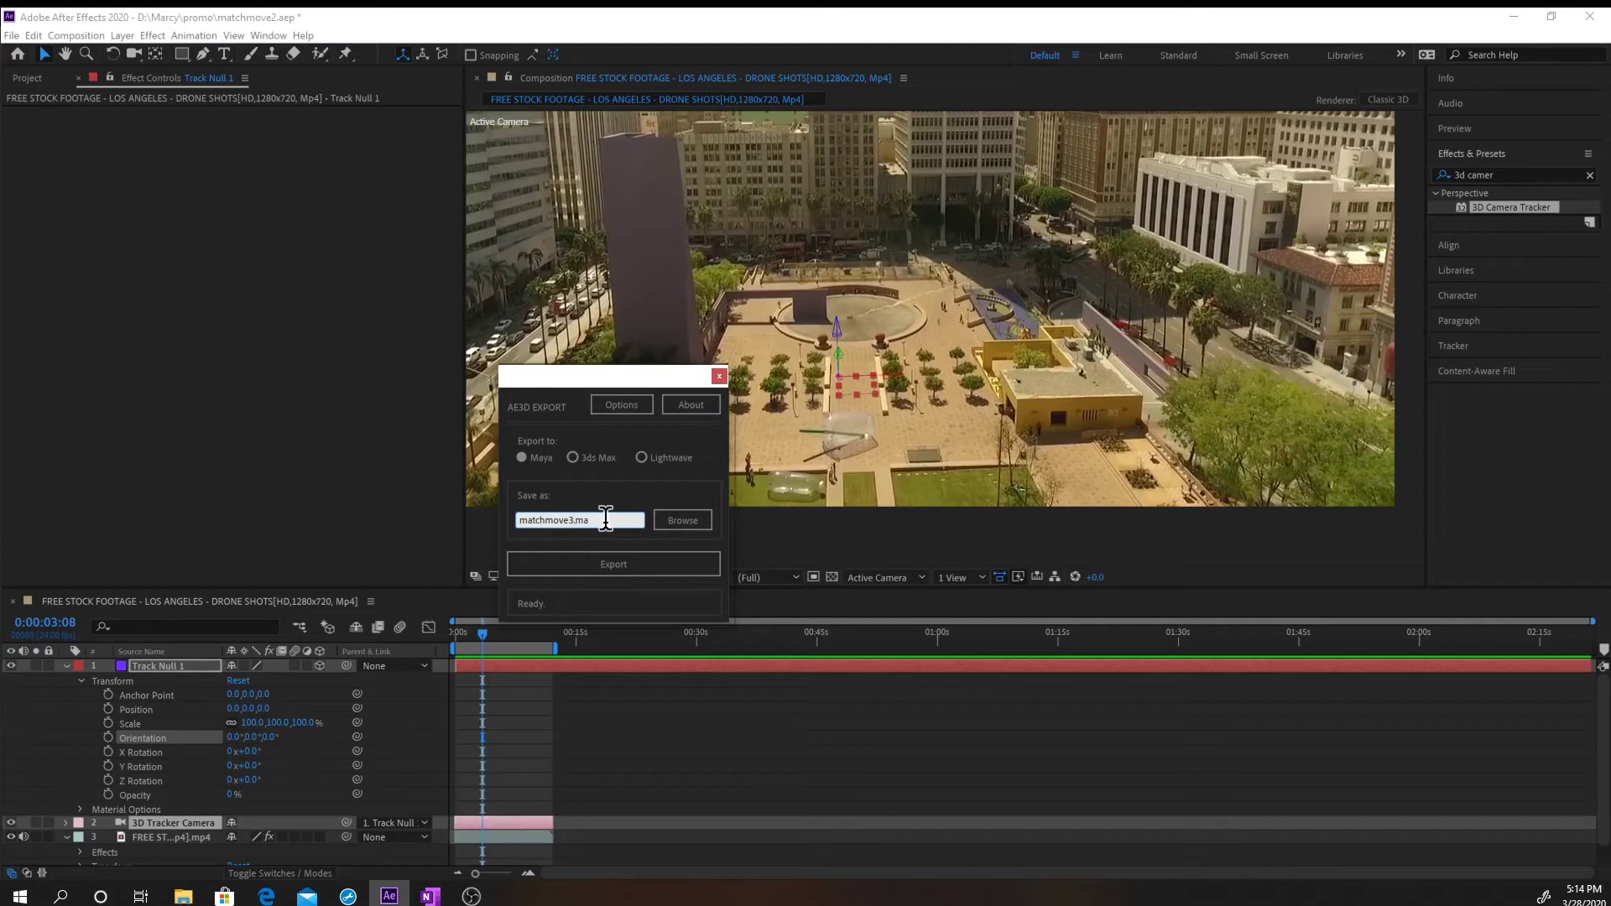
key(BackSpace)
text(77)
click(633, 556)
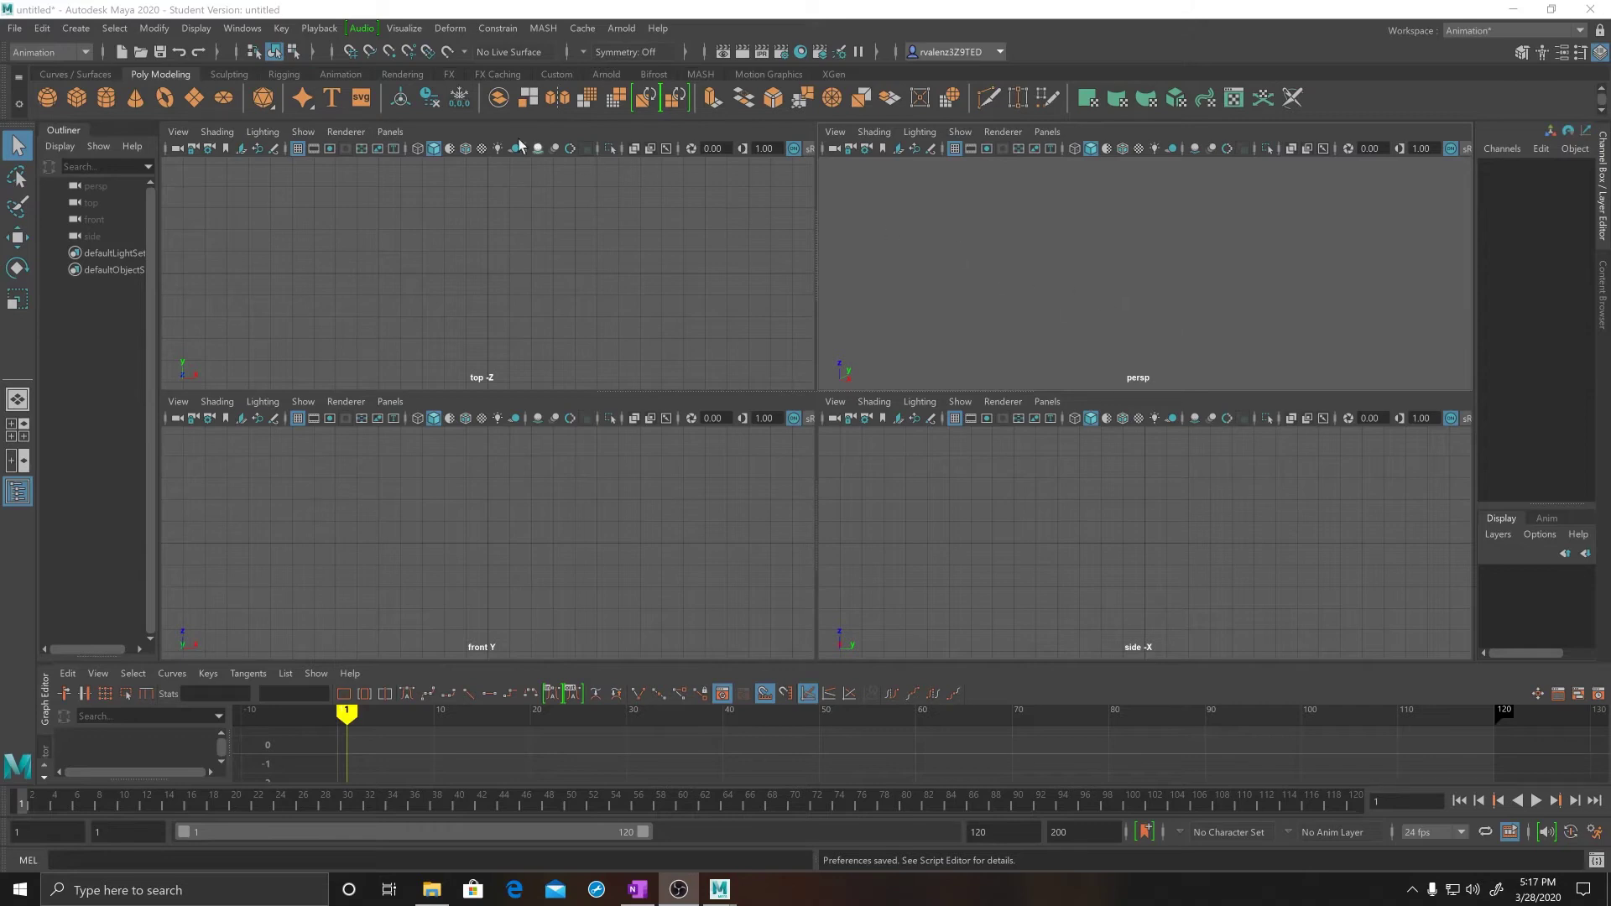
In Maya, create a polygon cube, maximize the perspective view and widen the Outliner.
click(78, 98)
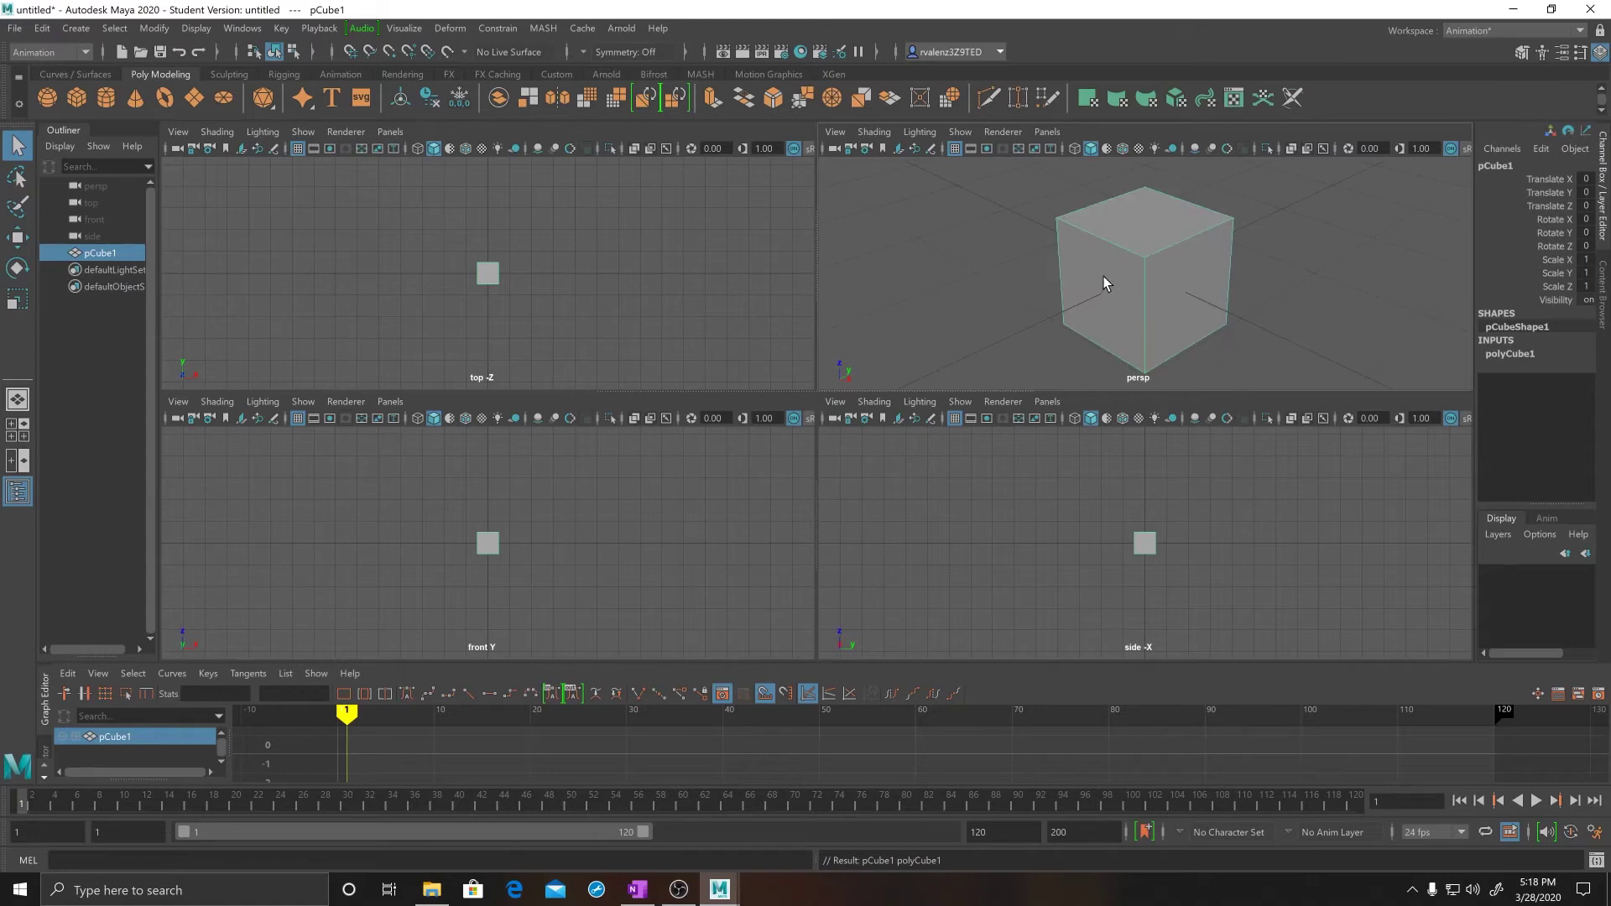
scroll(1096, 285, down, 4)
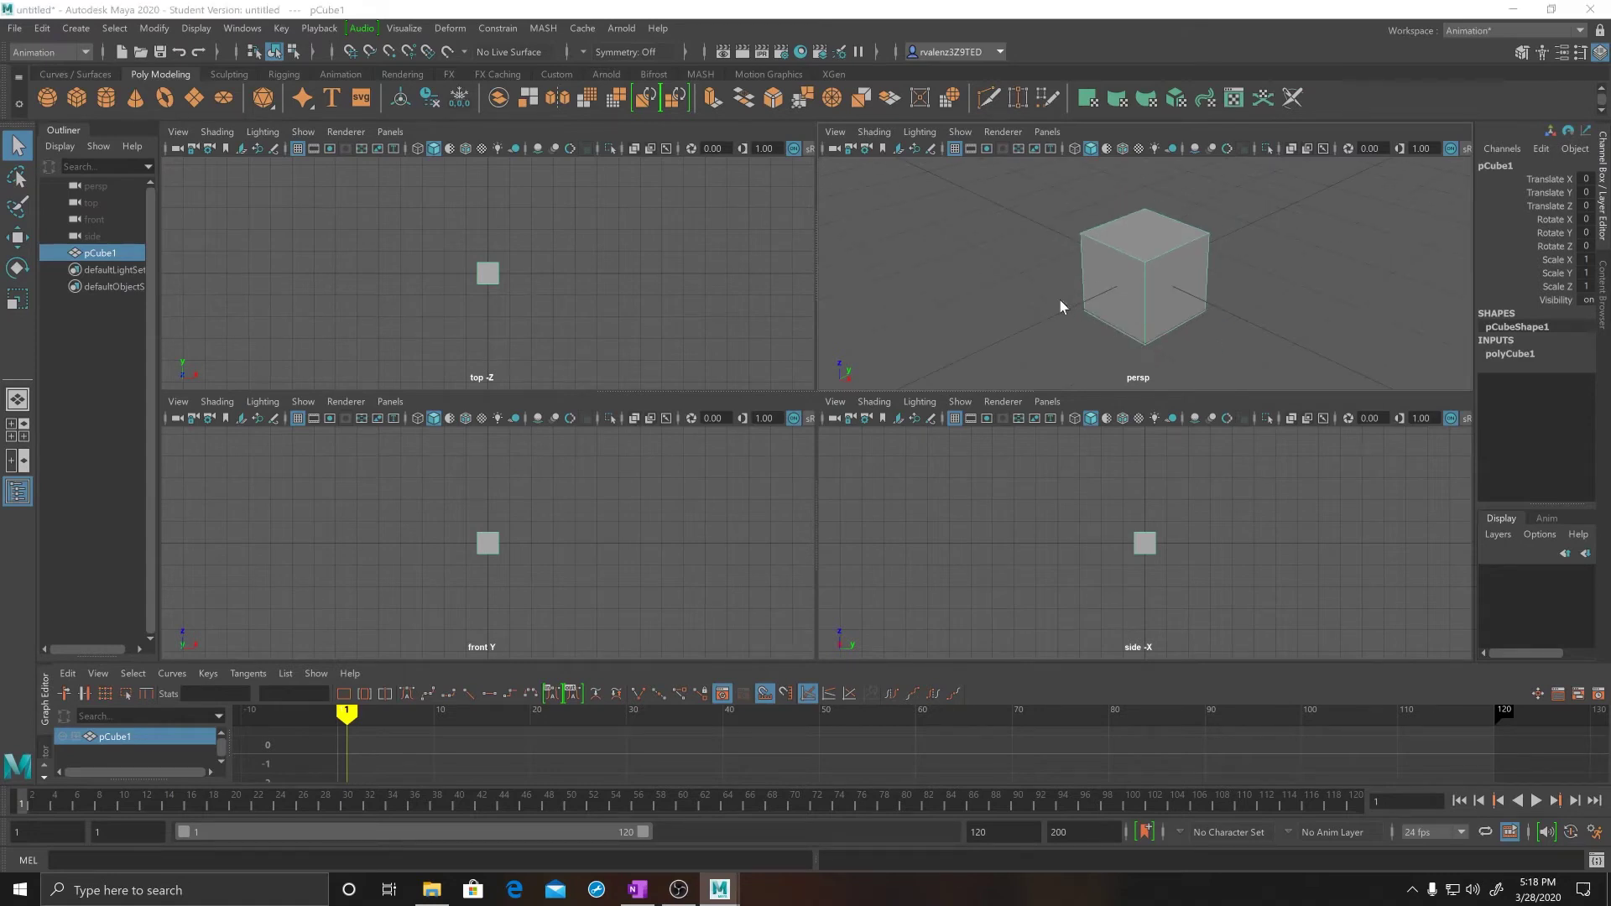
key(space)
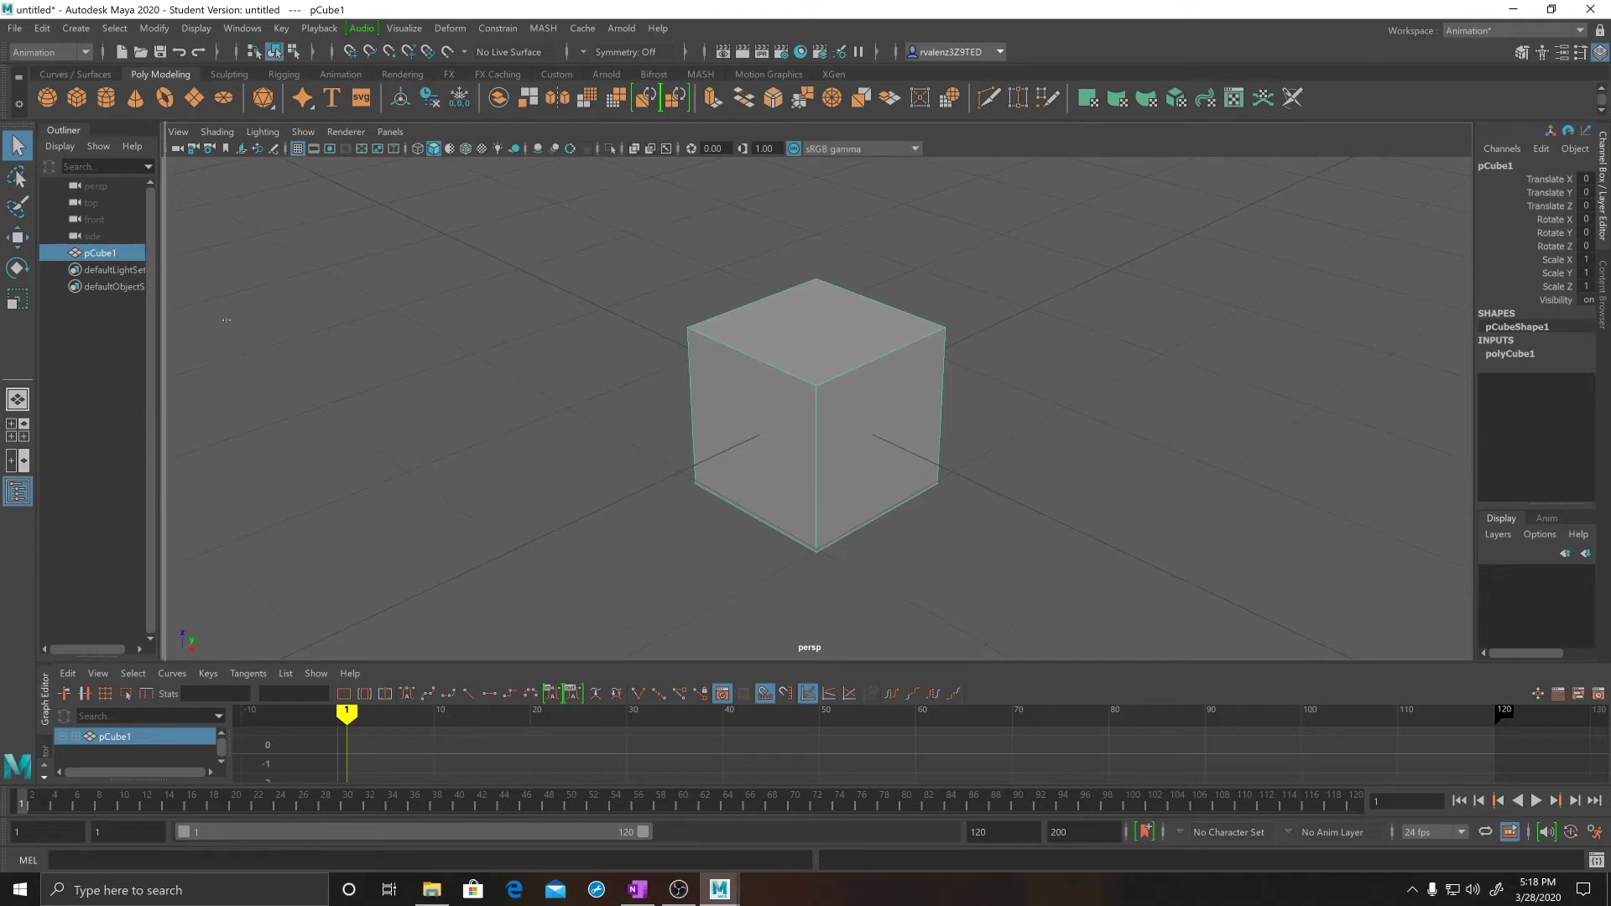
drag(159, 315, 290, 322)
Open the exported scene matchmove77.ma from the Desktop folder.
click(14, 28)
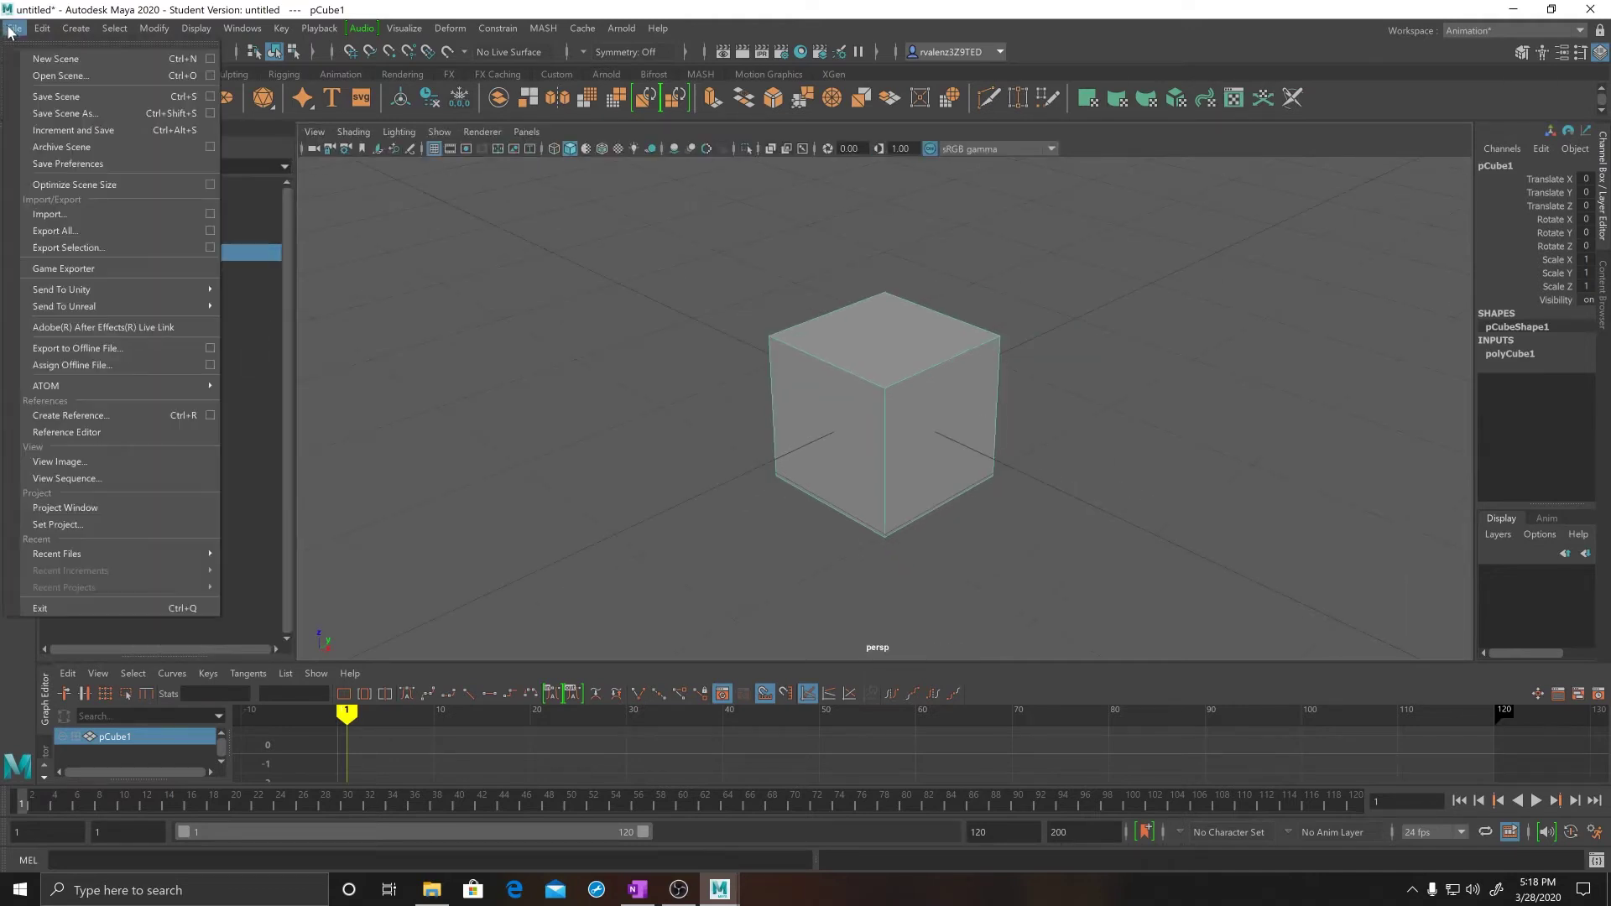
click(44, 78)
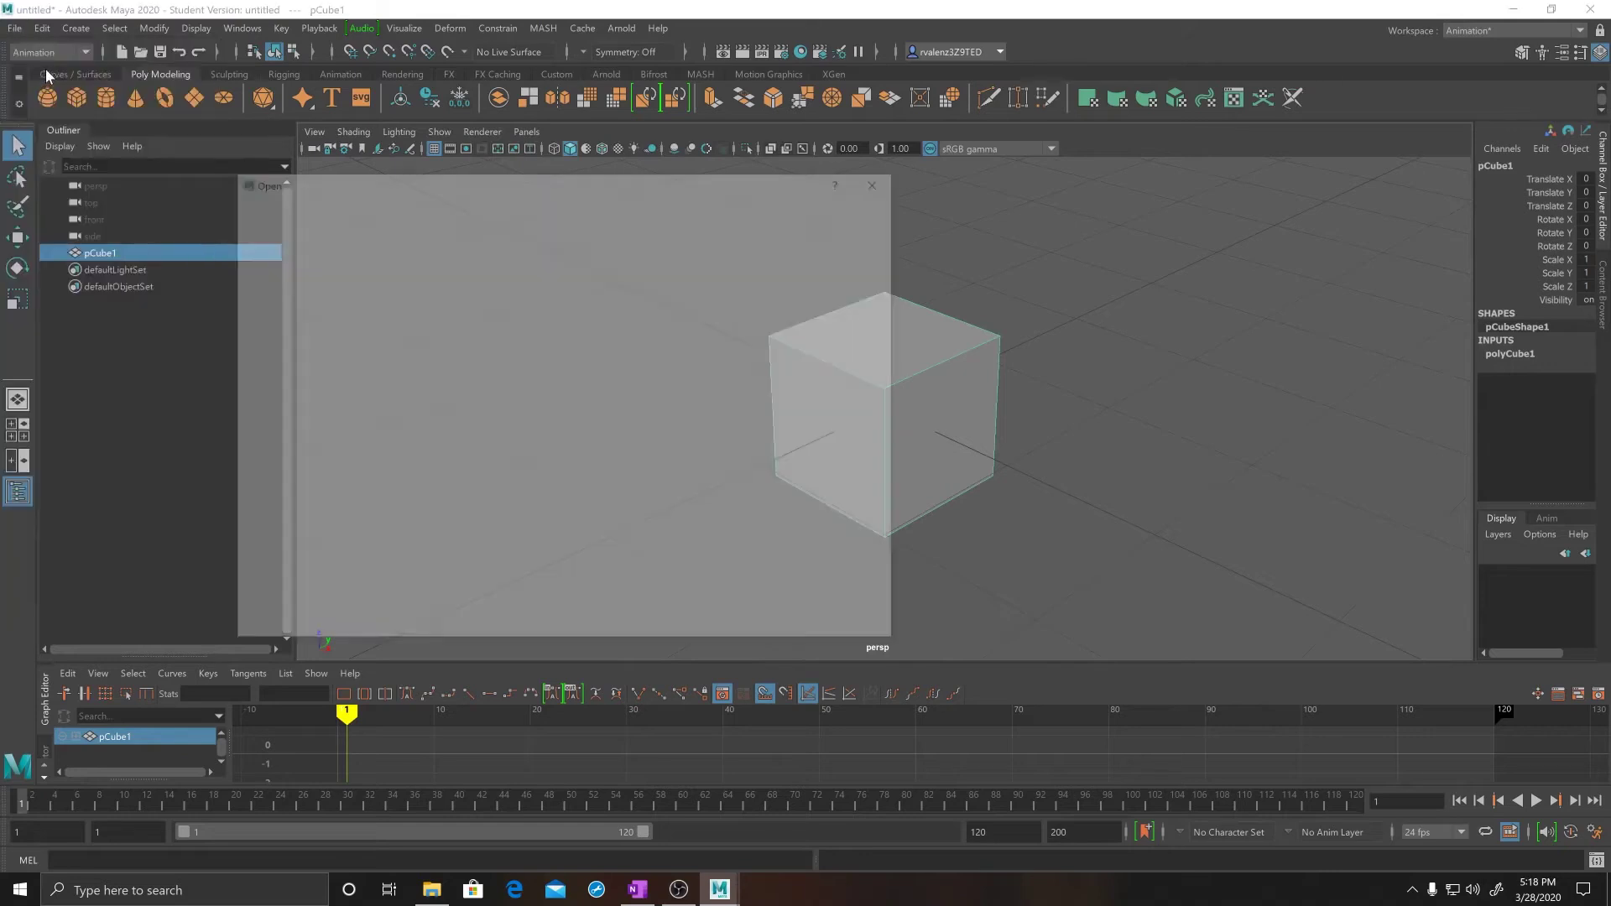
click(833, 205)
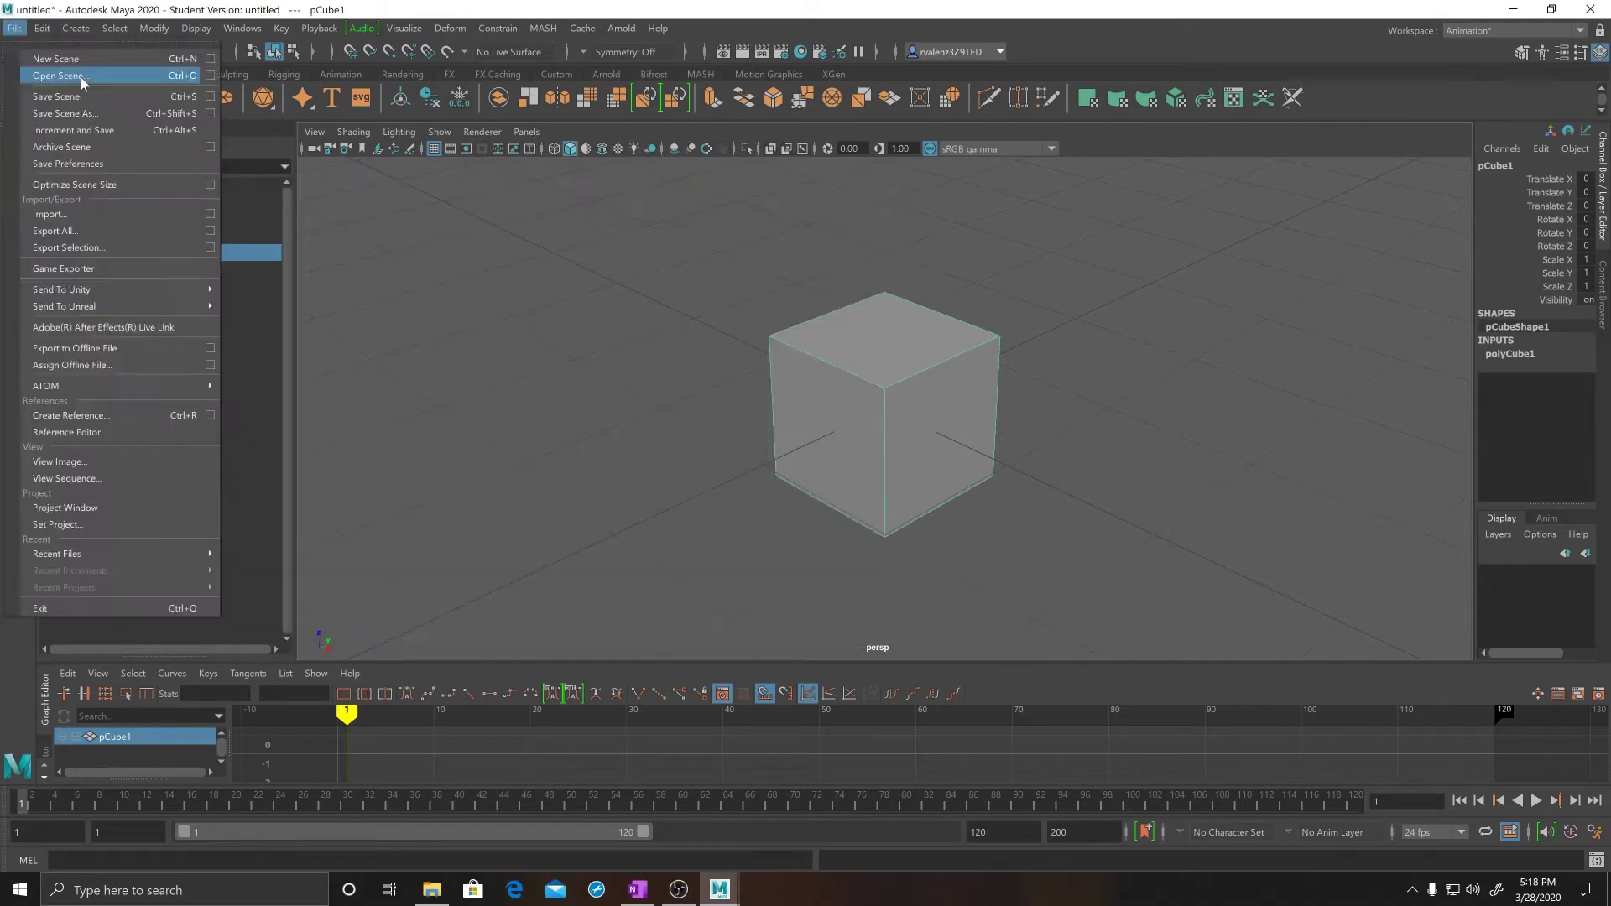
click(44, 78)
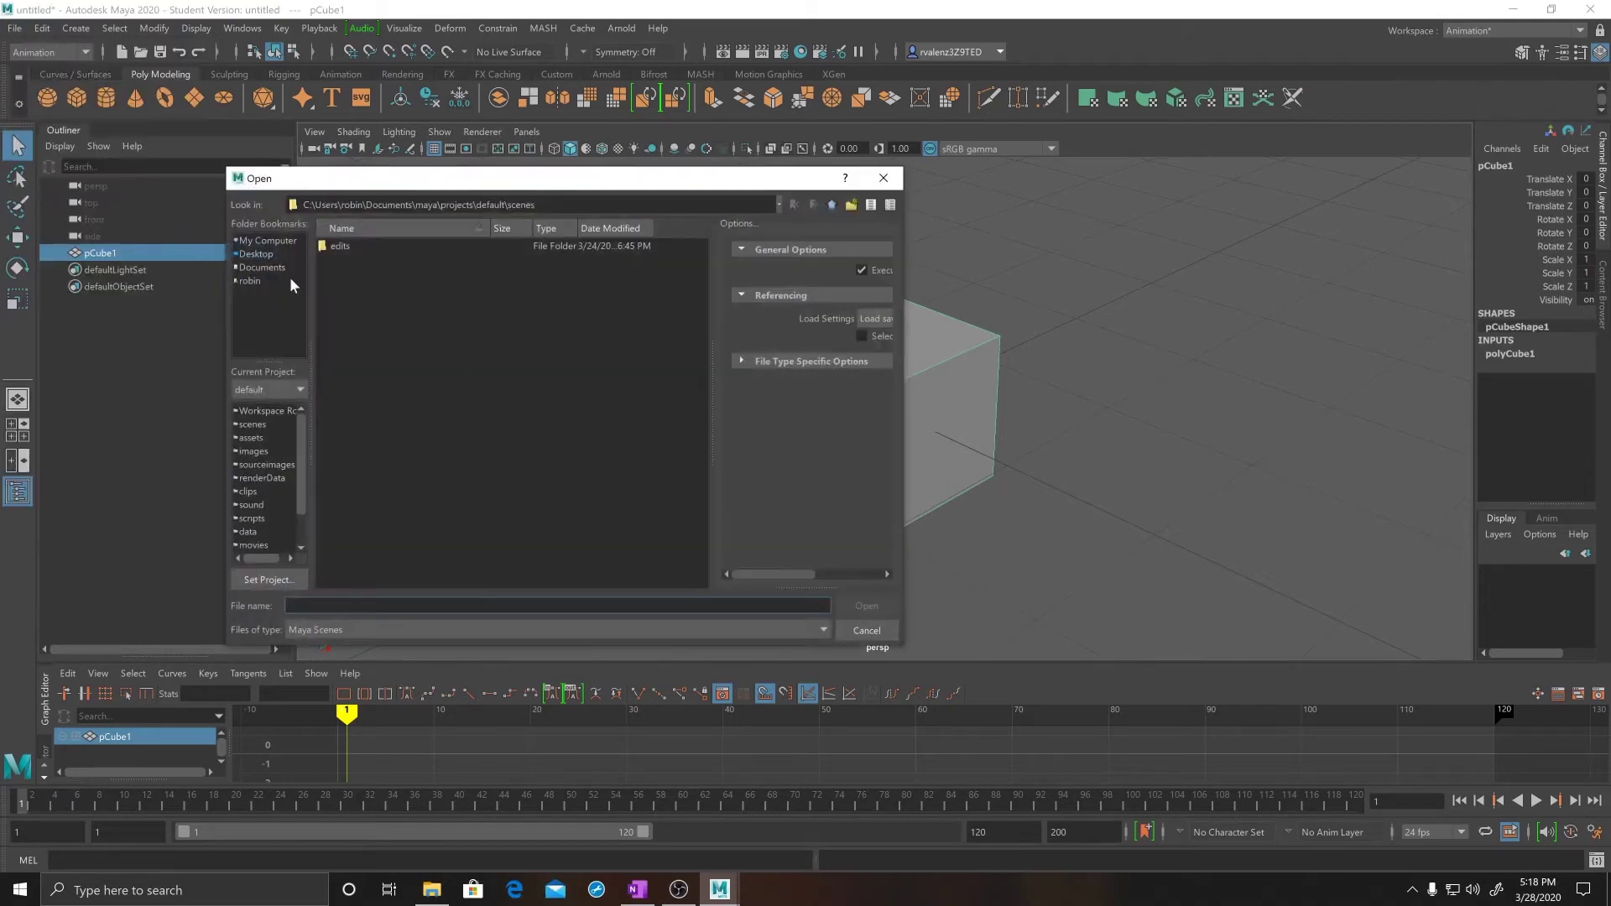
click(257, 254)
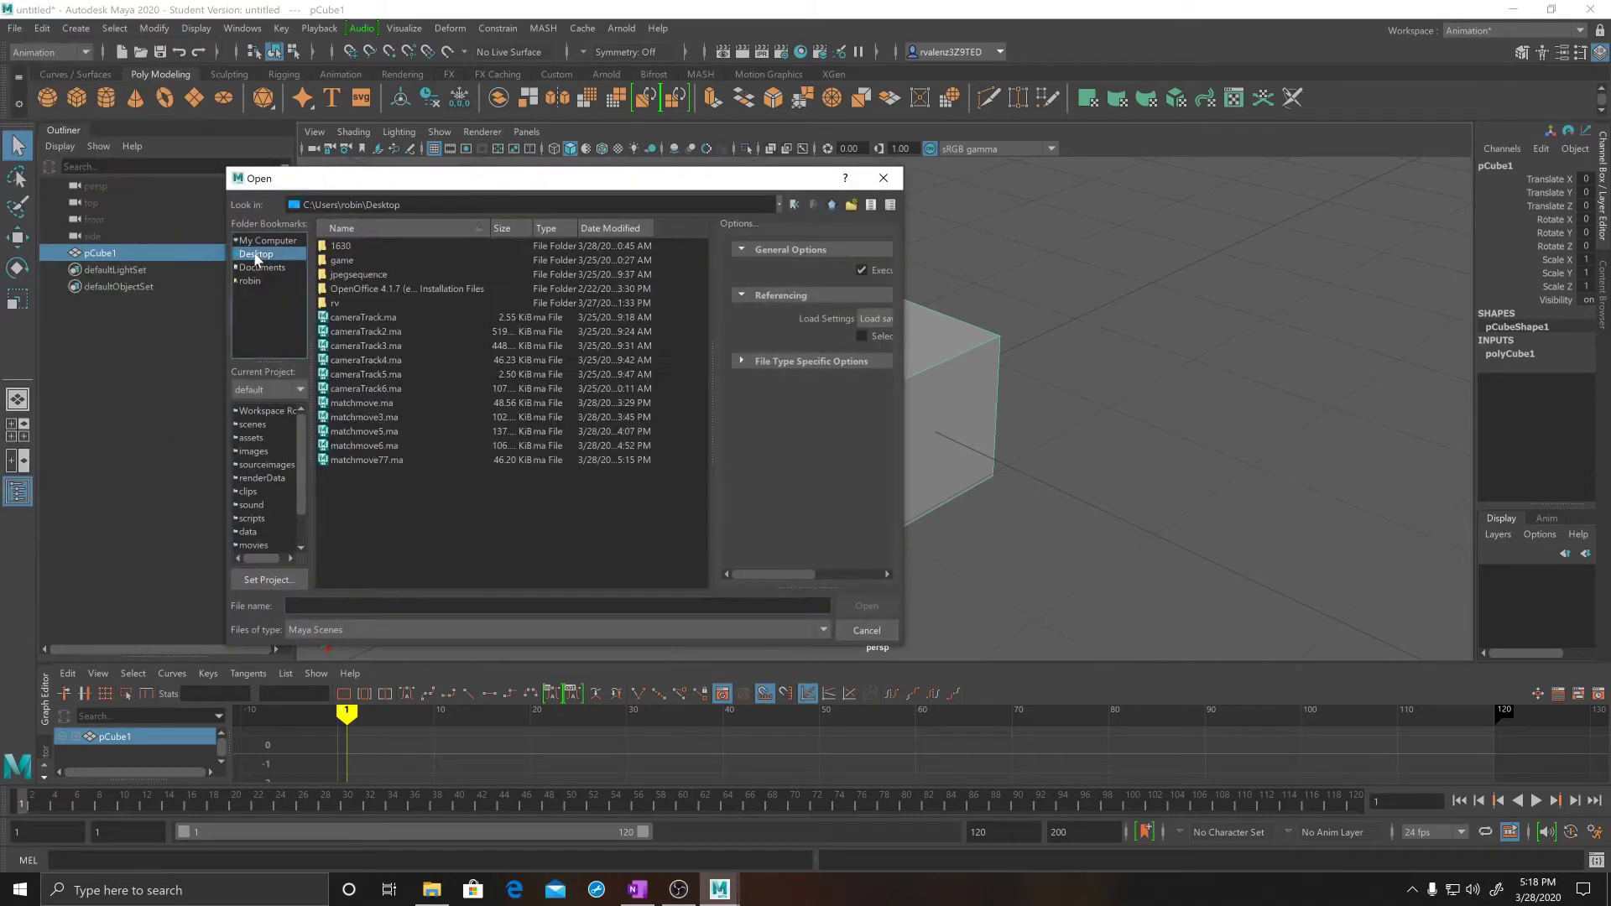
click(373, 460)
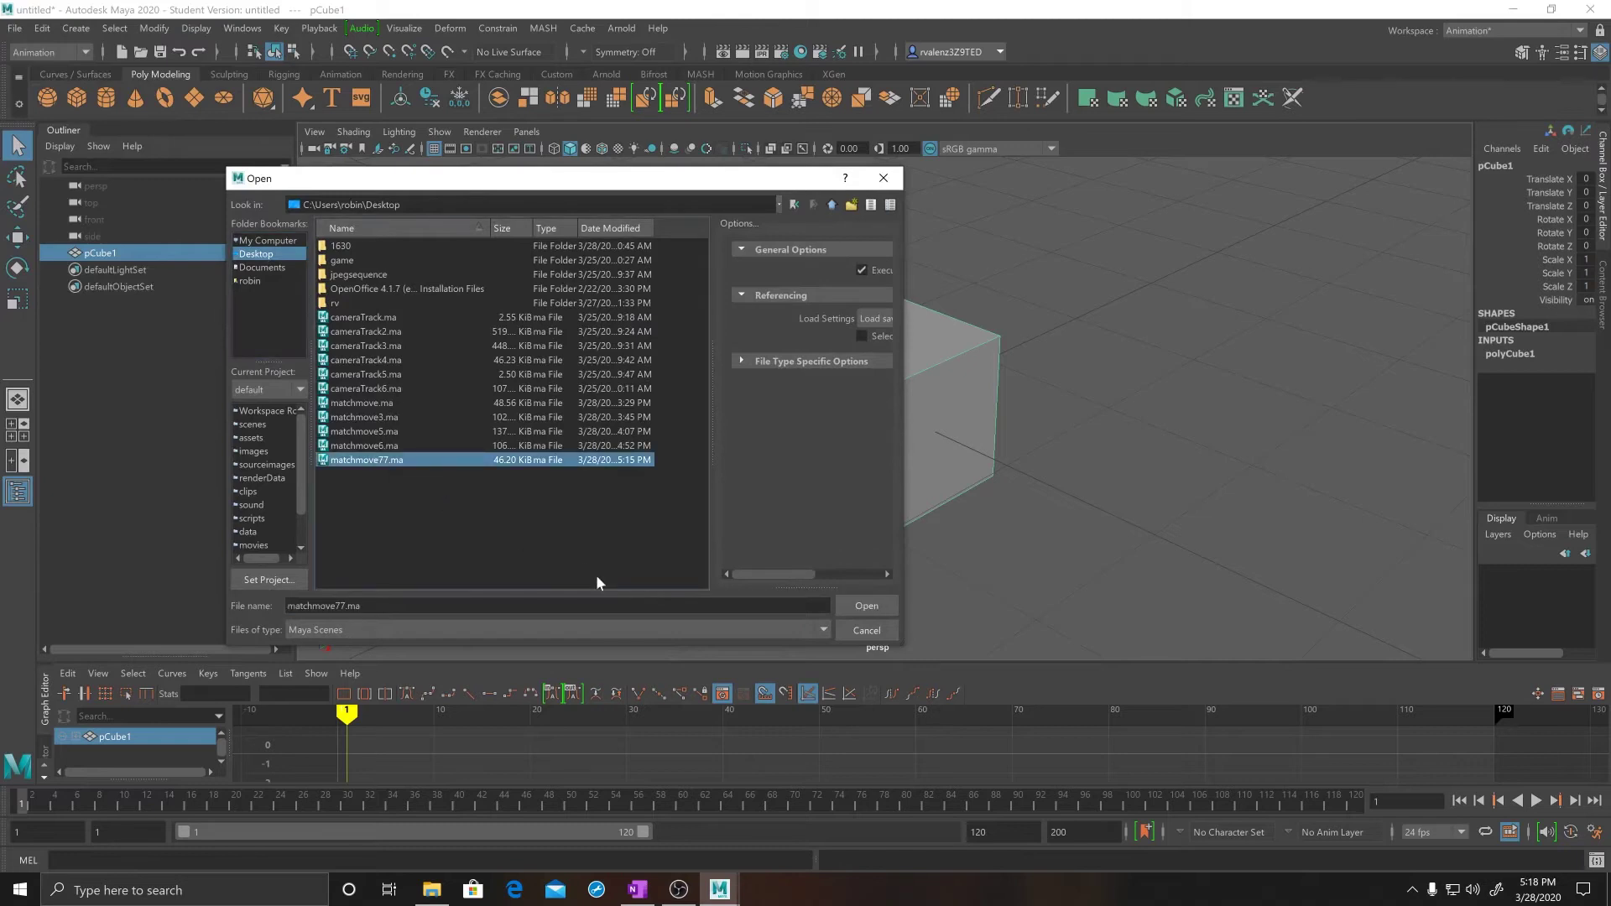
click(850, 604)
click(802, 457)
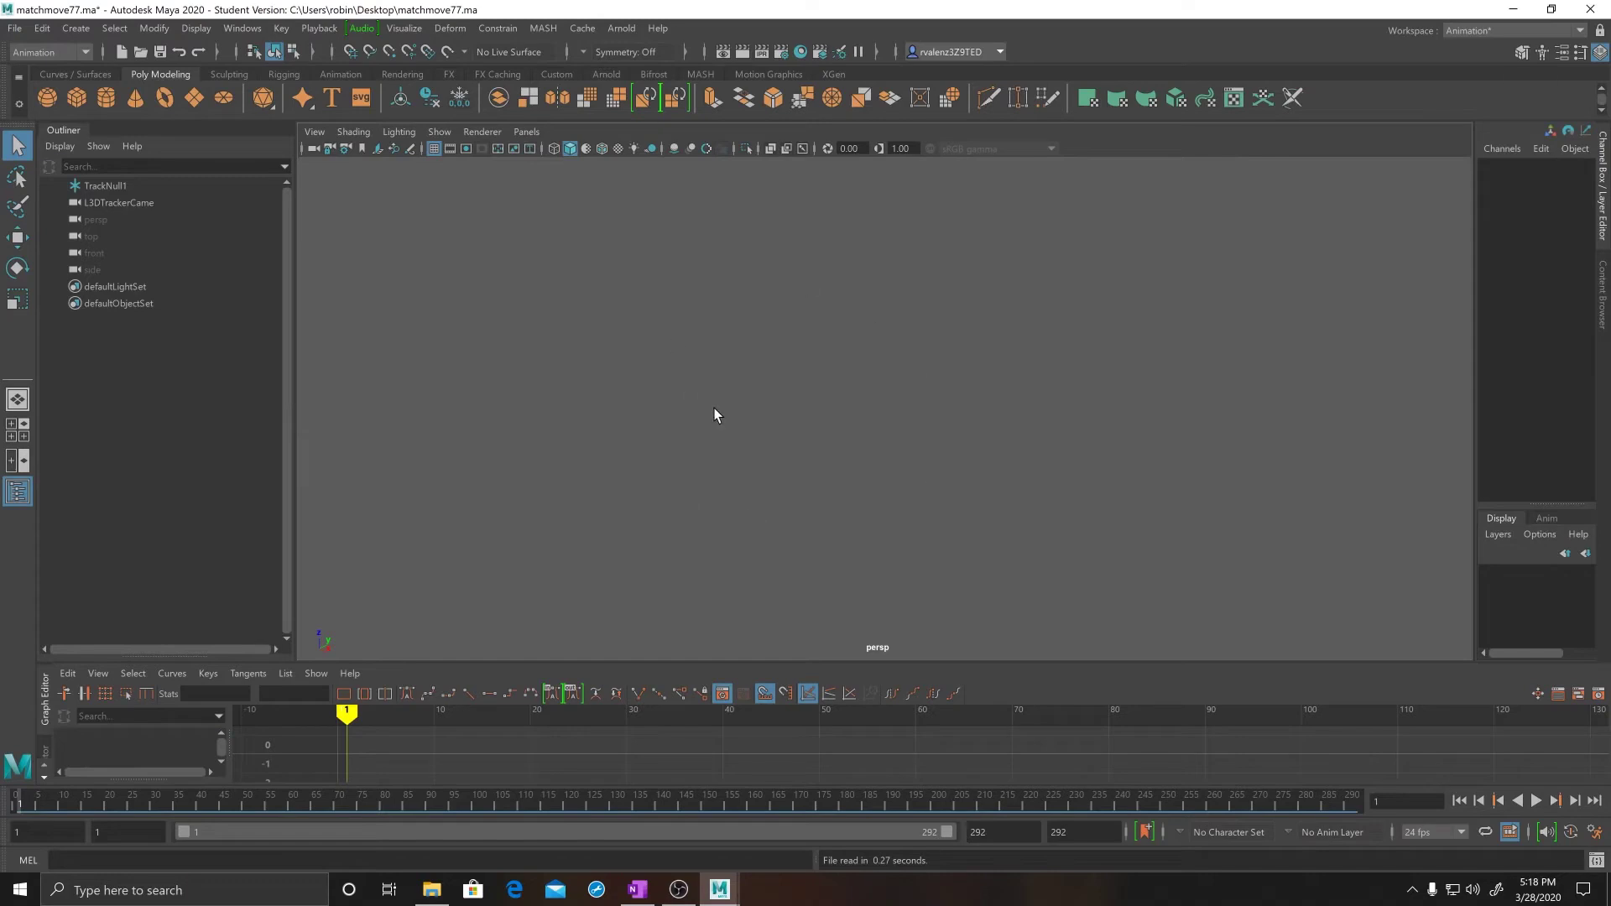
Select the imported tracker camera, then create a polygon cube at the origin and frame it in the perspective view.
click(120, 203)
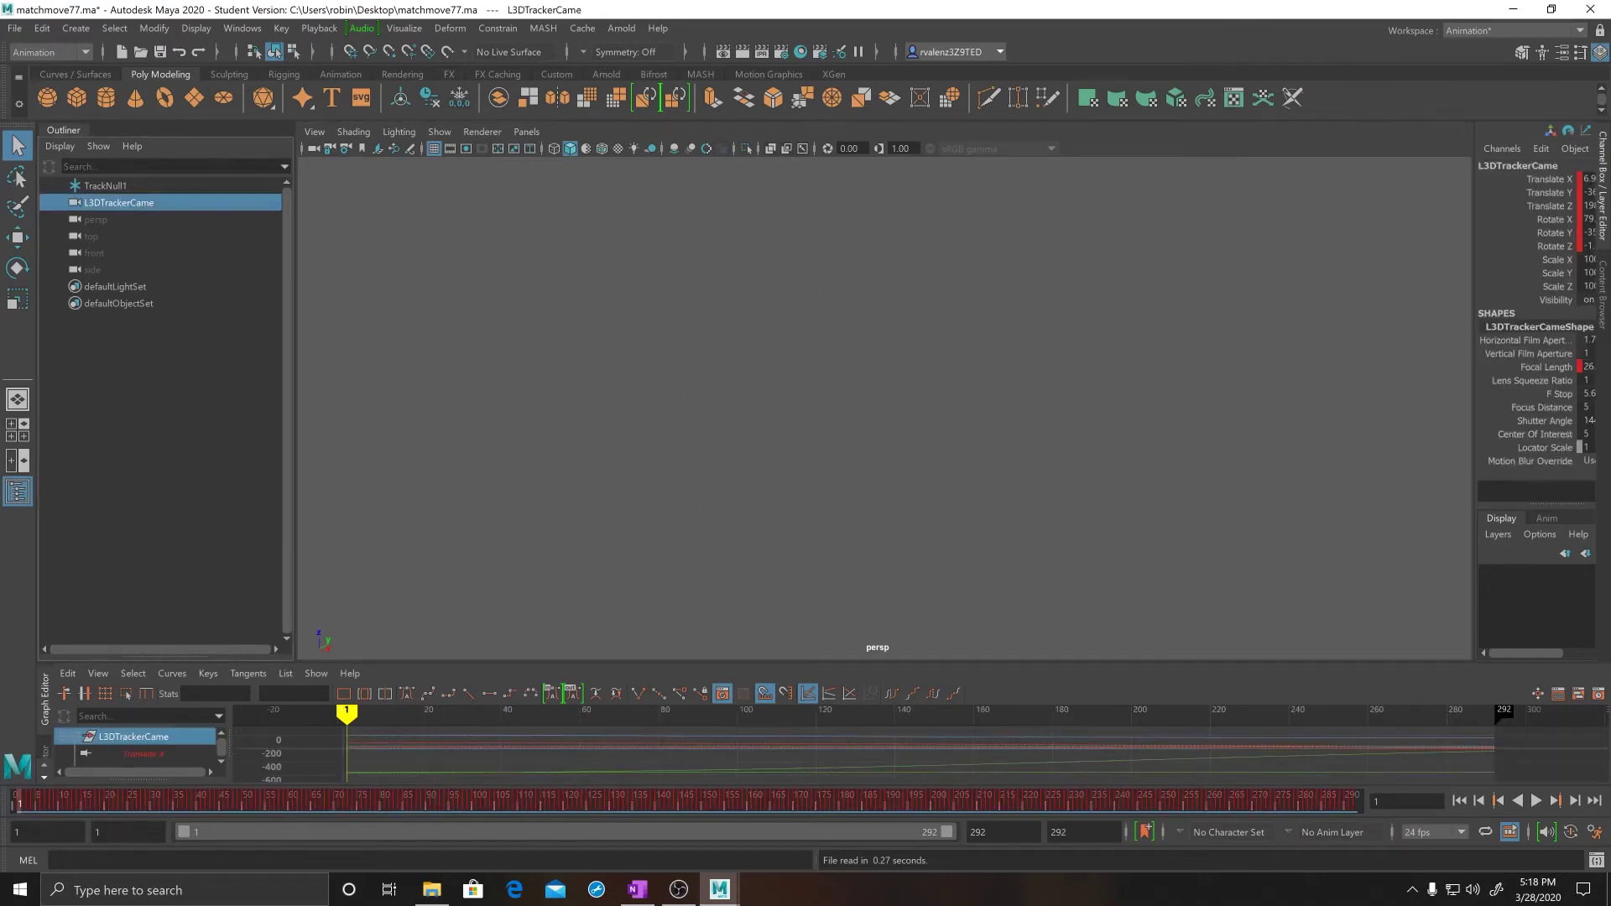
click(77, 102)
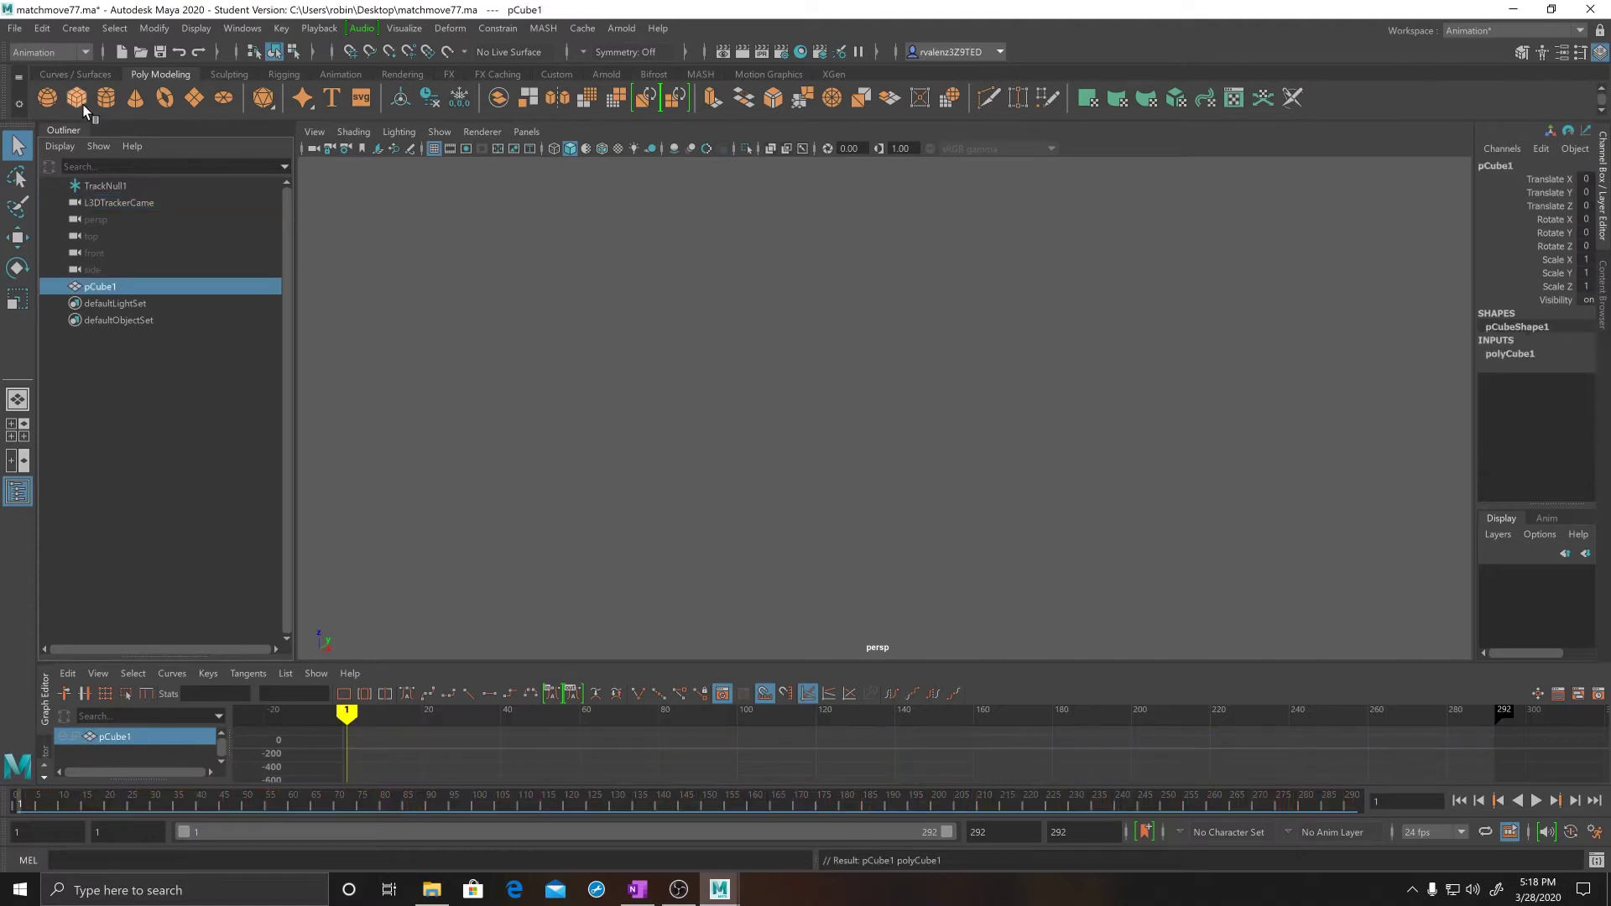
key(f)
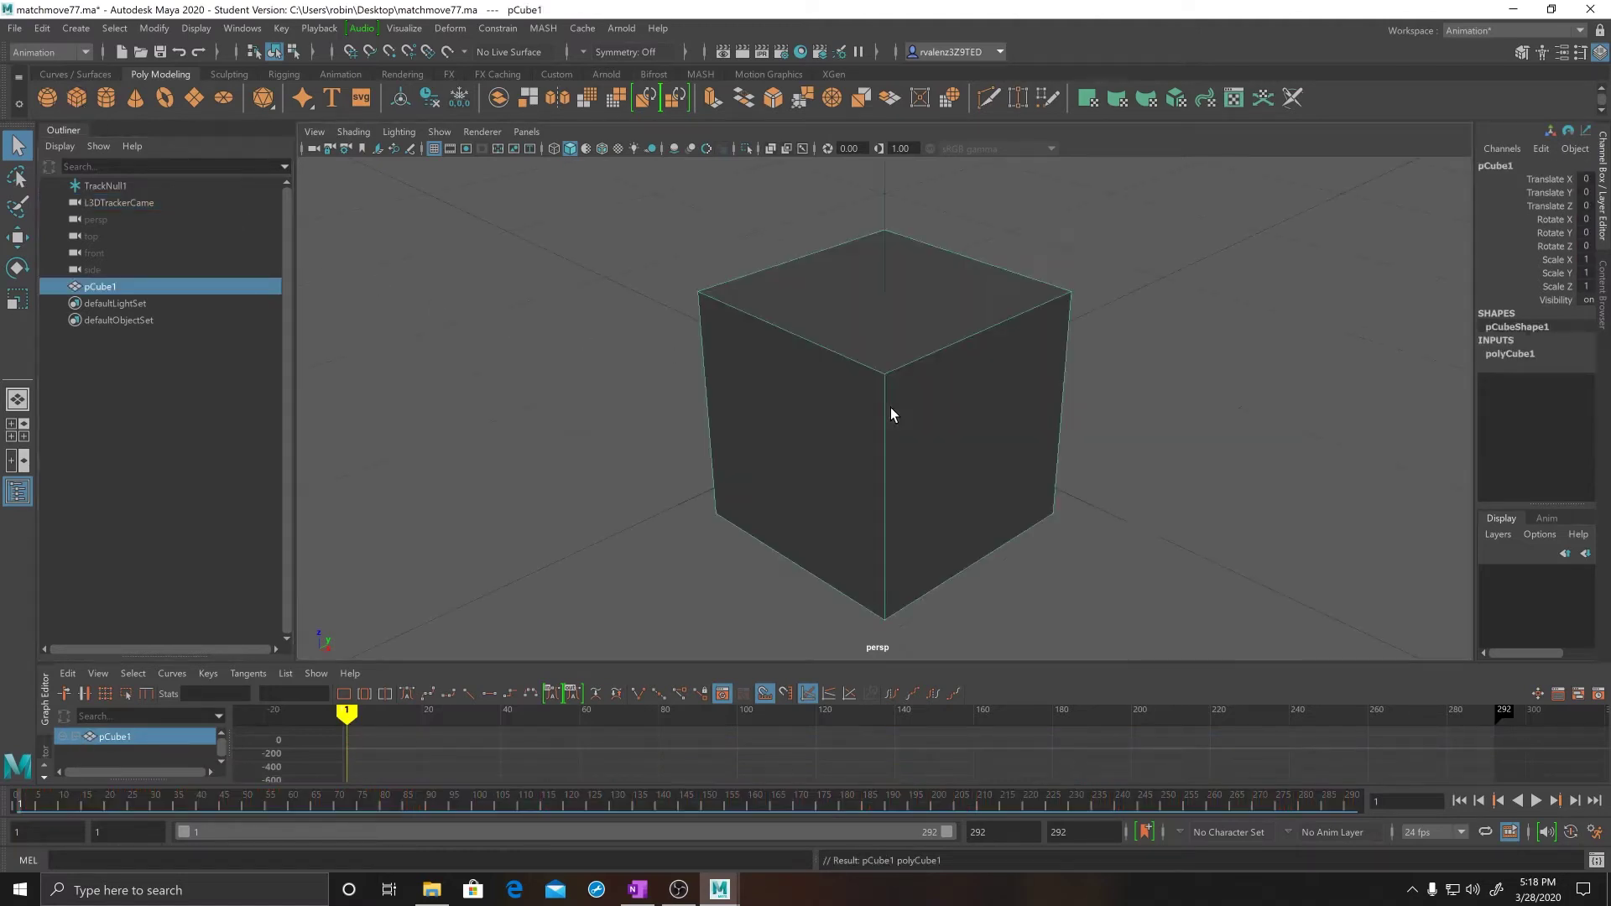
scroll(870, 383, down, 12)
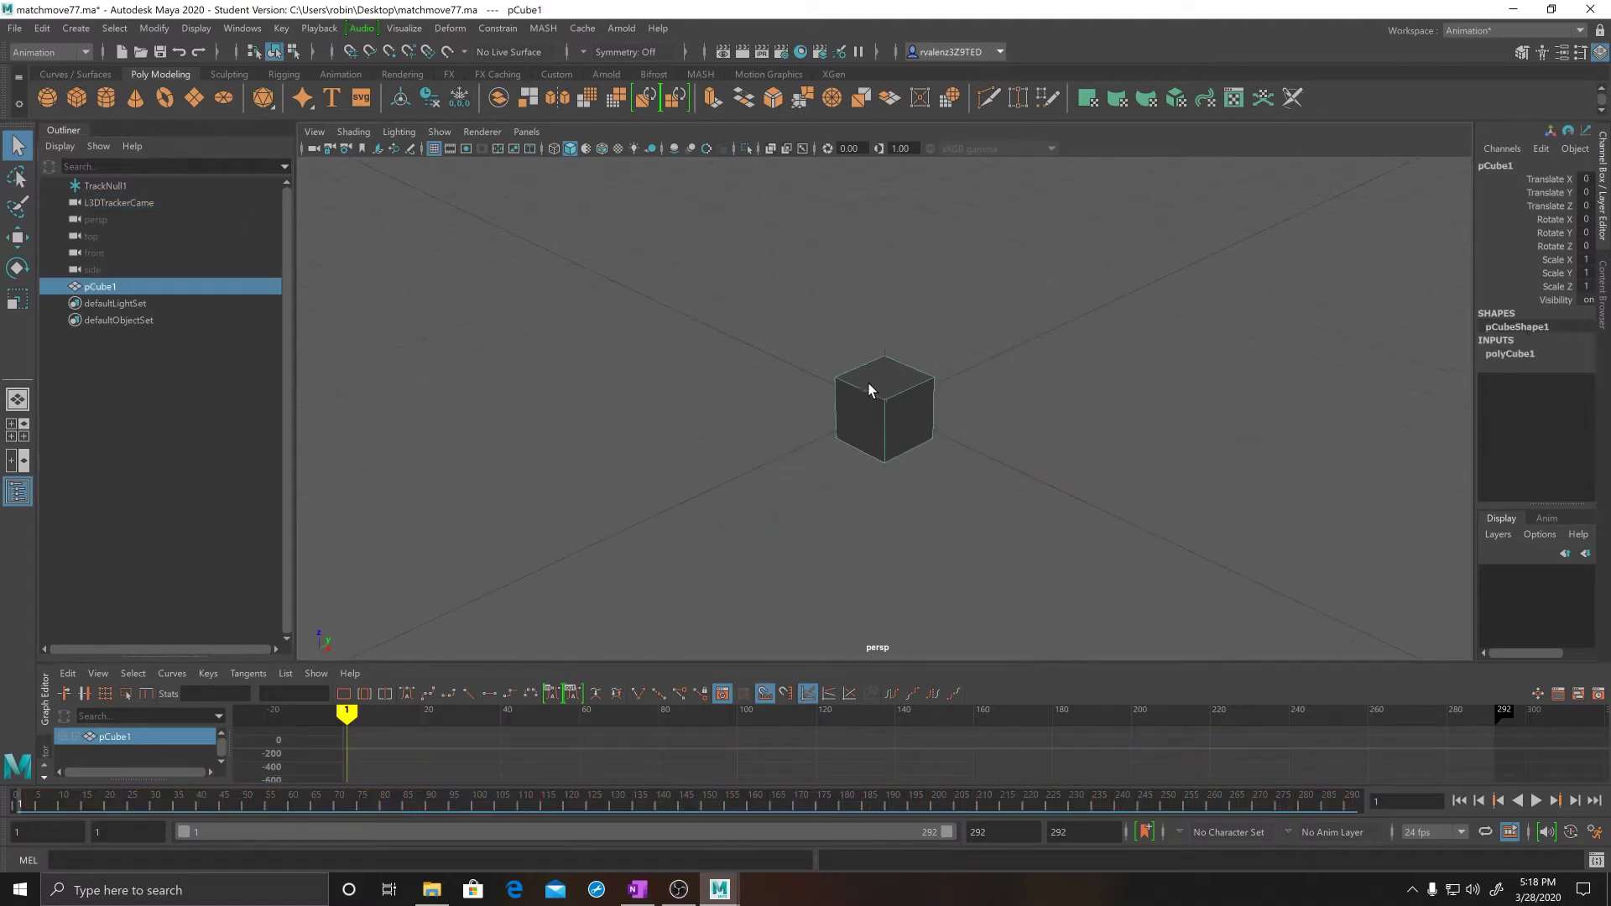
scroll(870, 389, down, 3)
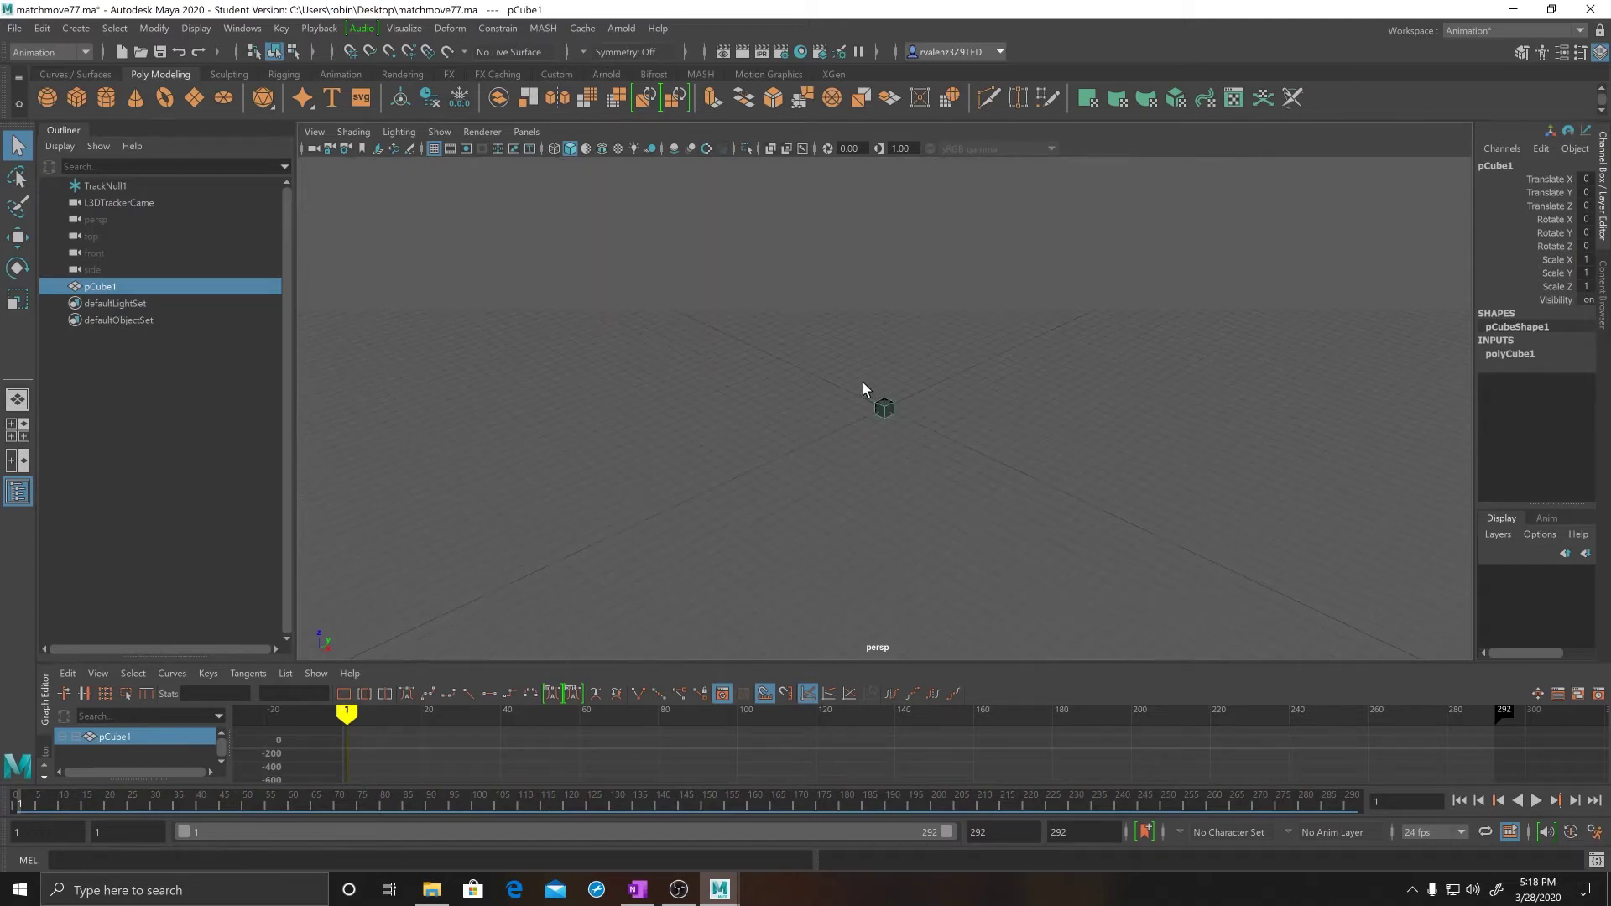
Look through the imported camera L3DTrackerCame in the viewport.
click(117, 204)
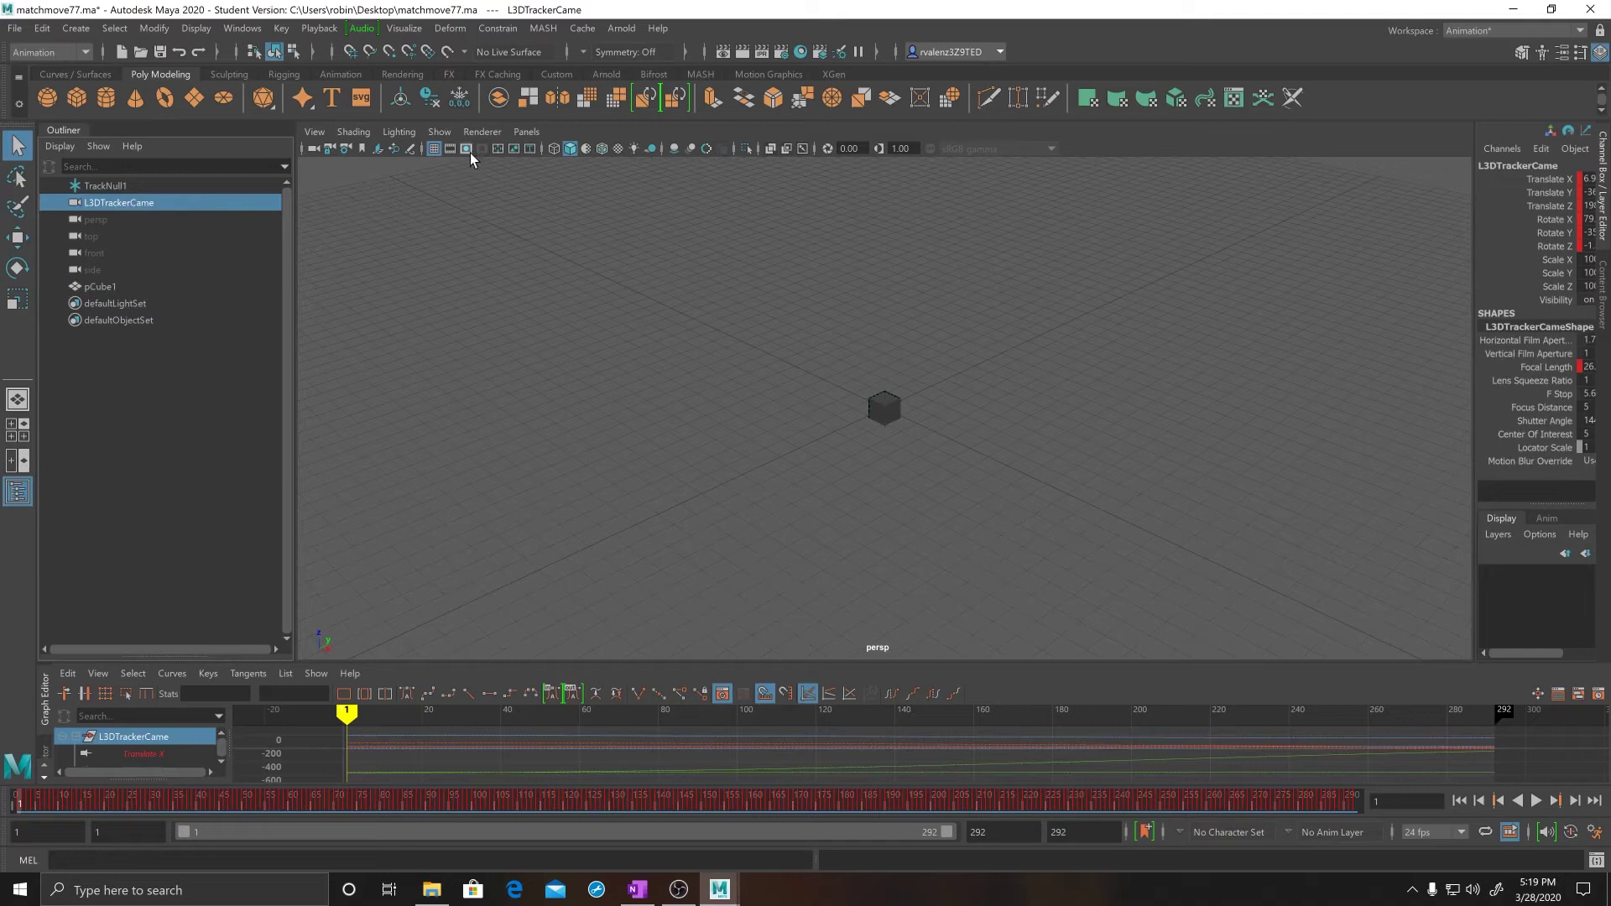
click(517, 133)
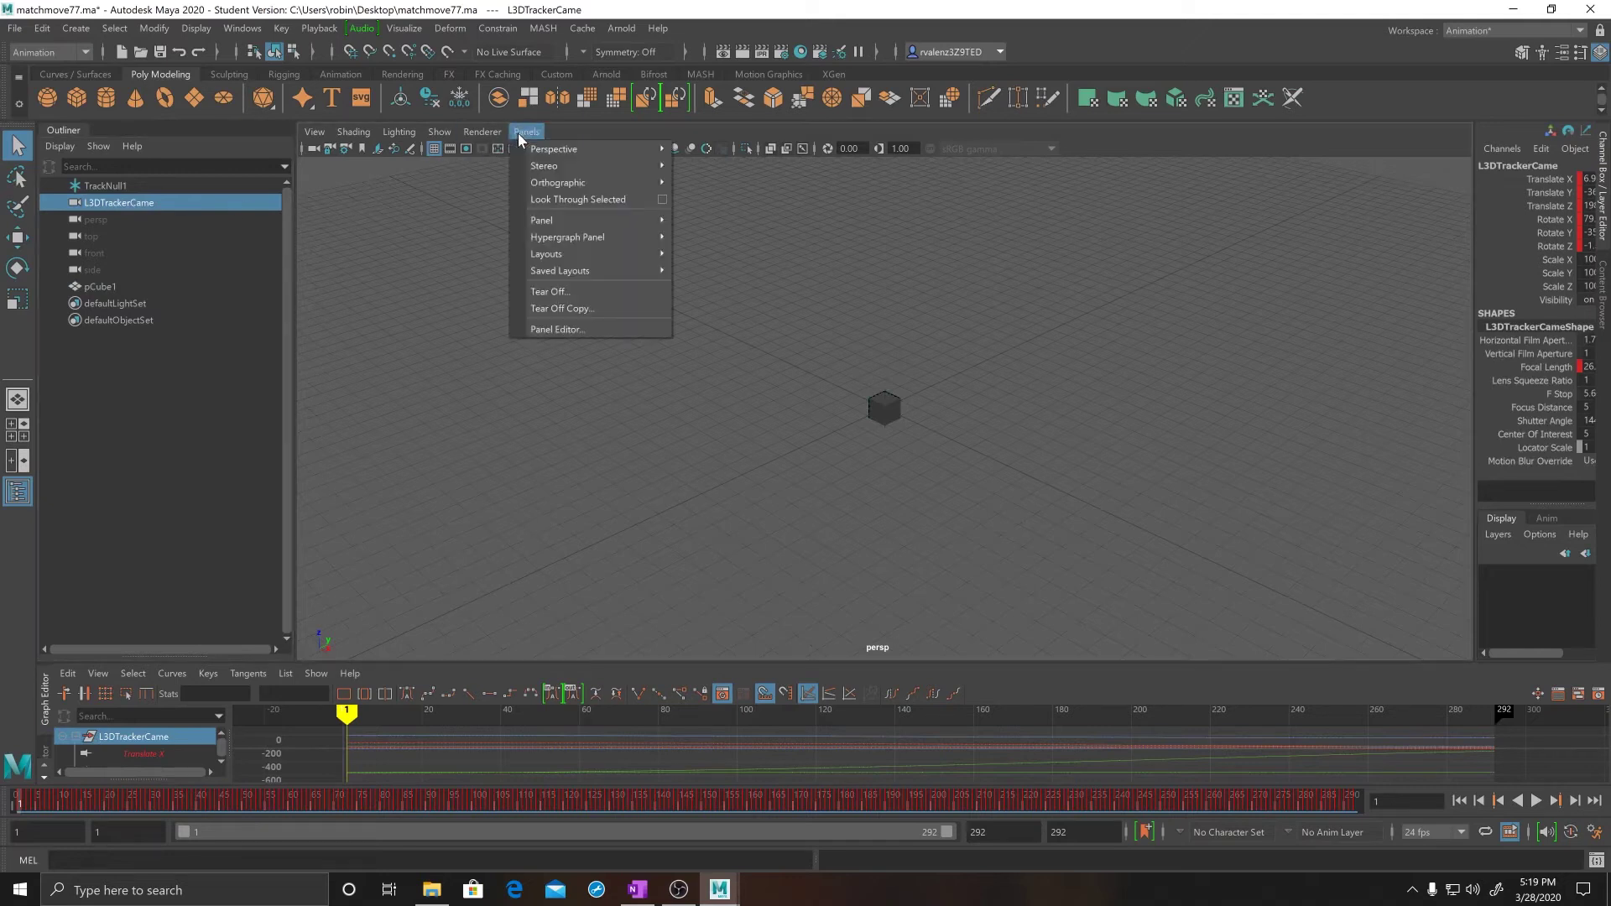
click(562, 199)
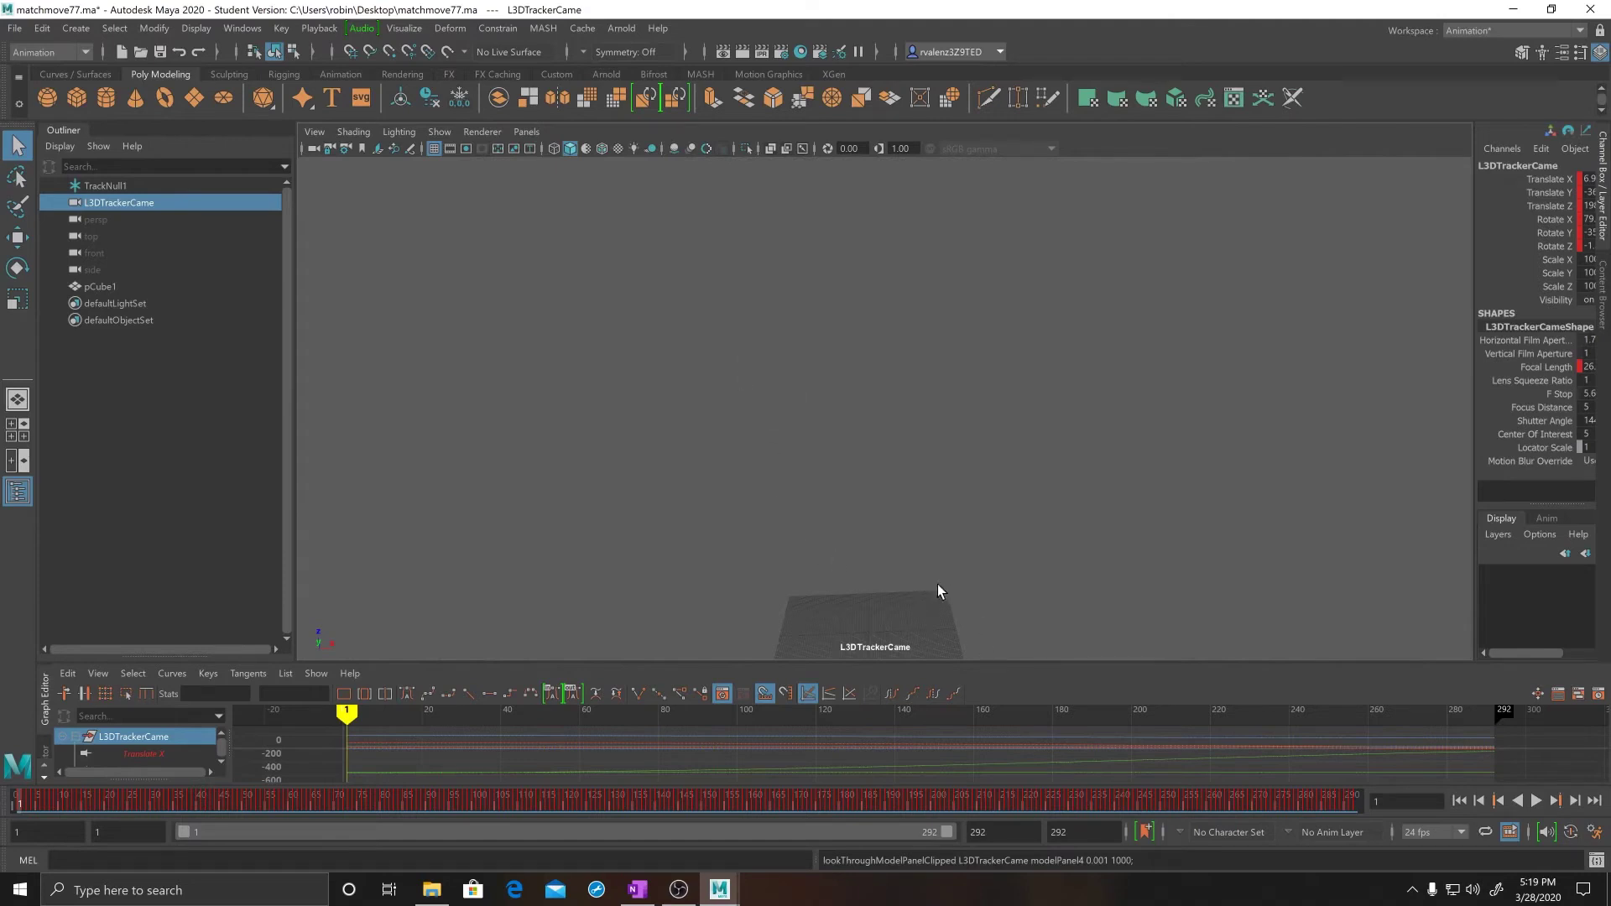
Show the camera's resolution gate and create a second polygon cube at the origin, scaled uniformly to about 45.
click(465, 149)
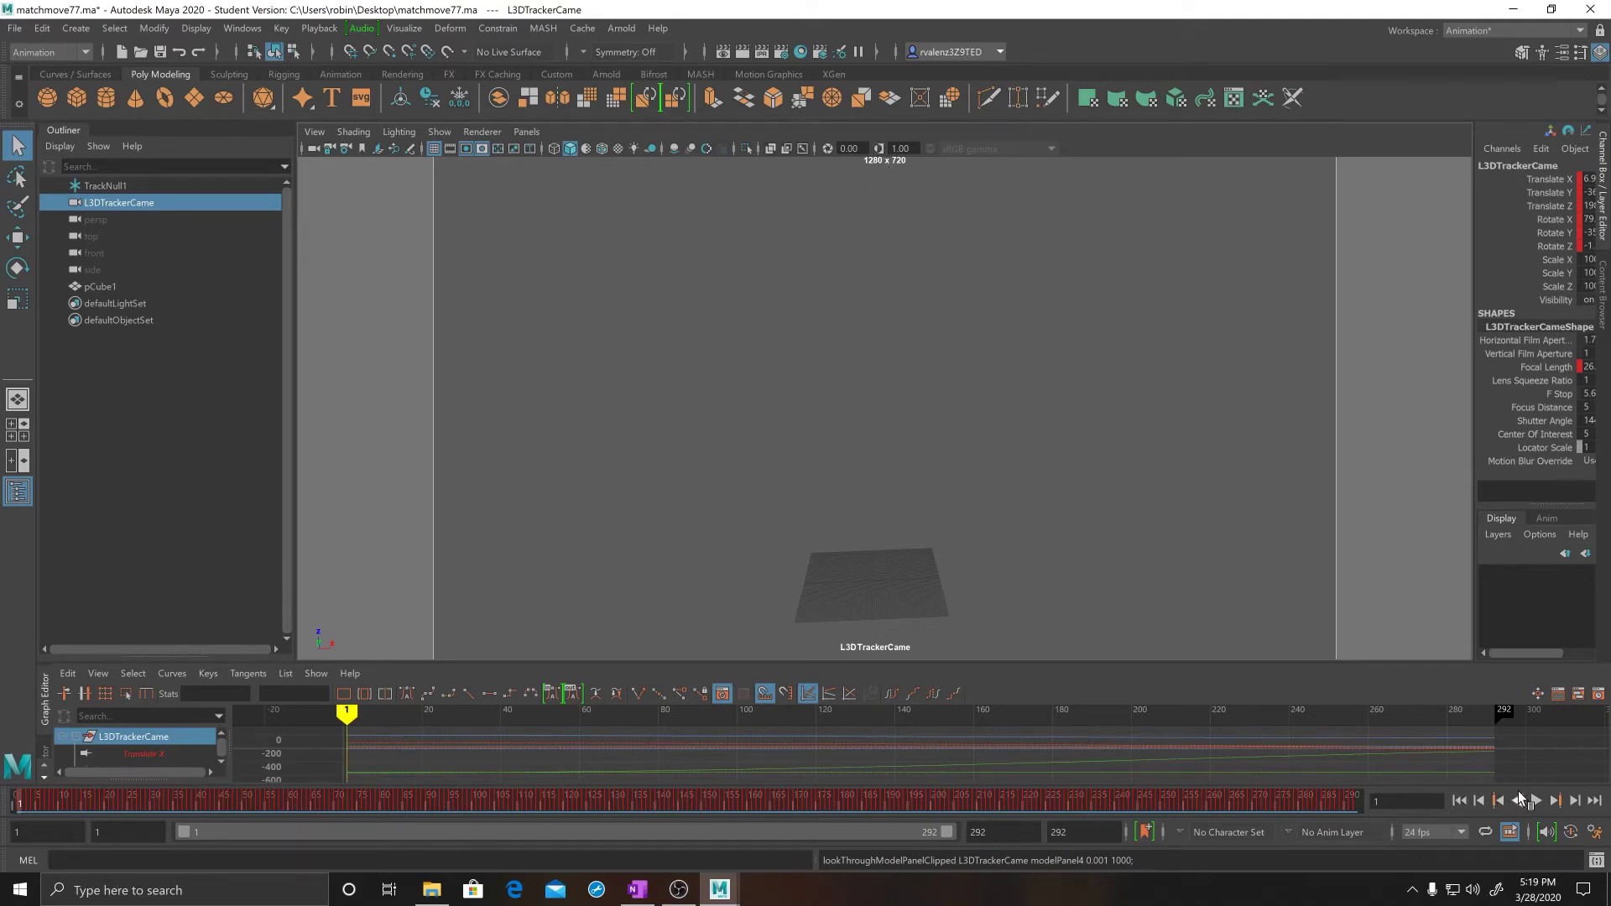
click(78, 98)
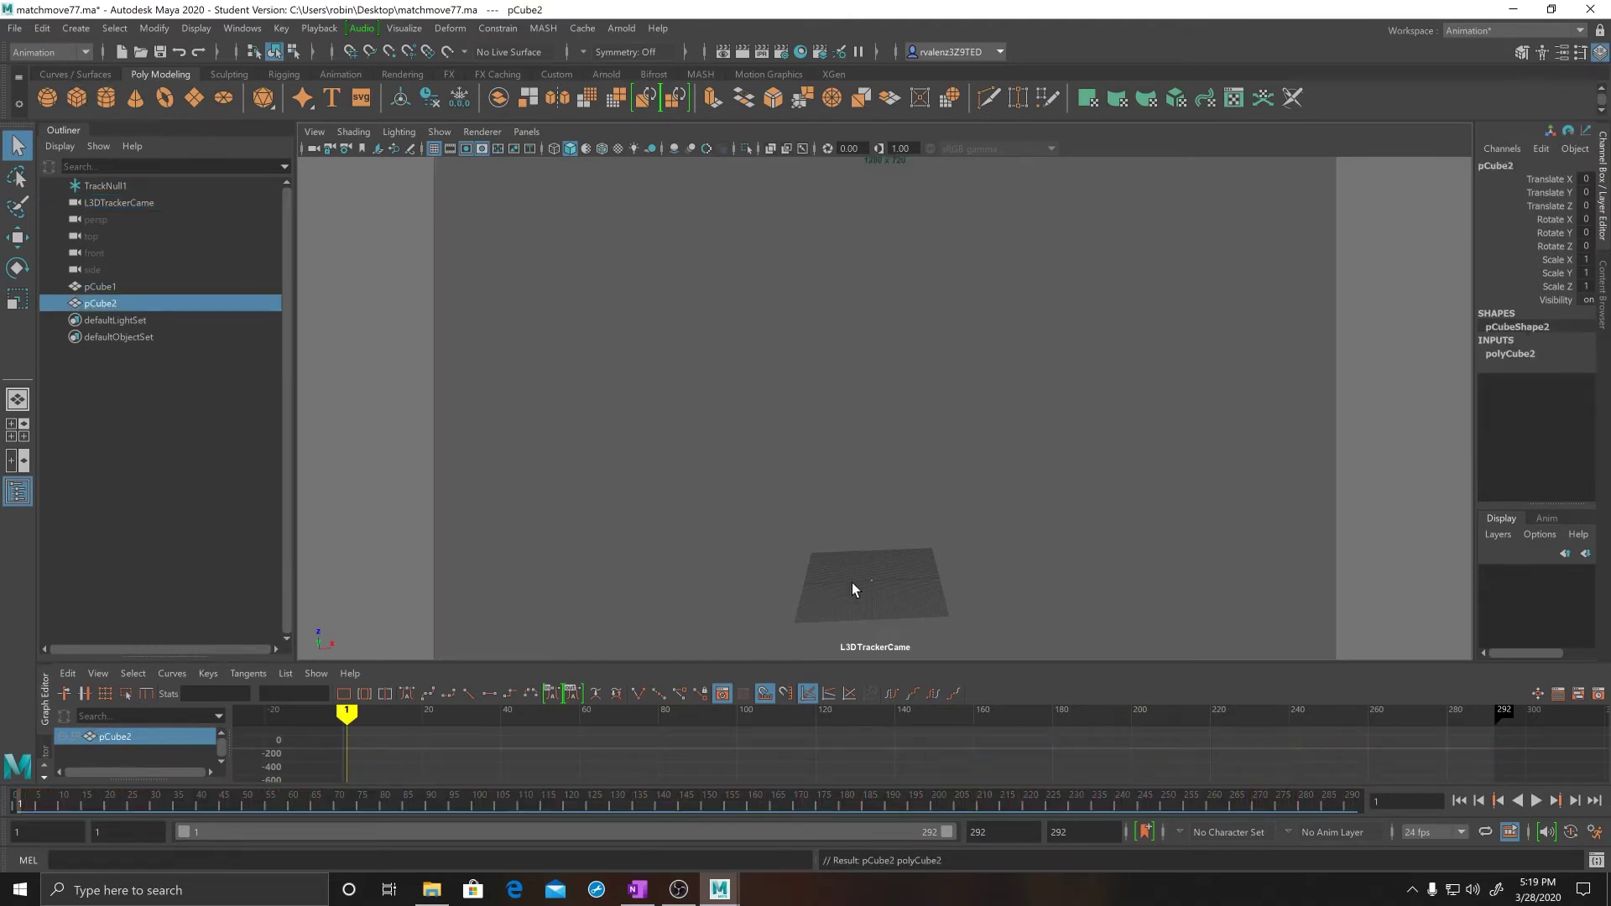
key(r)
drag(874, 585, 926, 579)
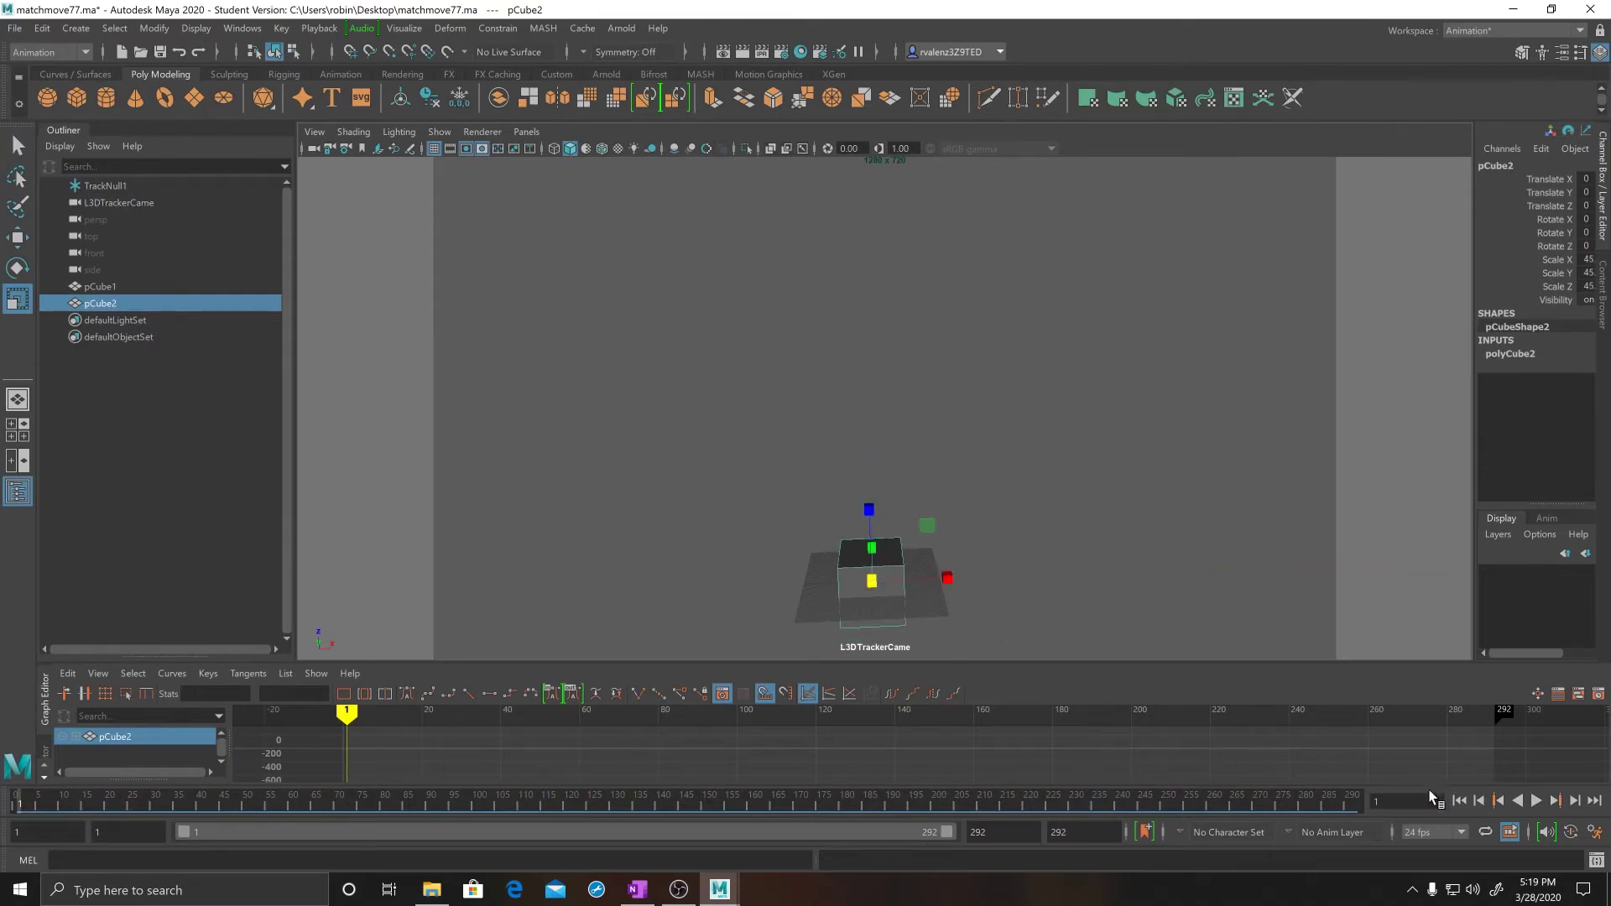
Play the animation through the tracked camera, stop it and scrub back to frame 60 to check the cube's motion.
click(1537, 801)
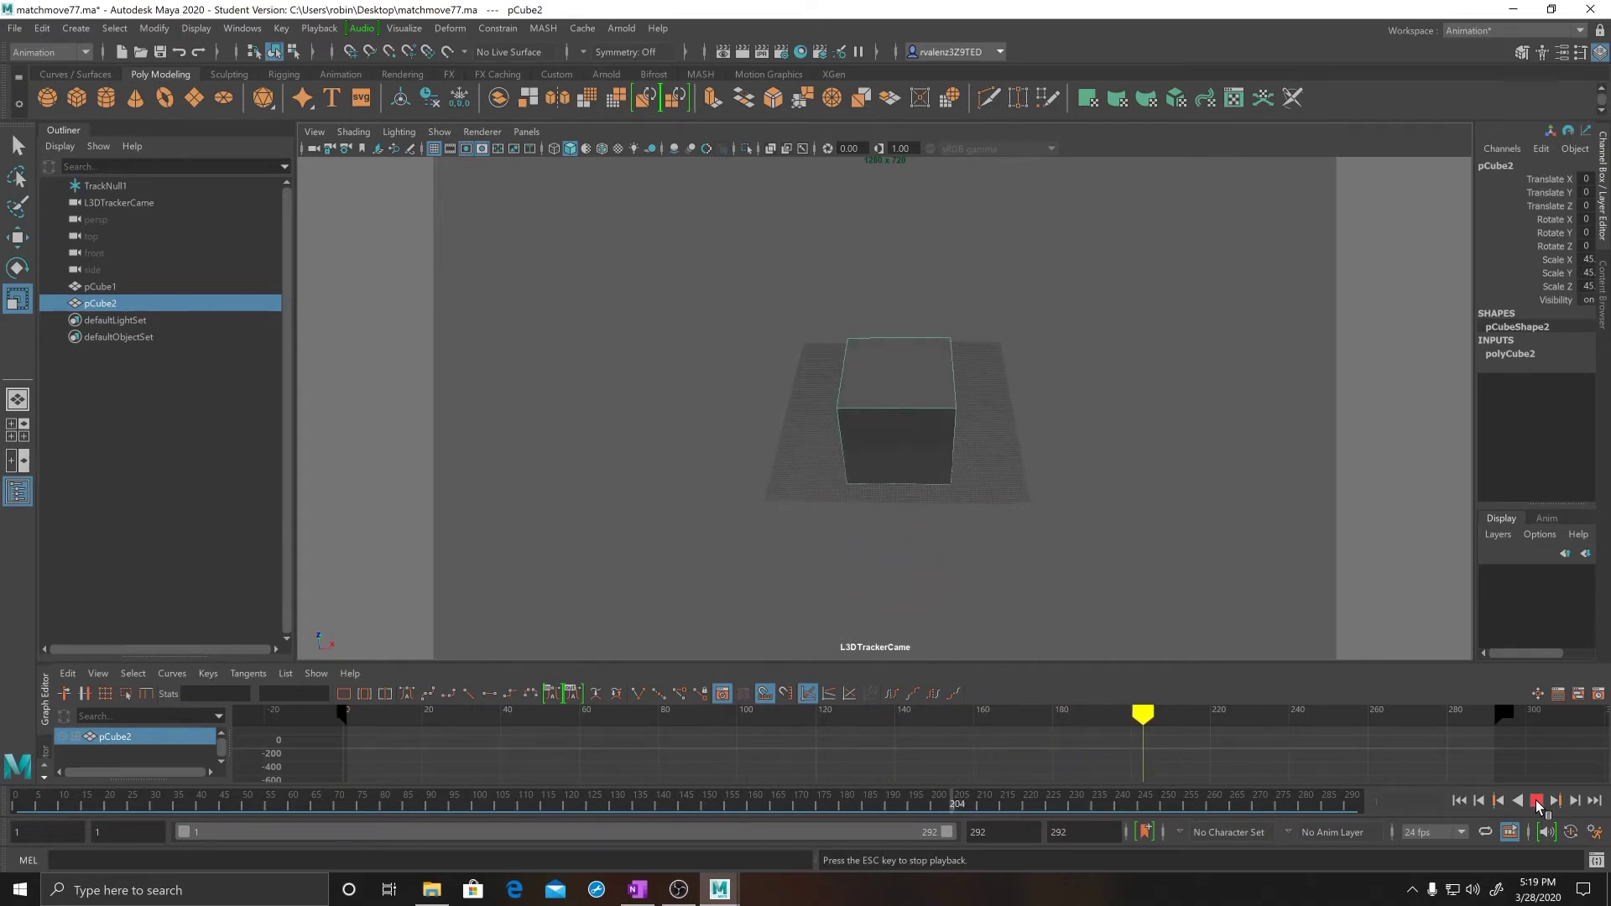
click(1538, 801)
drag(1175, 715, 579, 714)
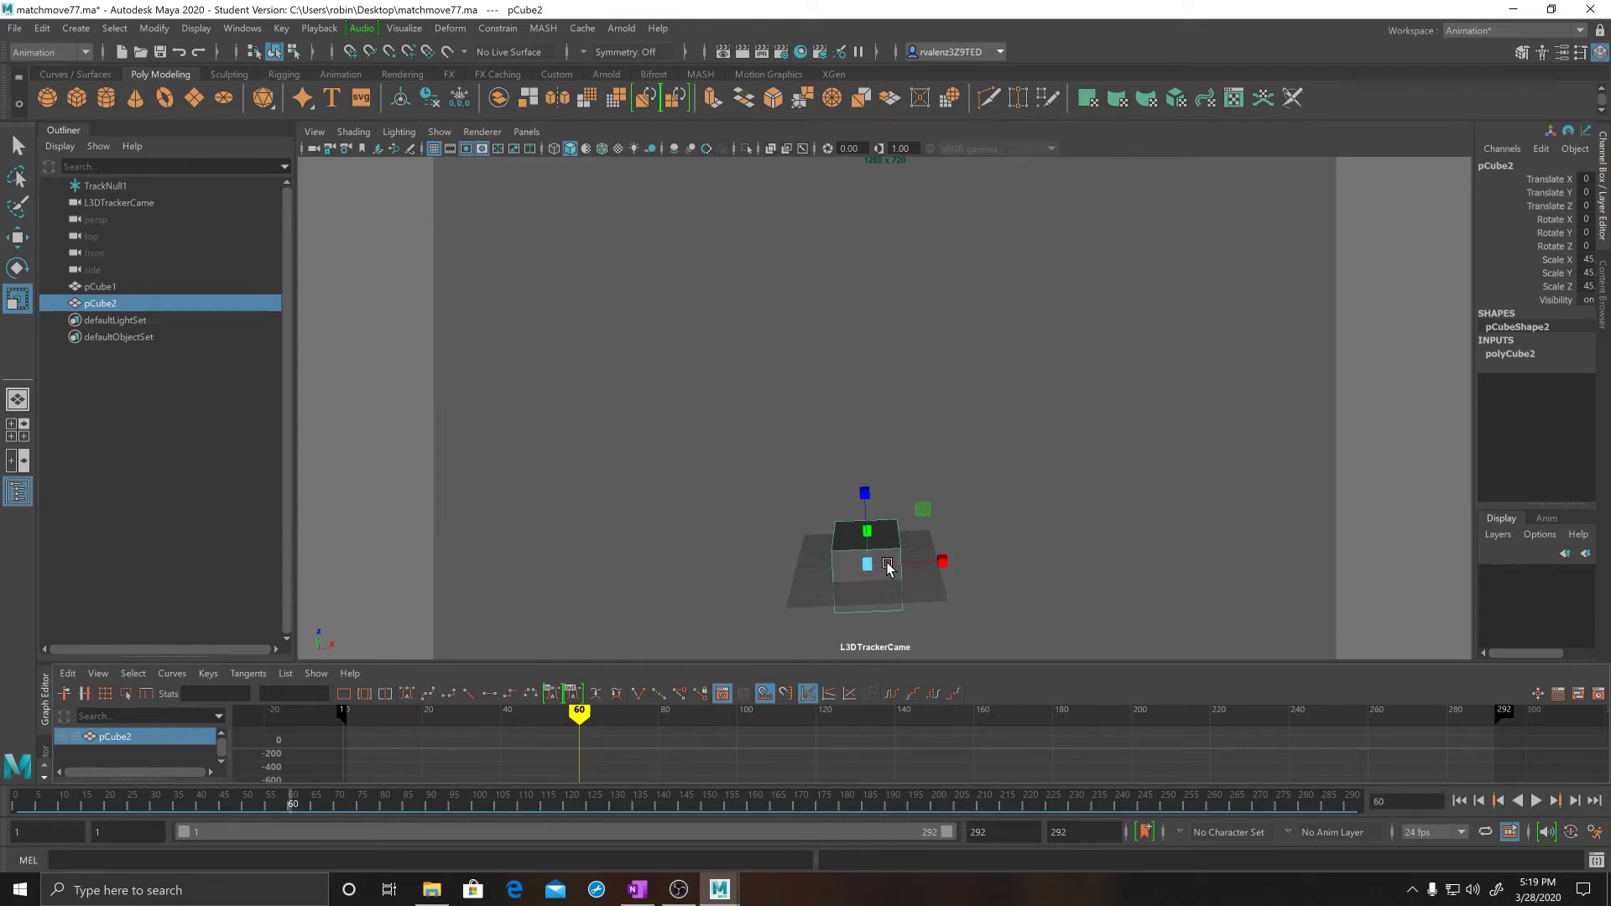
Raise the scaled cube about 23 units along Z so its base rests on the grid, and return to frame 0.
key(w)
drag(870, 527, 869, 464)
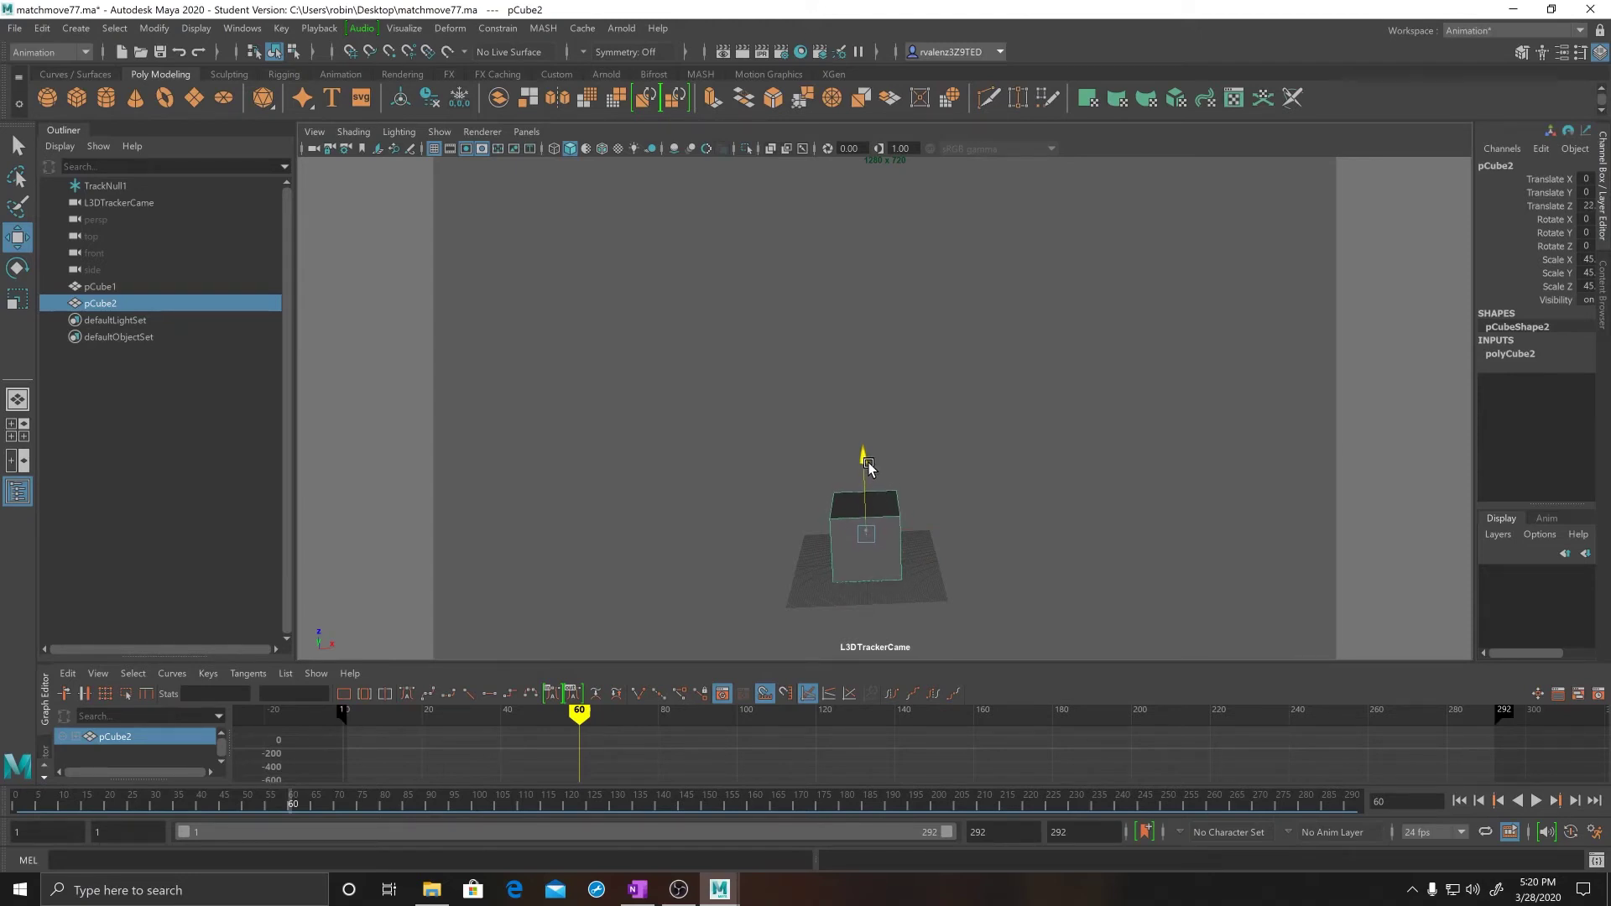
drag(869, 462, 869, 461)
drag(579, 714, 344, 719)
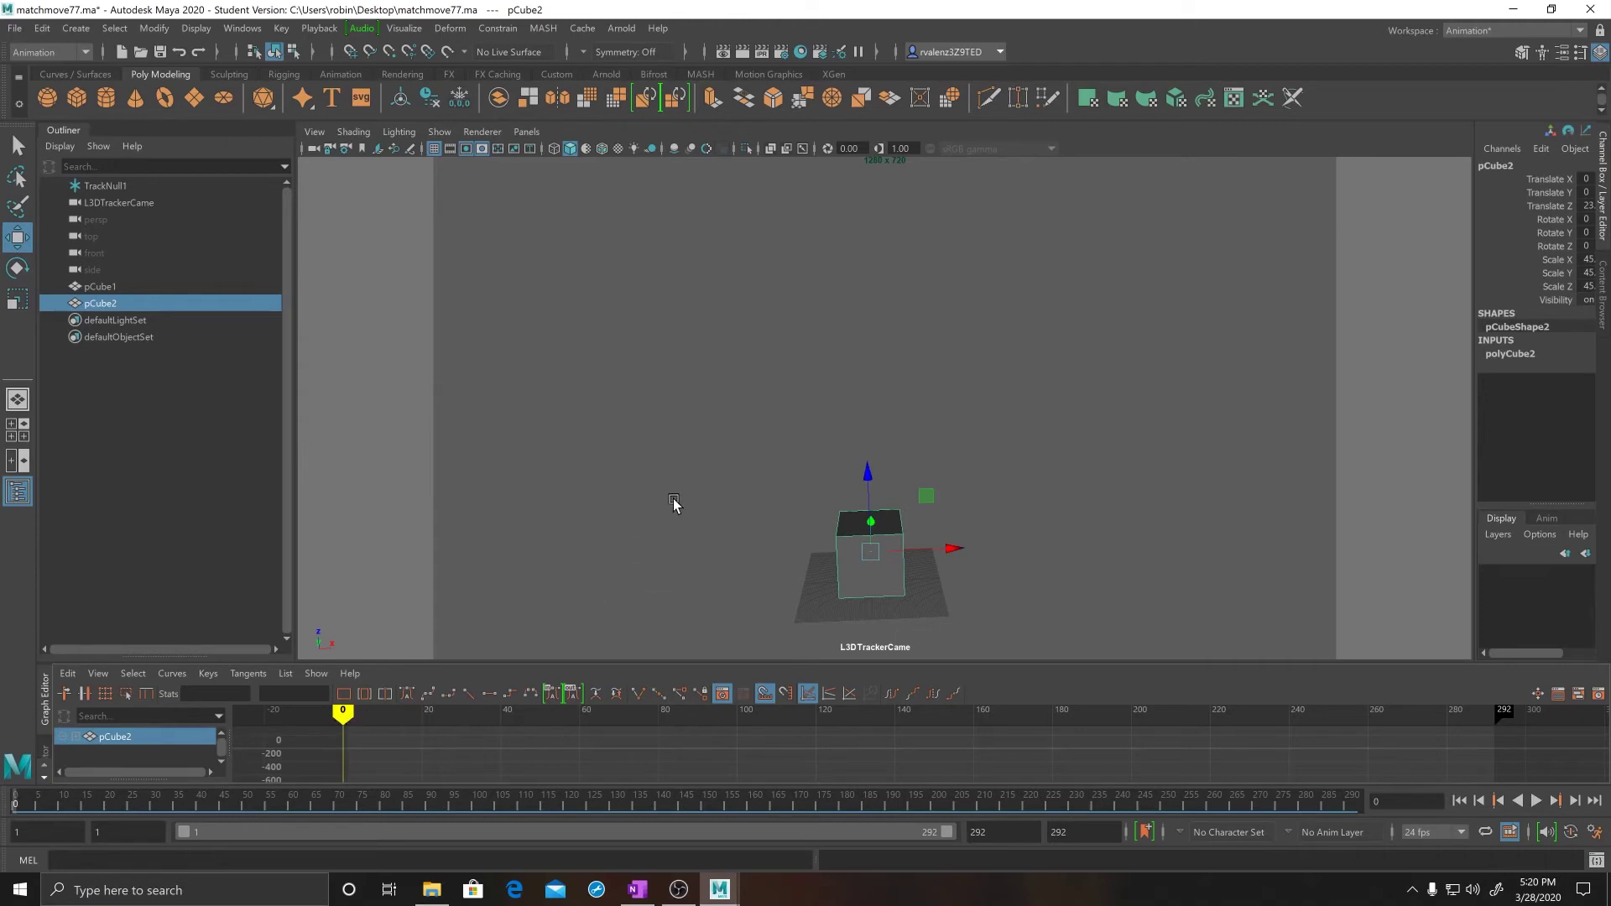
Add an image plane to the tracked camera using bg000.jpg from the jpegsequence folder on the Desktop.
click(378, 149)
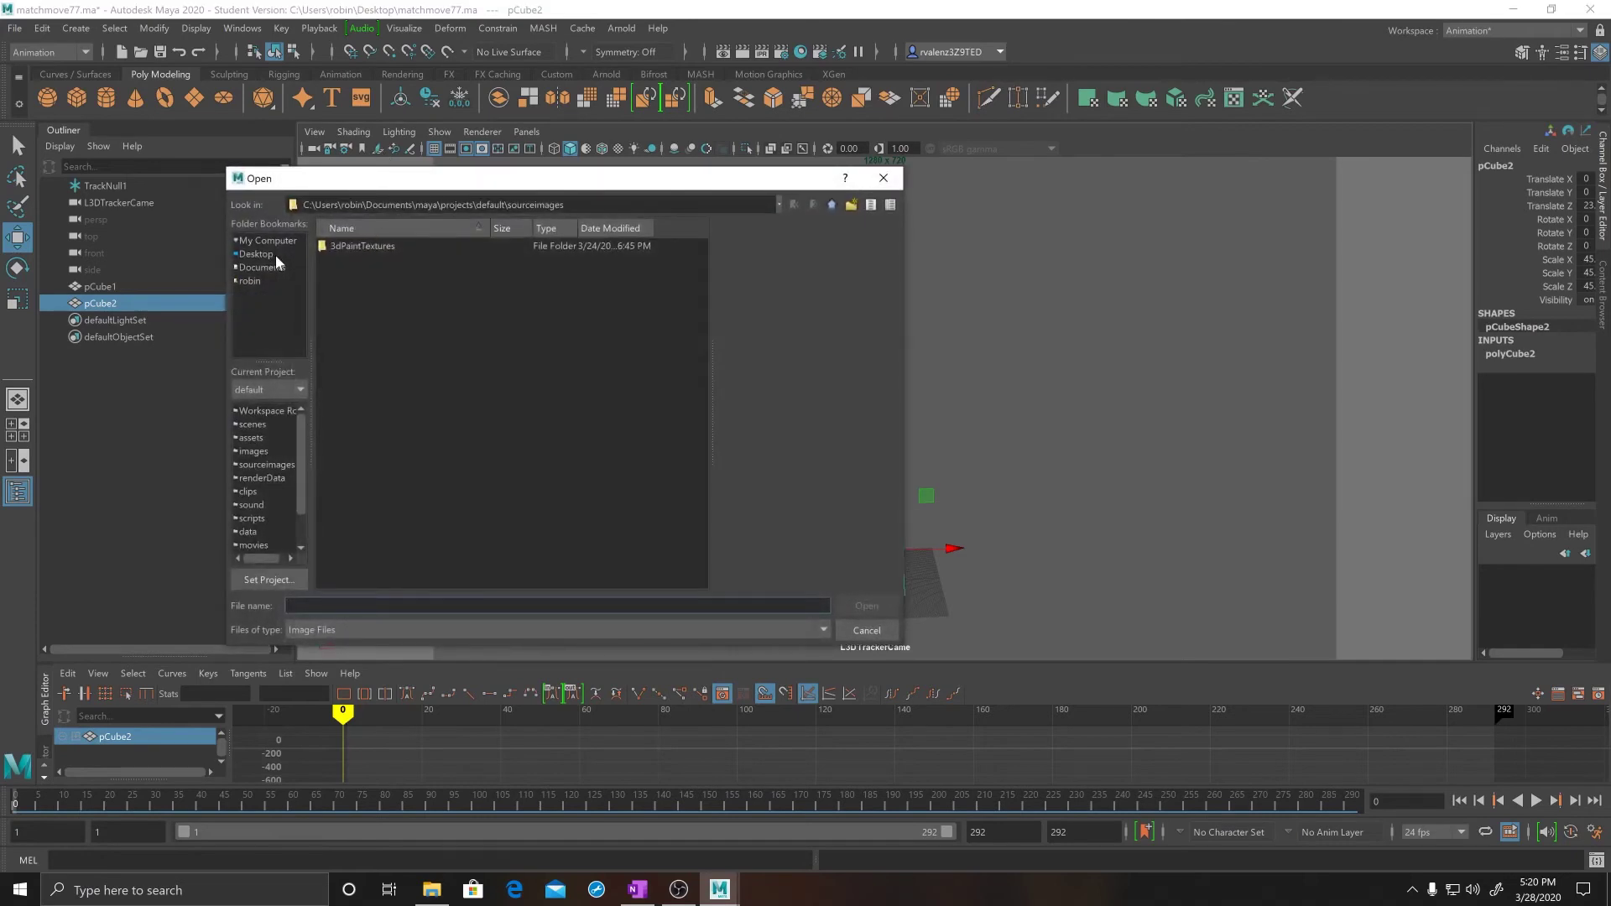
click(264, 251)
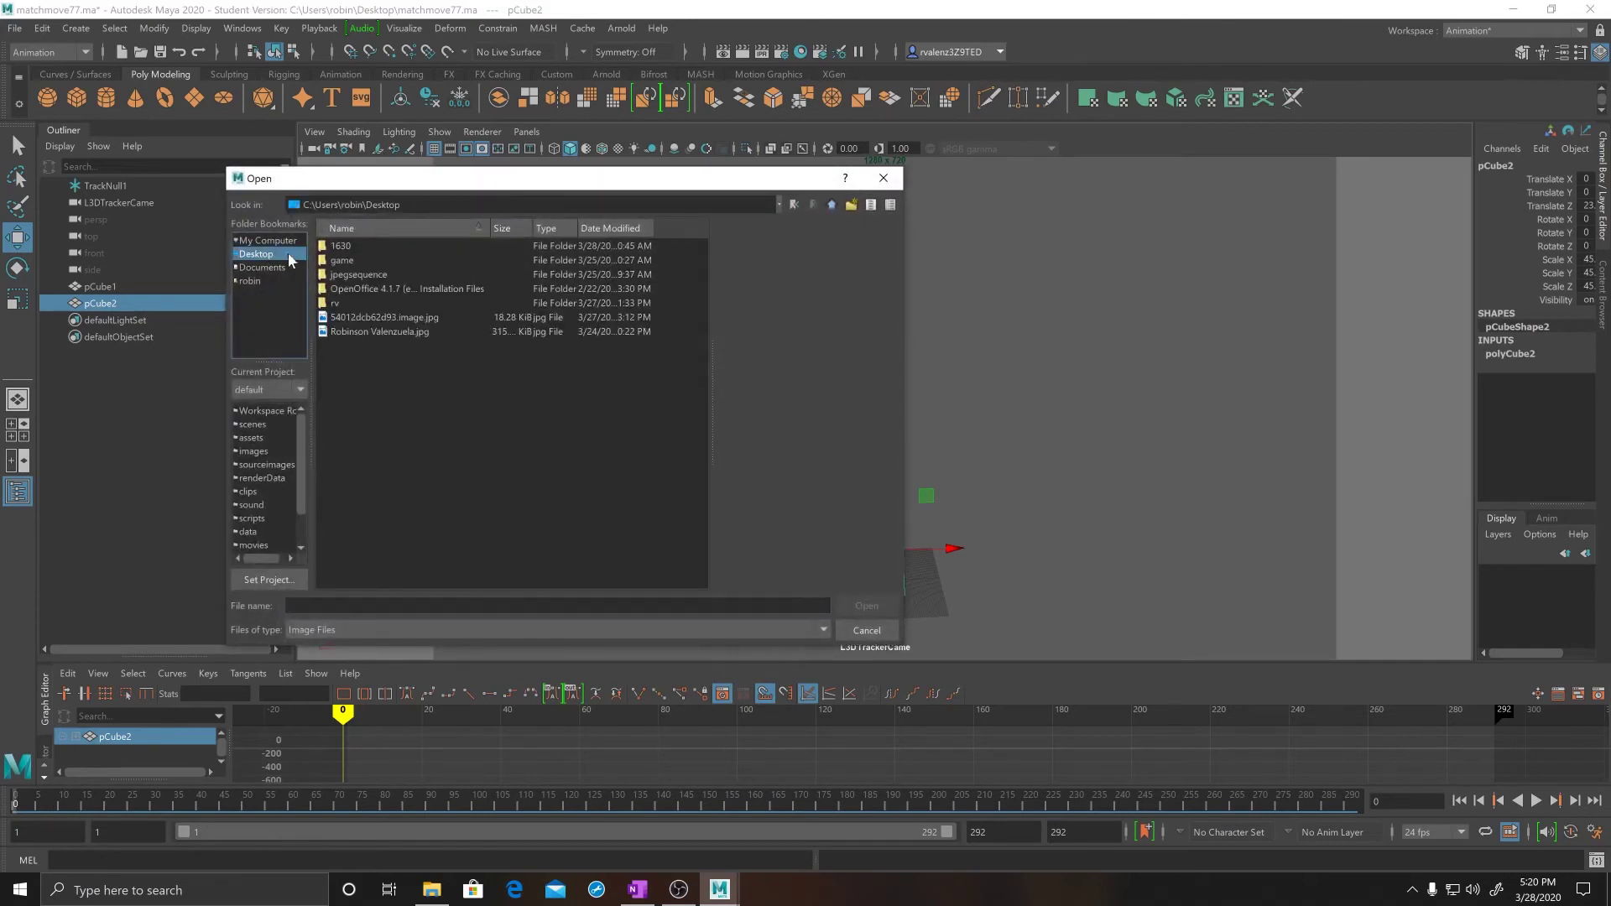
double_click(350, 274)
click(365, 250)
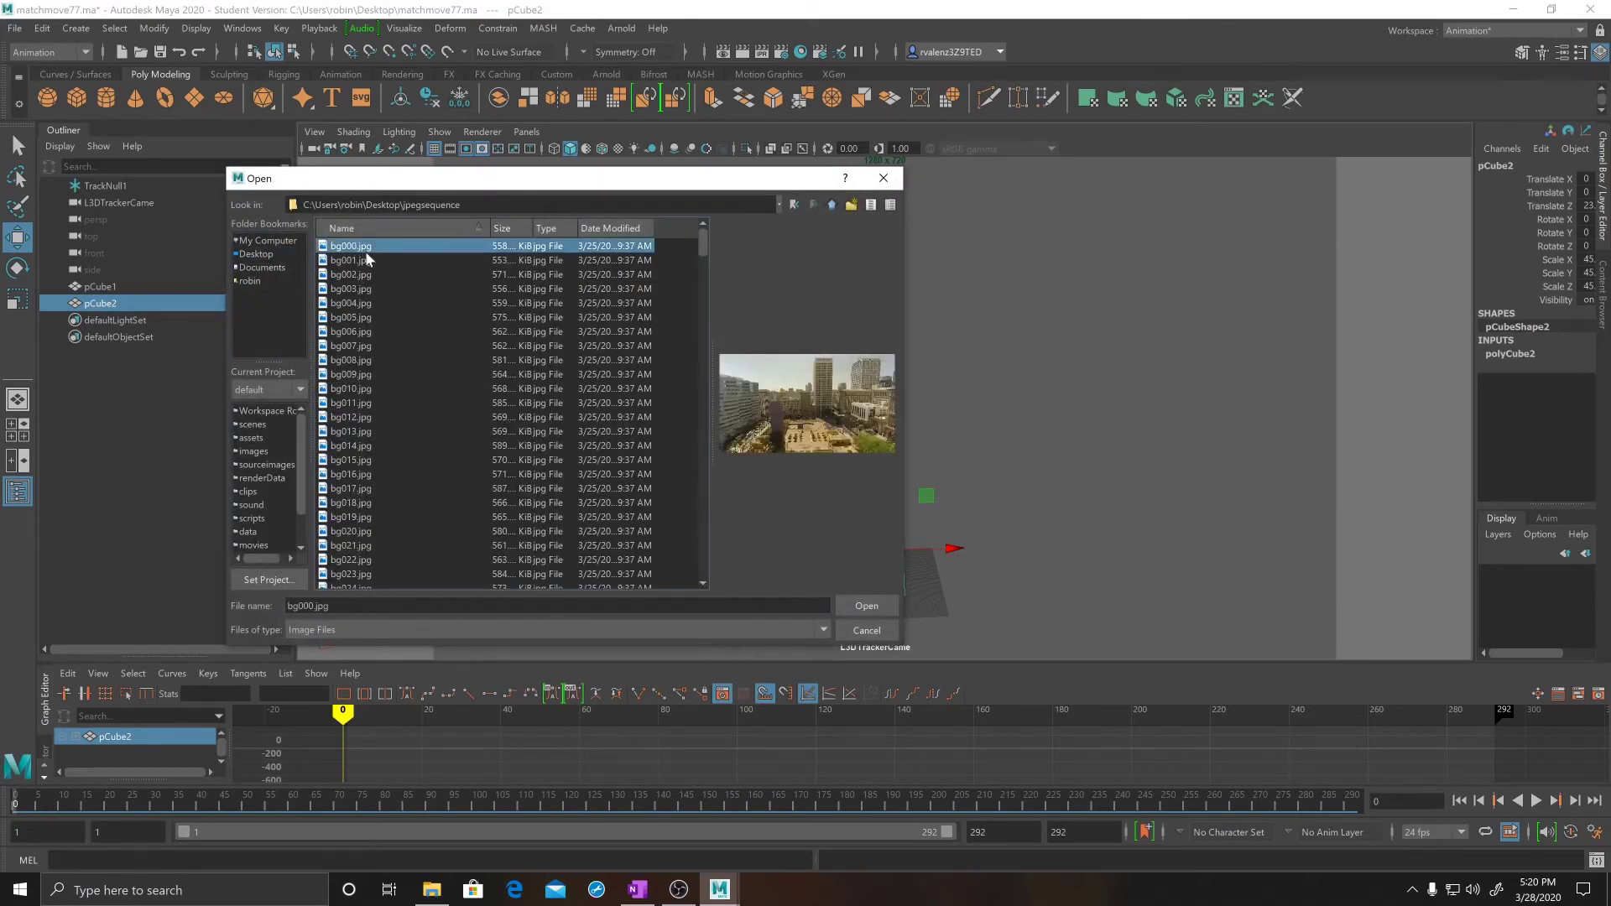
click(867, 606)
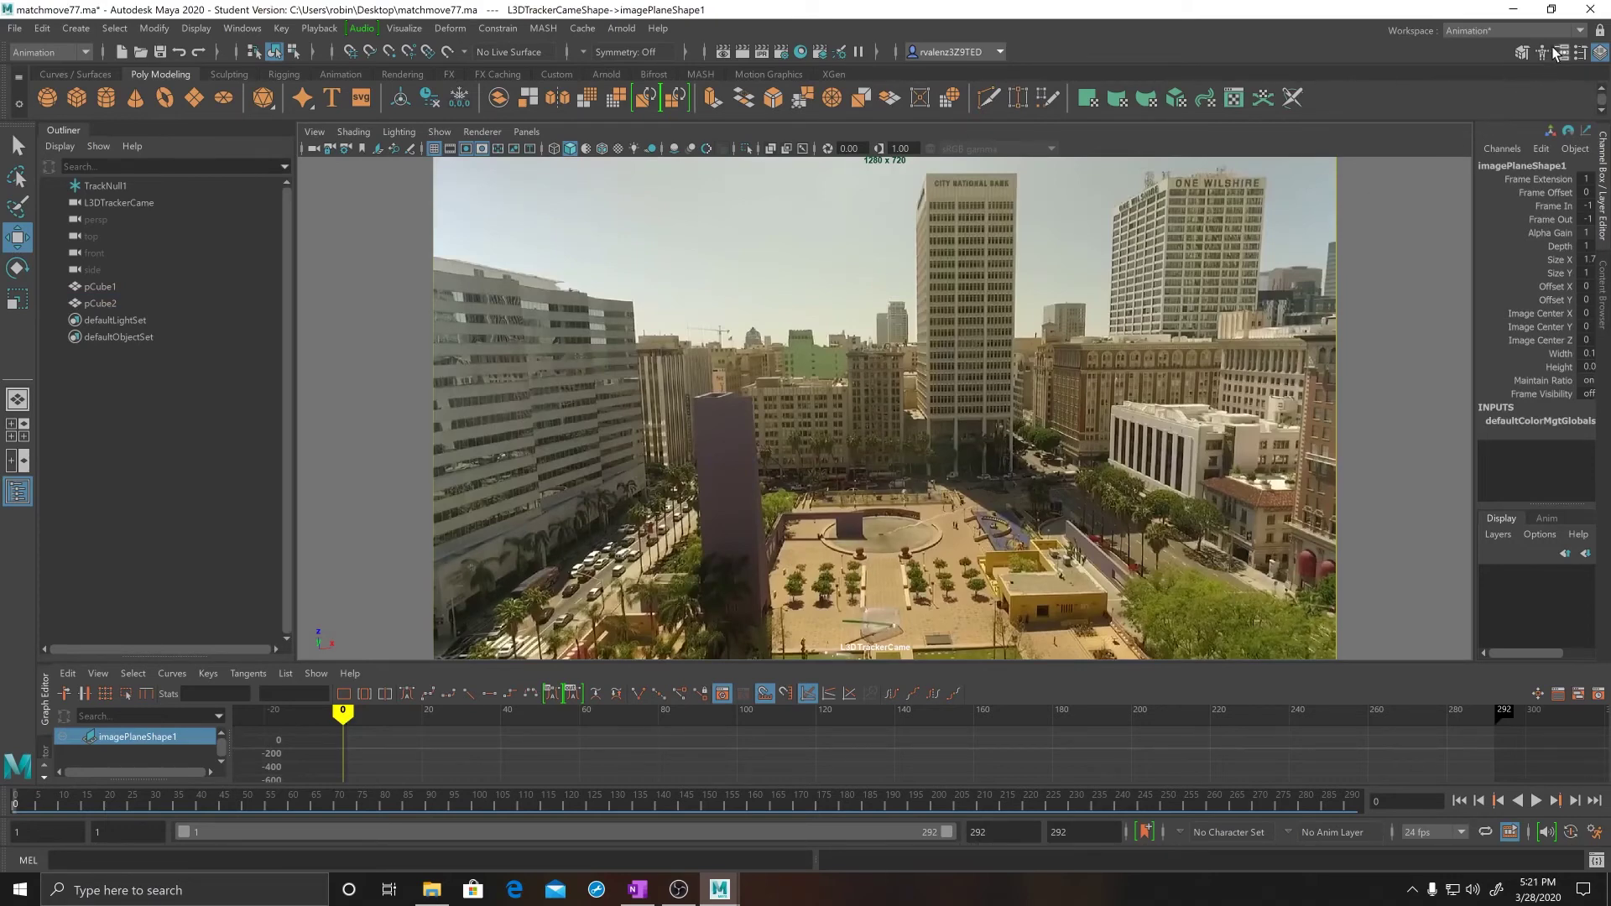
Enable Use Image Sequence in the attributes of the camera's image plane.
drag(1563, 52, 1378, 183)
click(1565, 54)
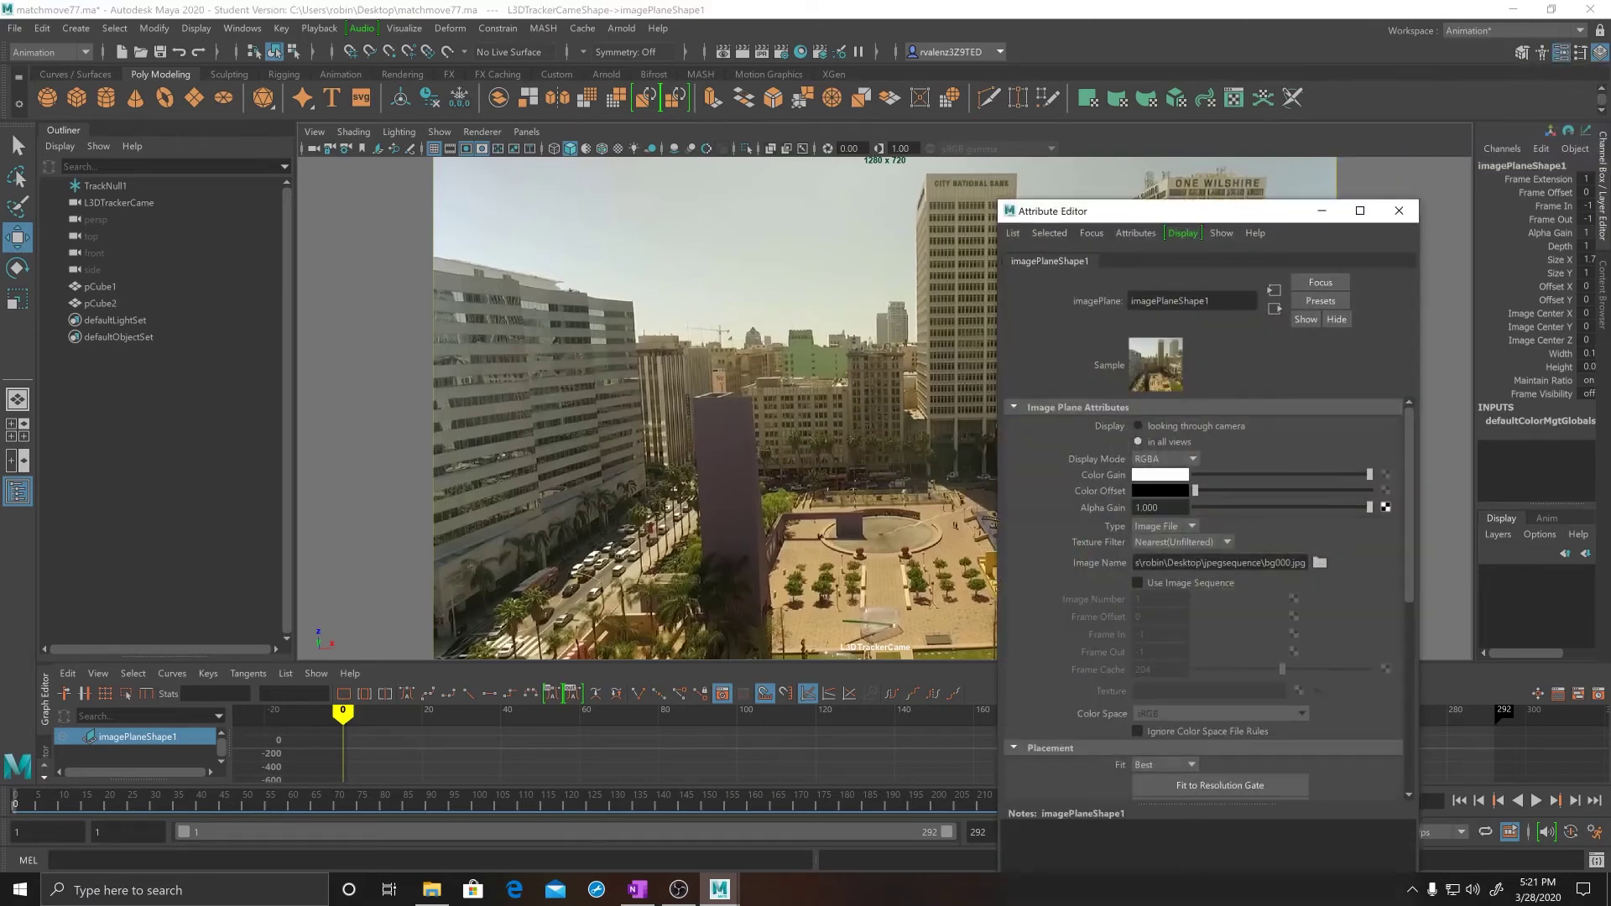
click(1138, 583)
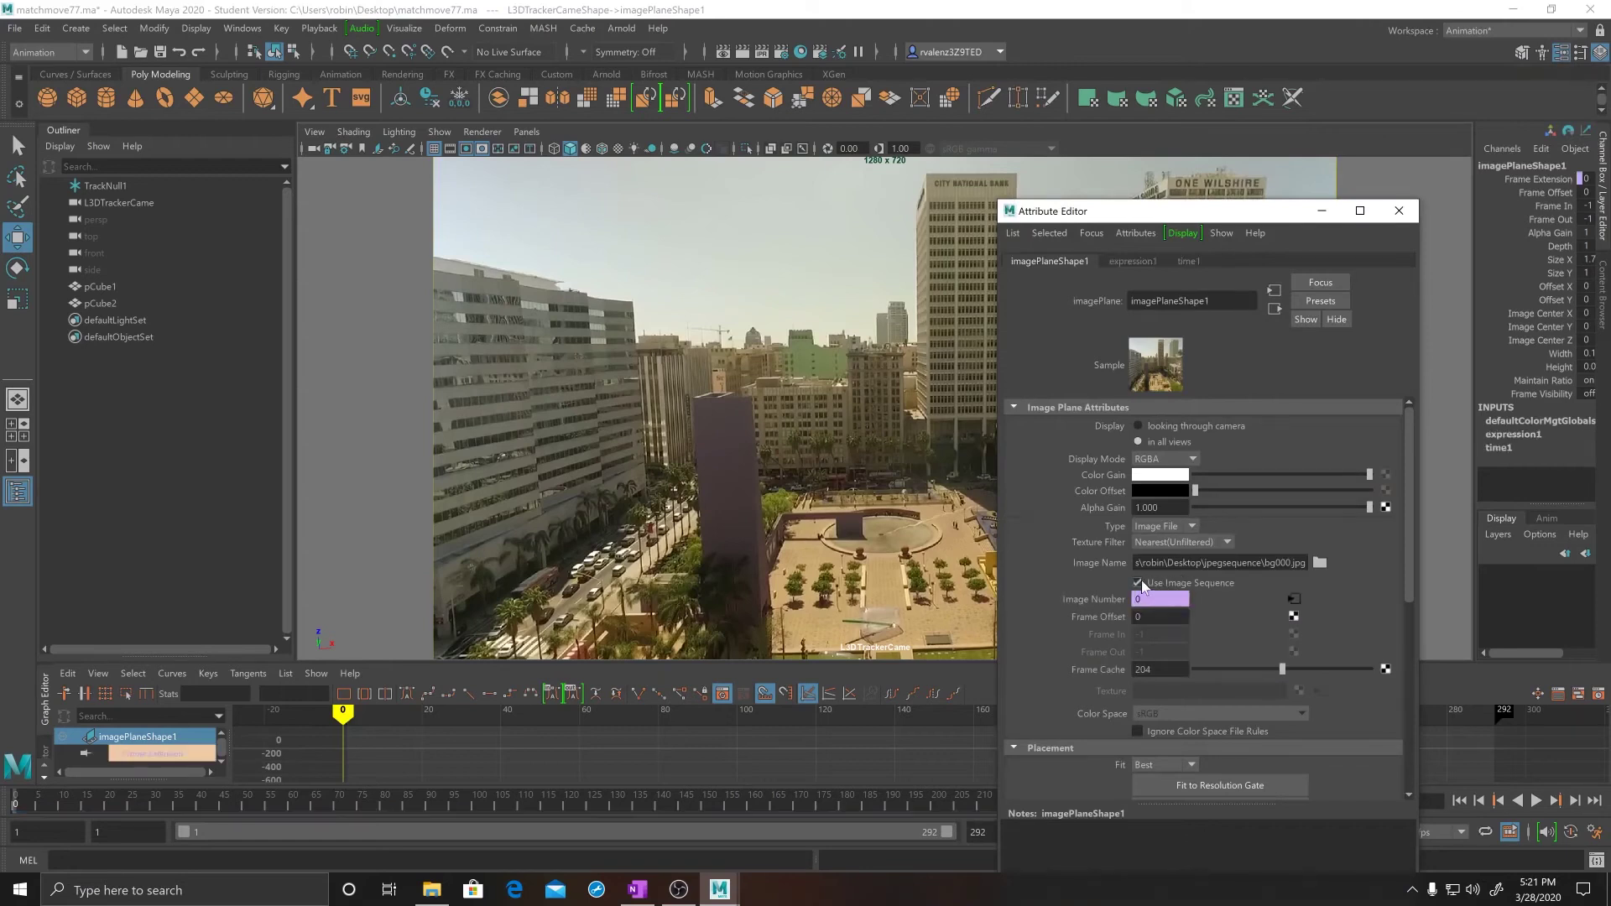
Set the image plane's placement depth to 100 and close its attributes.
scroll(1218, 589, down, 7)
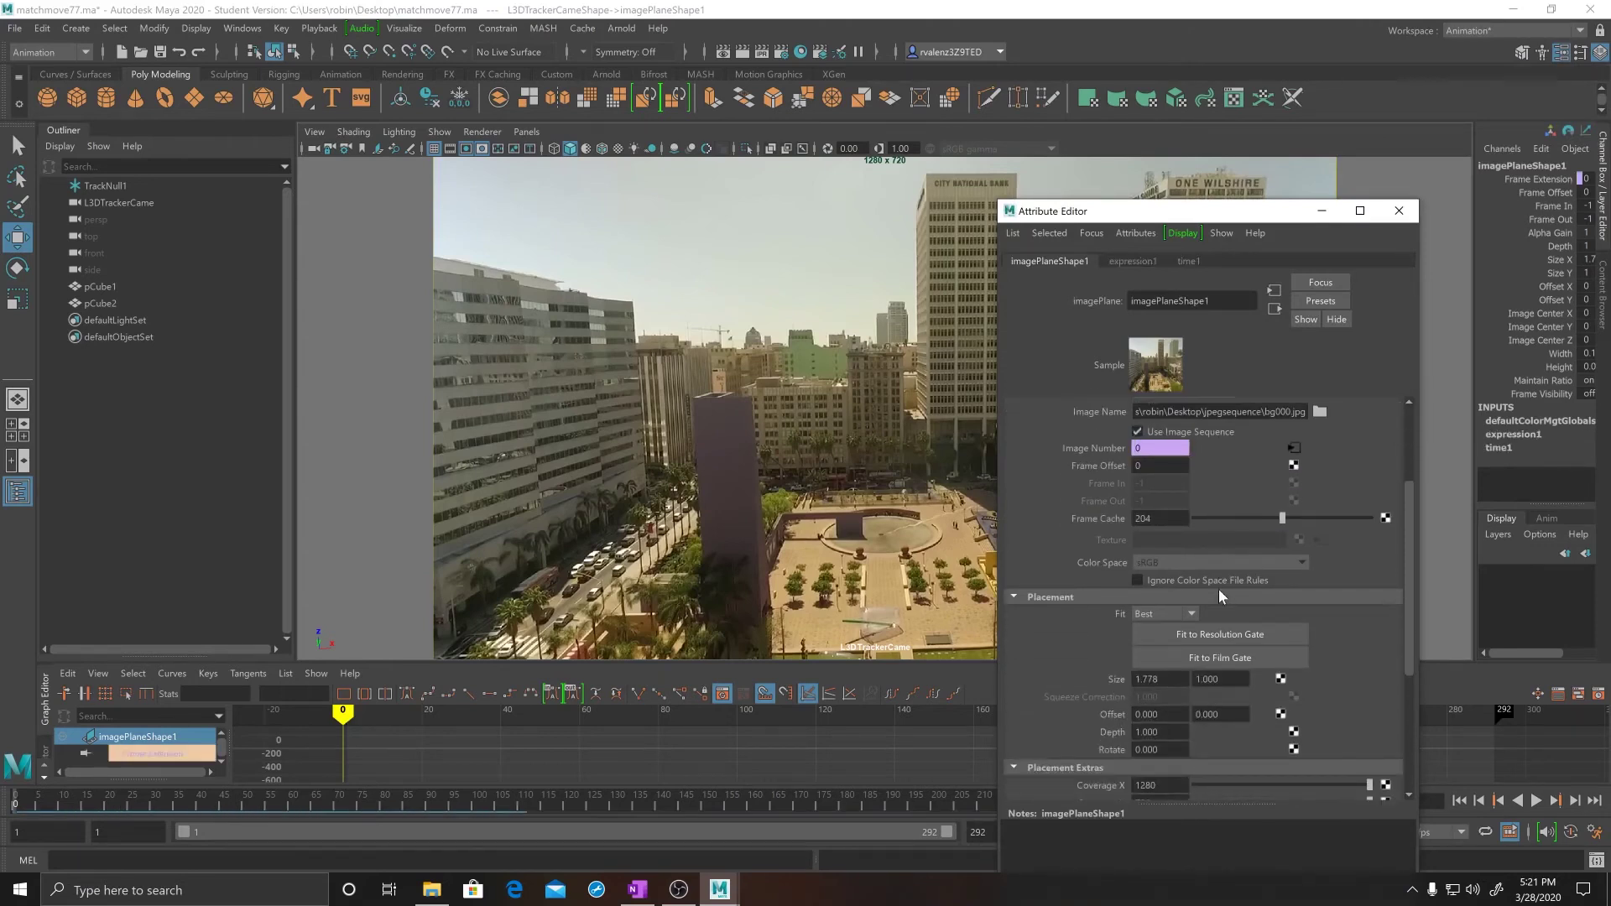
scroll(1219, 594, down, 1)
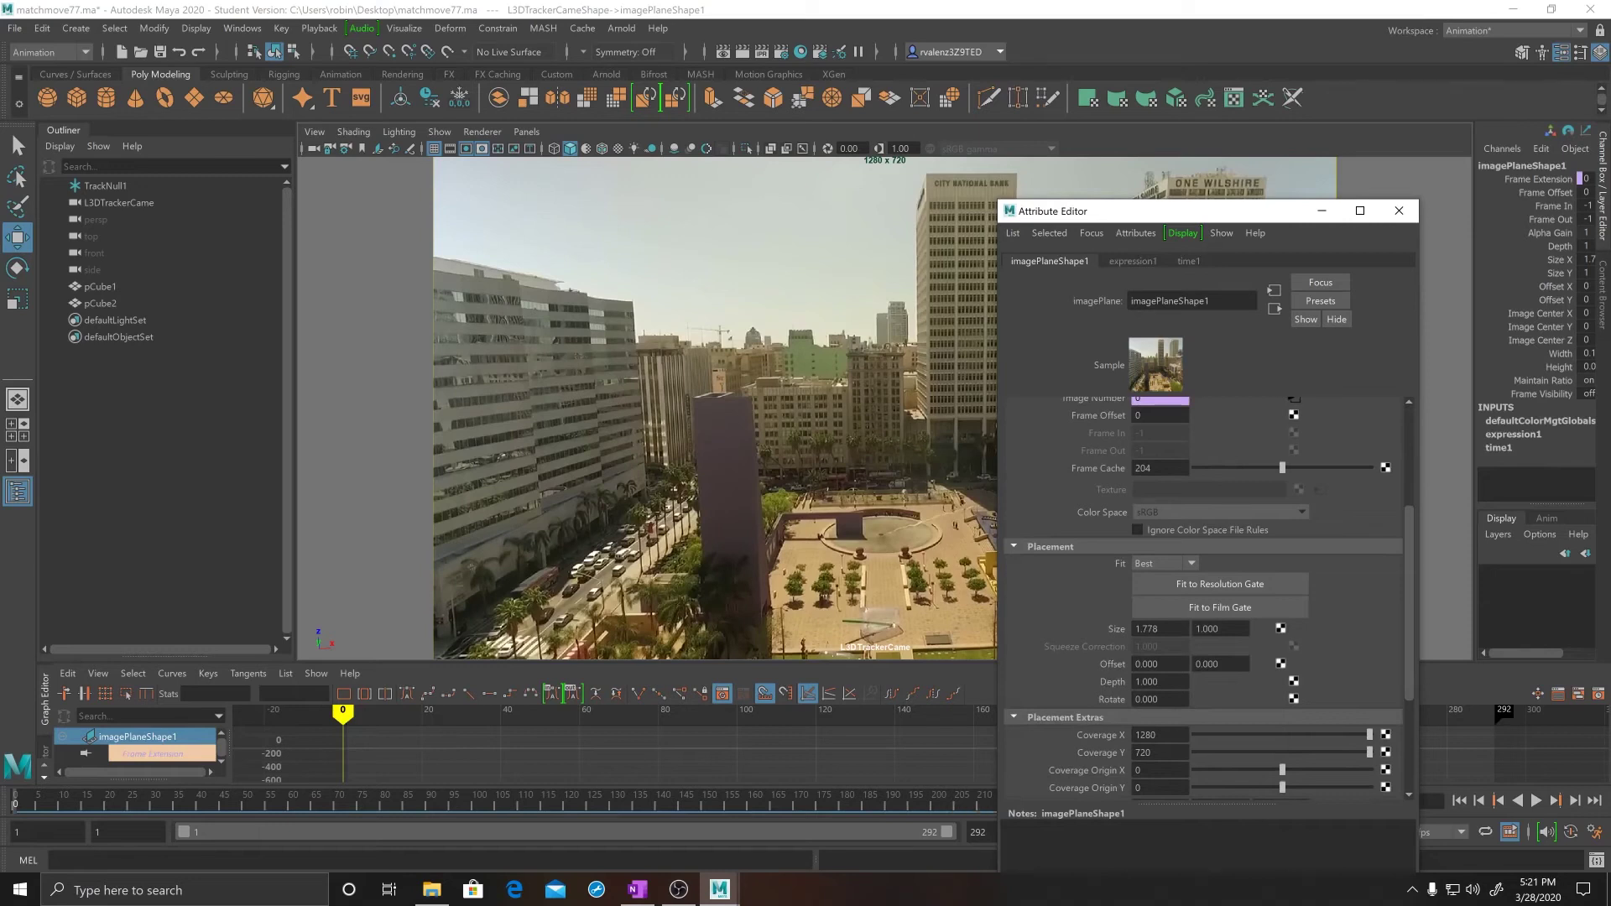
click(1160, 682)
text(100)
key(Return)
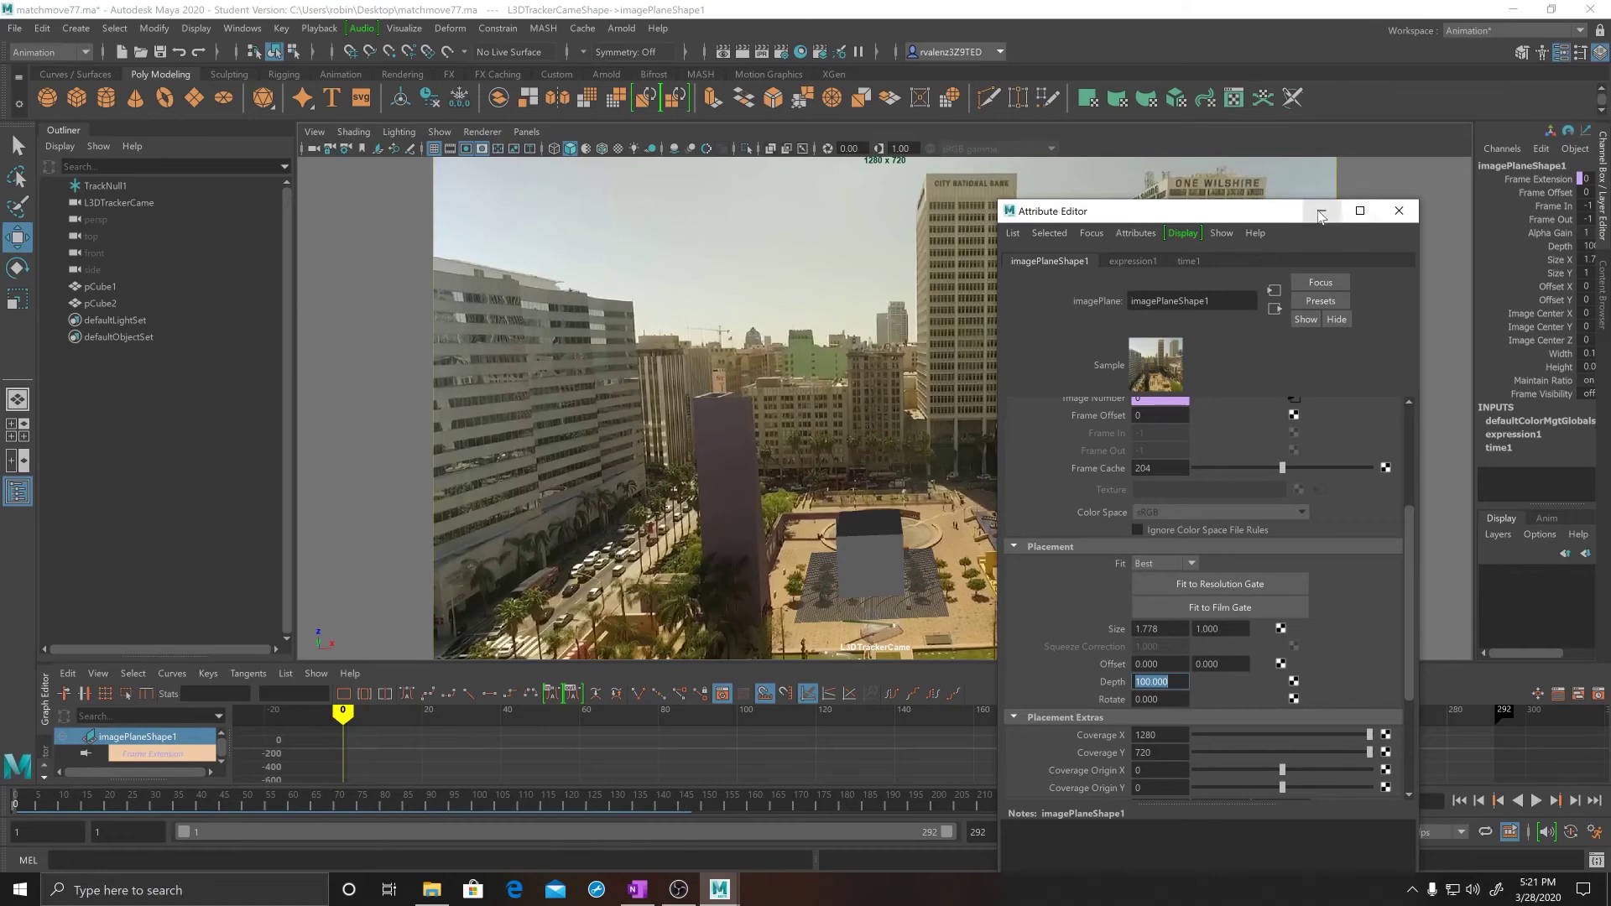
click(1399, 211)
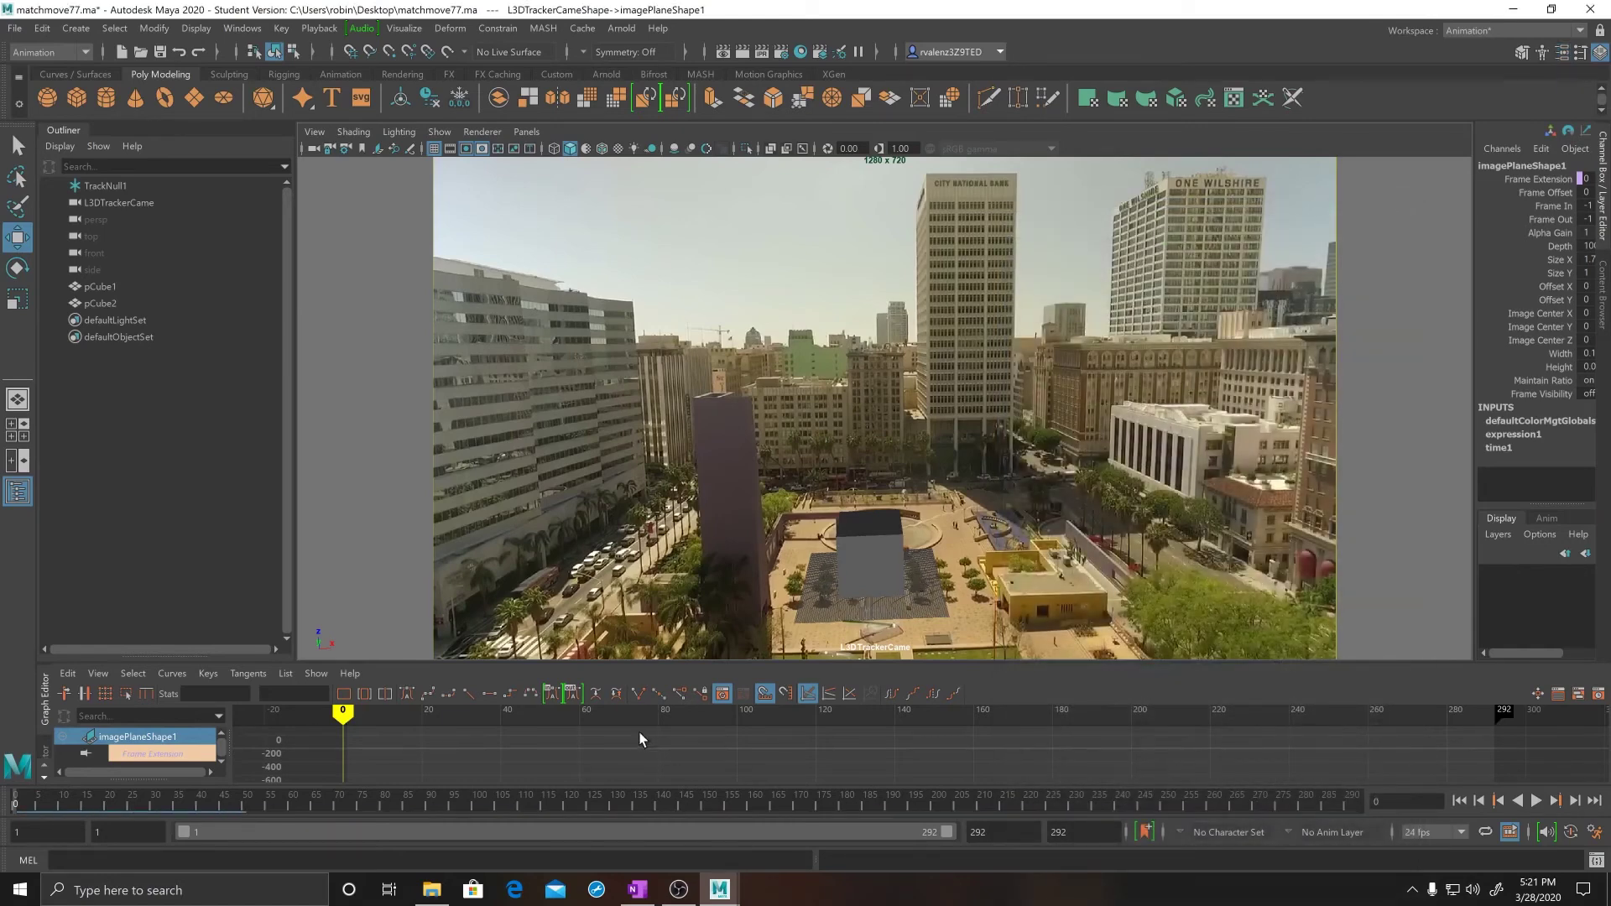
Scrub the timeline from frame 0 to frame 44 to compare the cube with the background footage.
mouse_move(345, 719)
mouse_down()
mouse_move(879, 779)
mouse_move(1090, 782)
mouse_move(343, 794)
mouse_up()
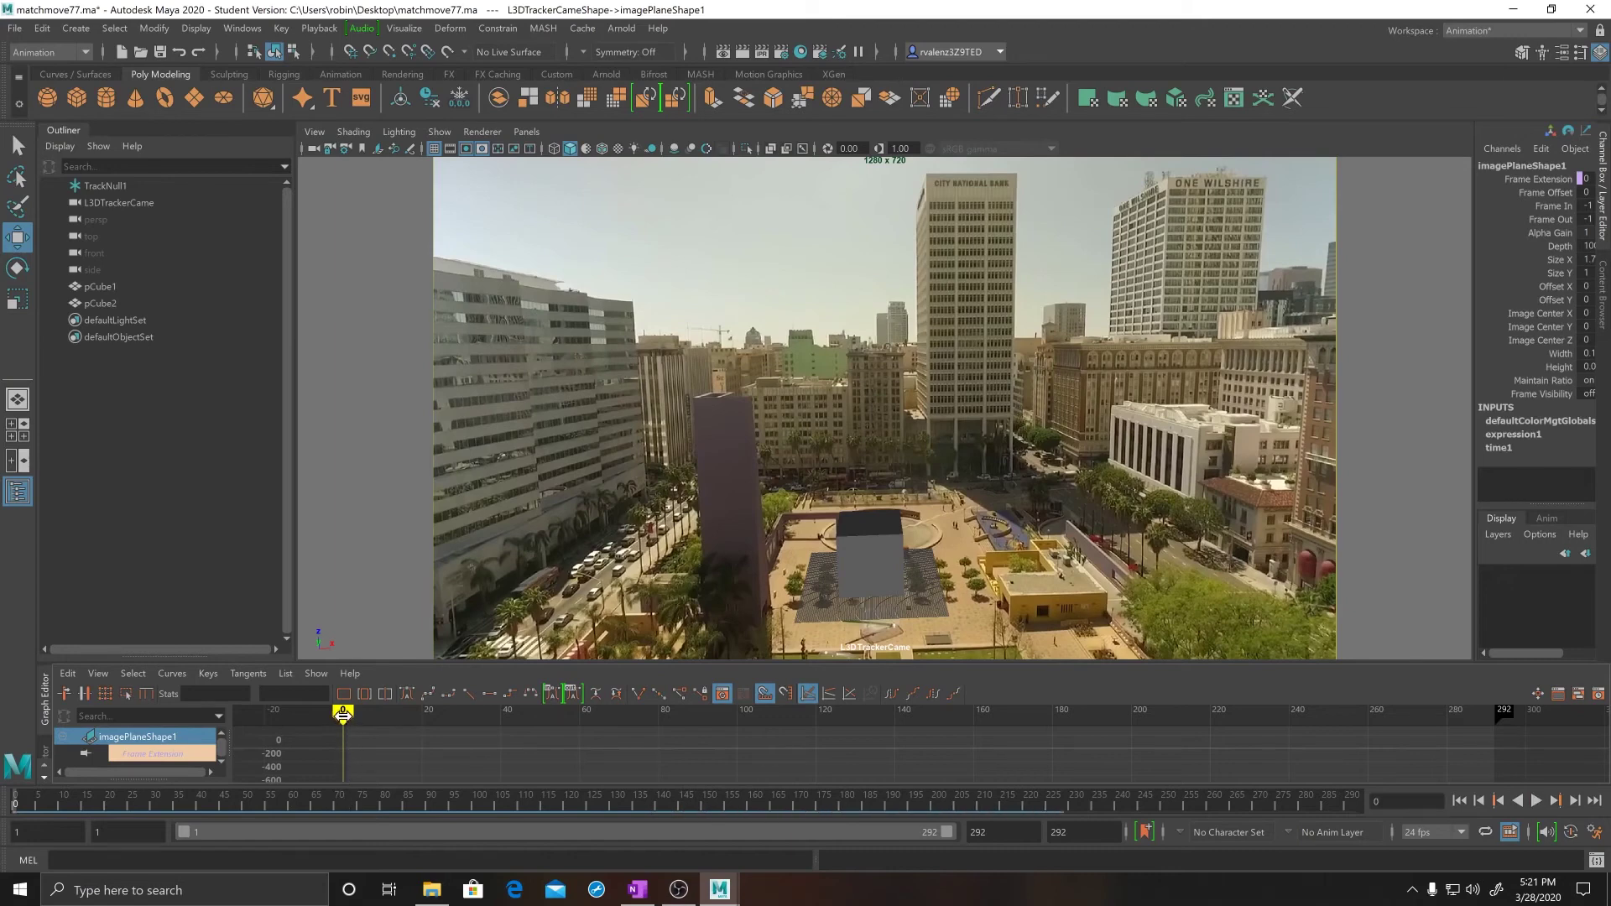
mouse_move(343, 713)
mouse_down()
mouse_move(543, 714)
mouse_move(346, 732)
mouse_up()
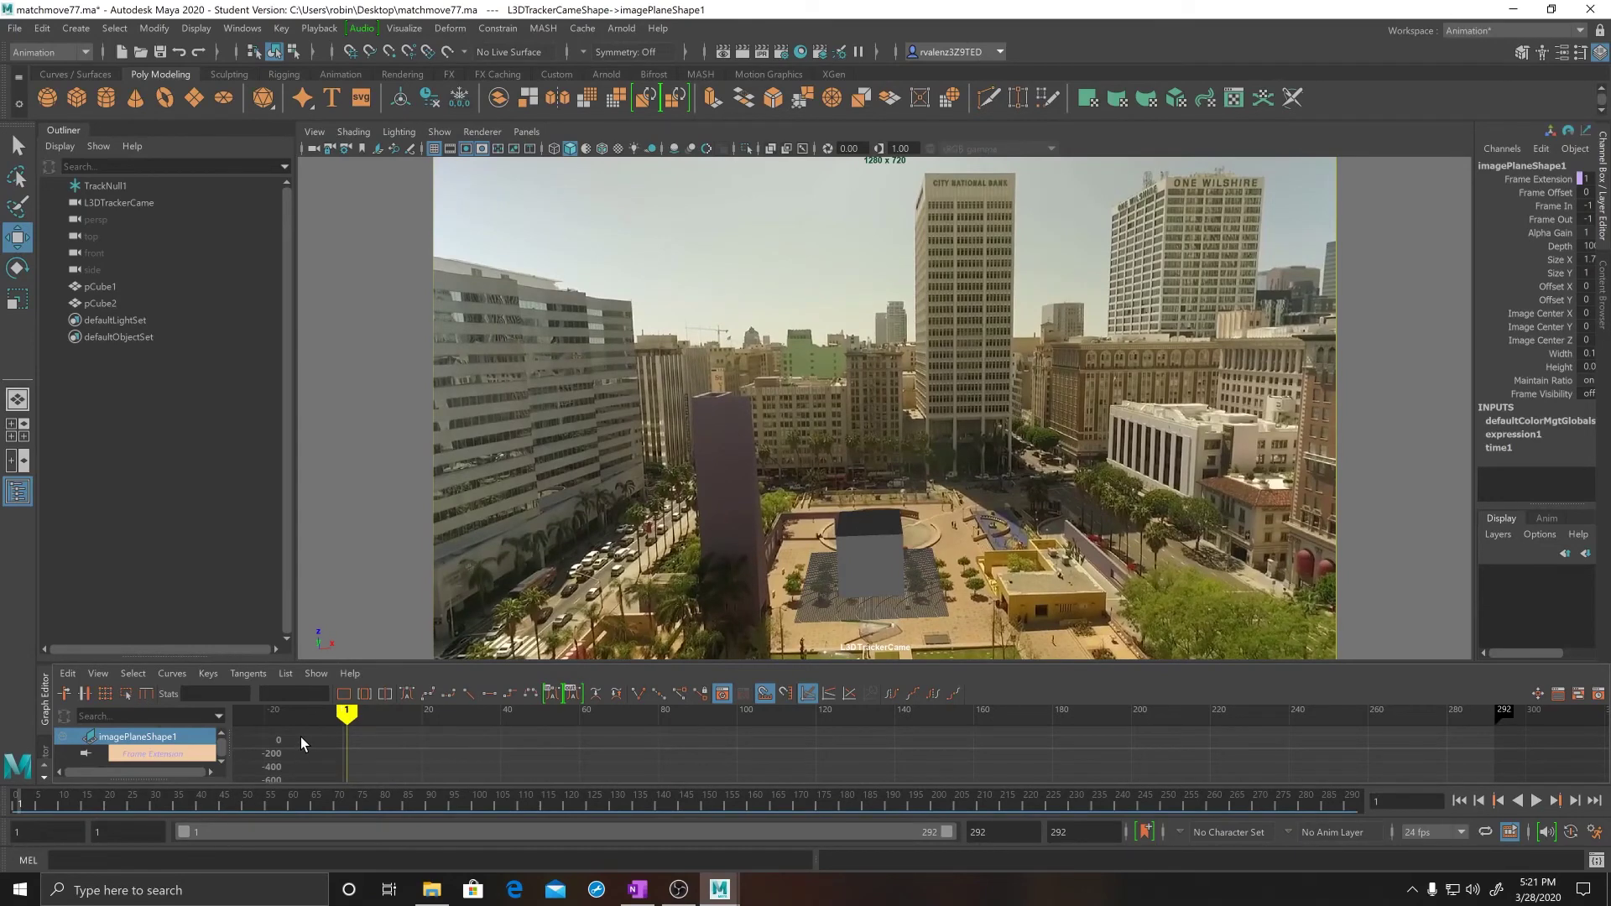
mouse_move(347, 715)
mouse_down()
mouse_move(540, 723)
mouse_move(451, 744)
mouse_move(658, 747)
mouse_move(967, 818)
mouse_move(492, 848)
mouse_move(562, 849)
mouse_move(517, 850)
mouse_up()
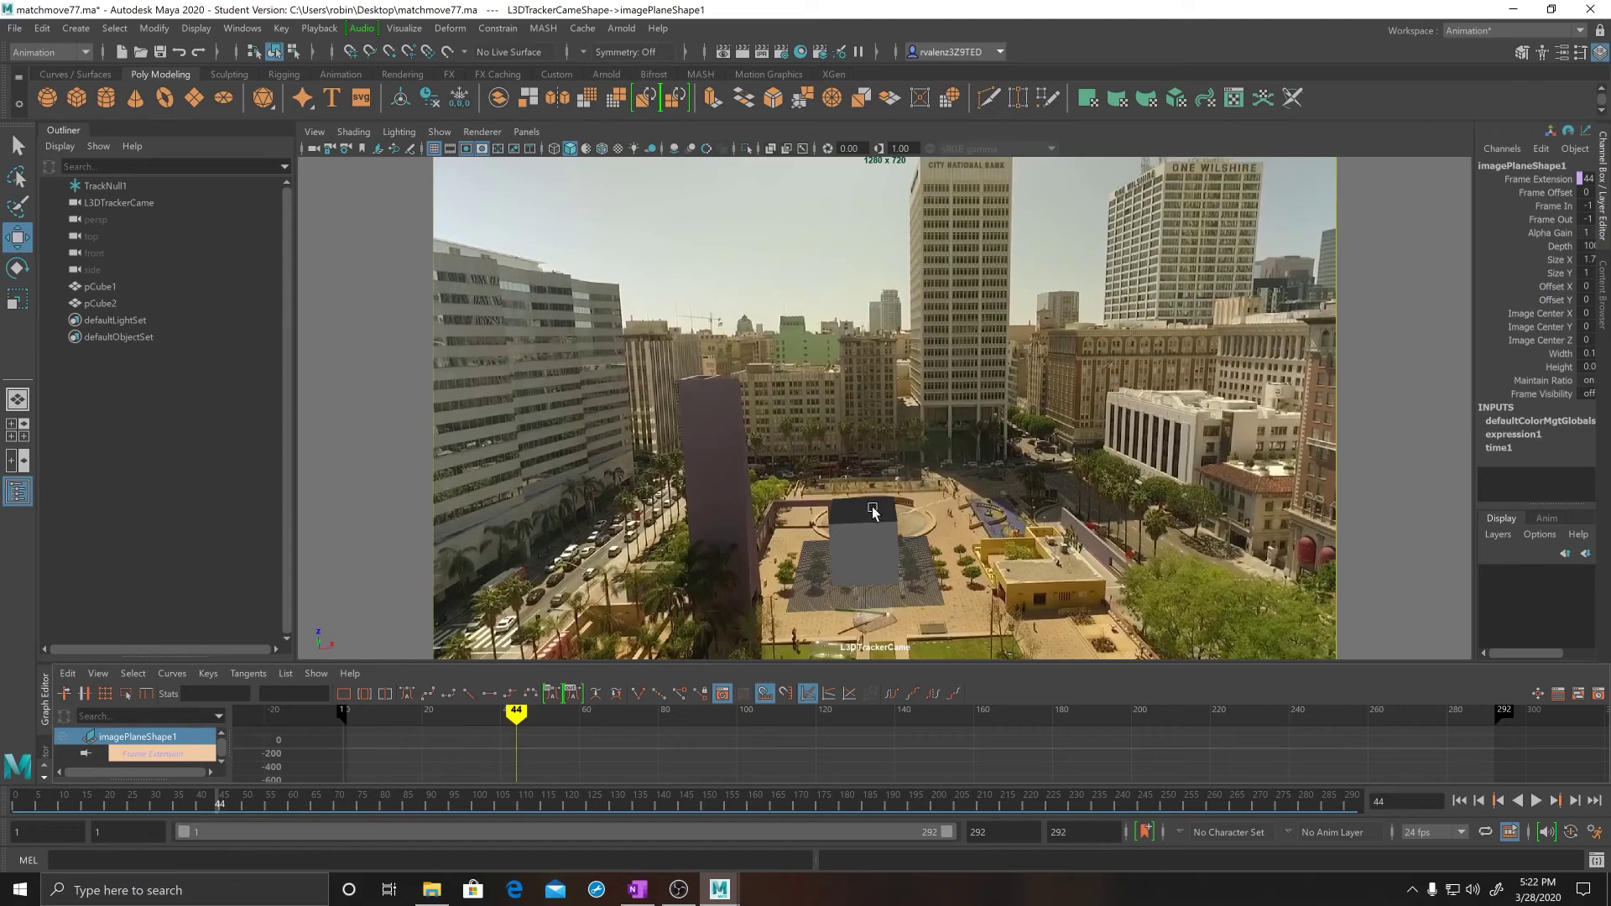
Set the image plane's frame offset to -1 and minimize its attributes window.
click(458, 285)
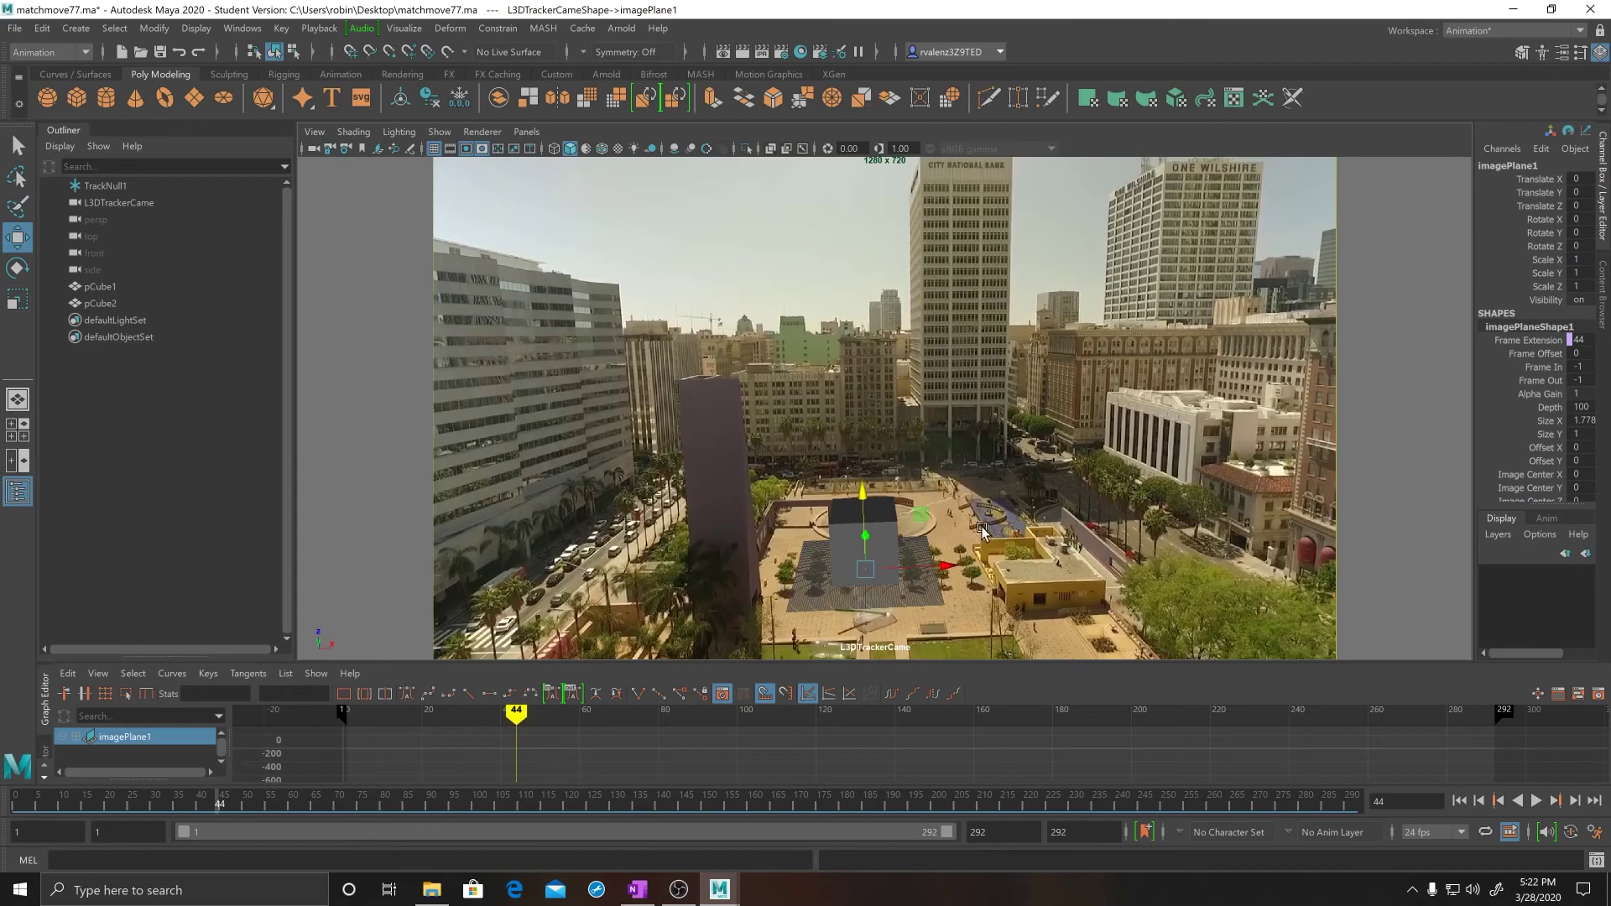
click(1561, 54)
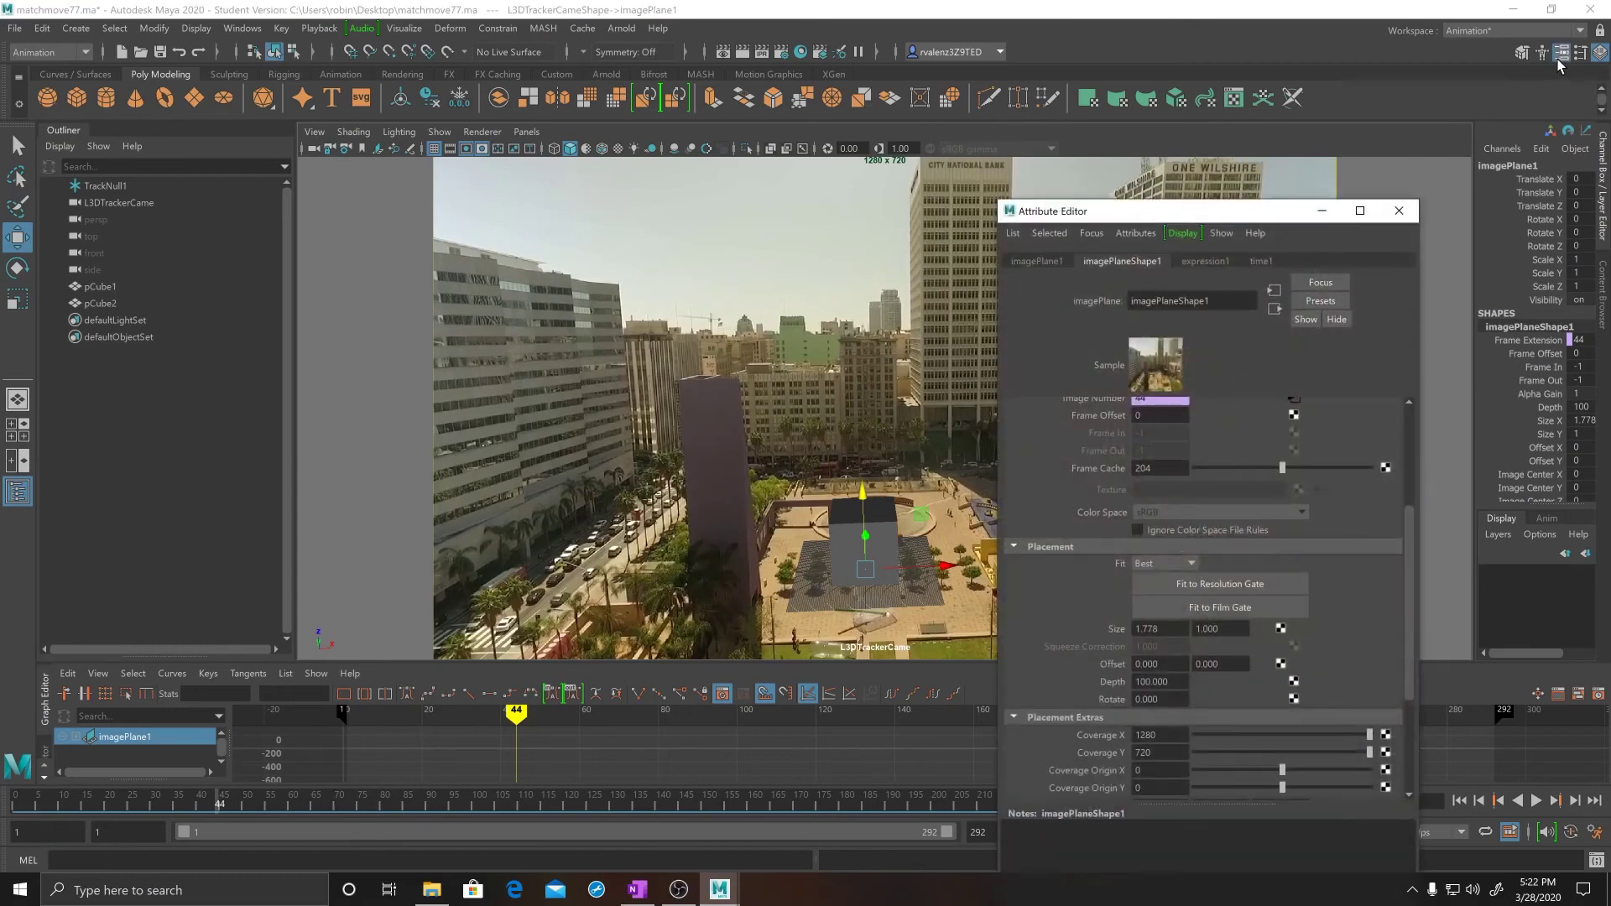
scroll(1229, 445, up, 5)
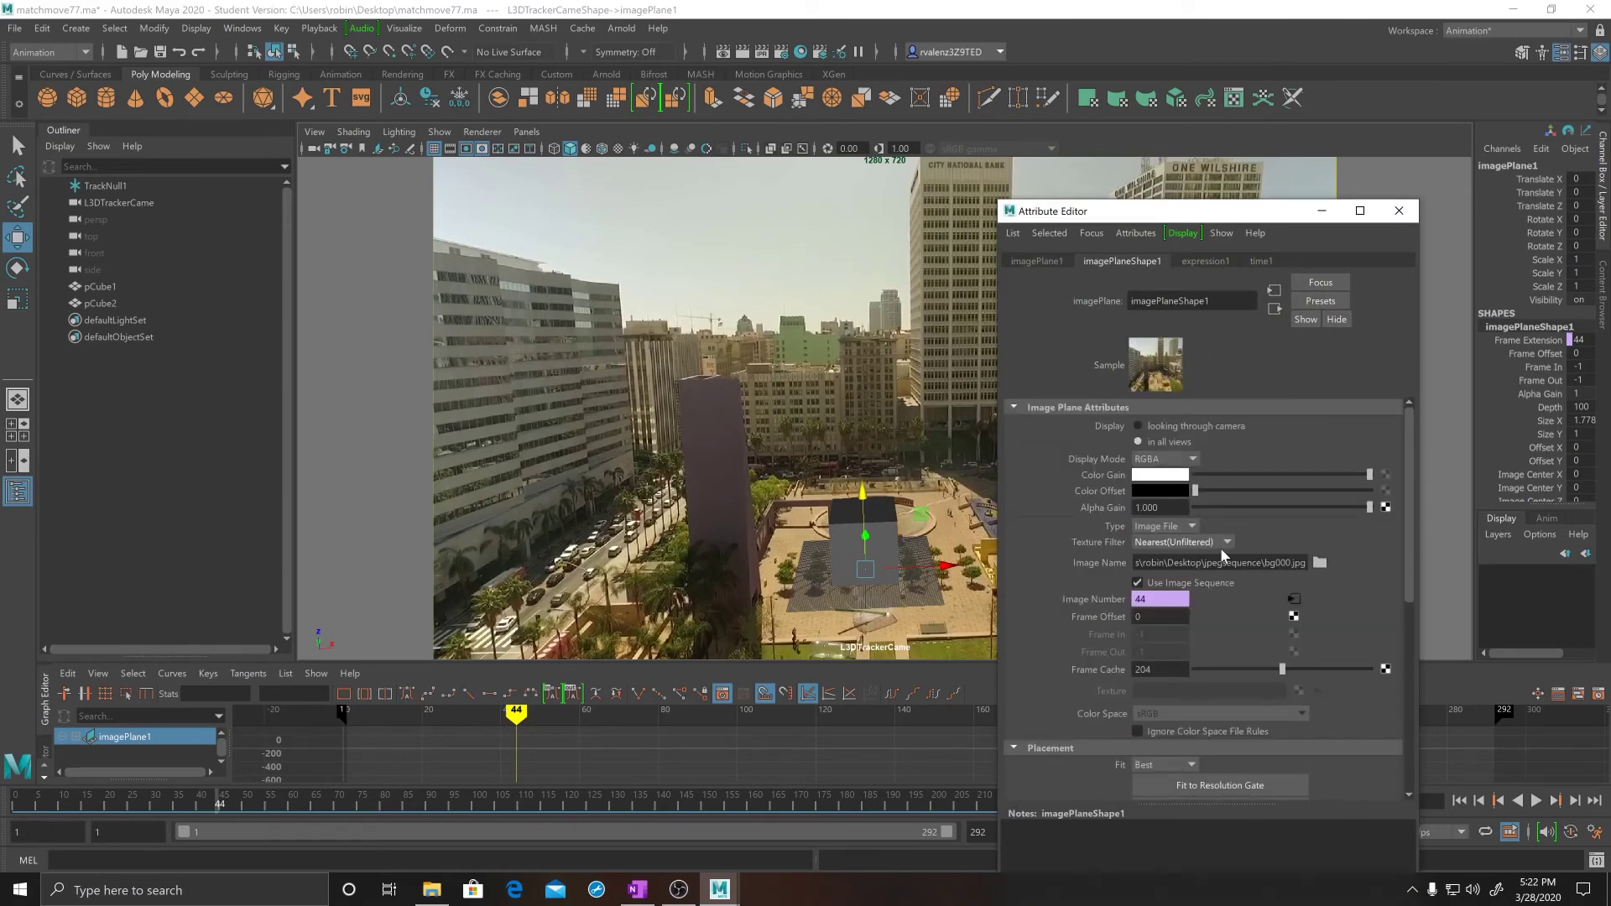
click(1159, 617)
text(-1)
key(Return)
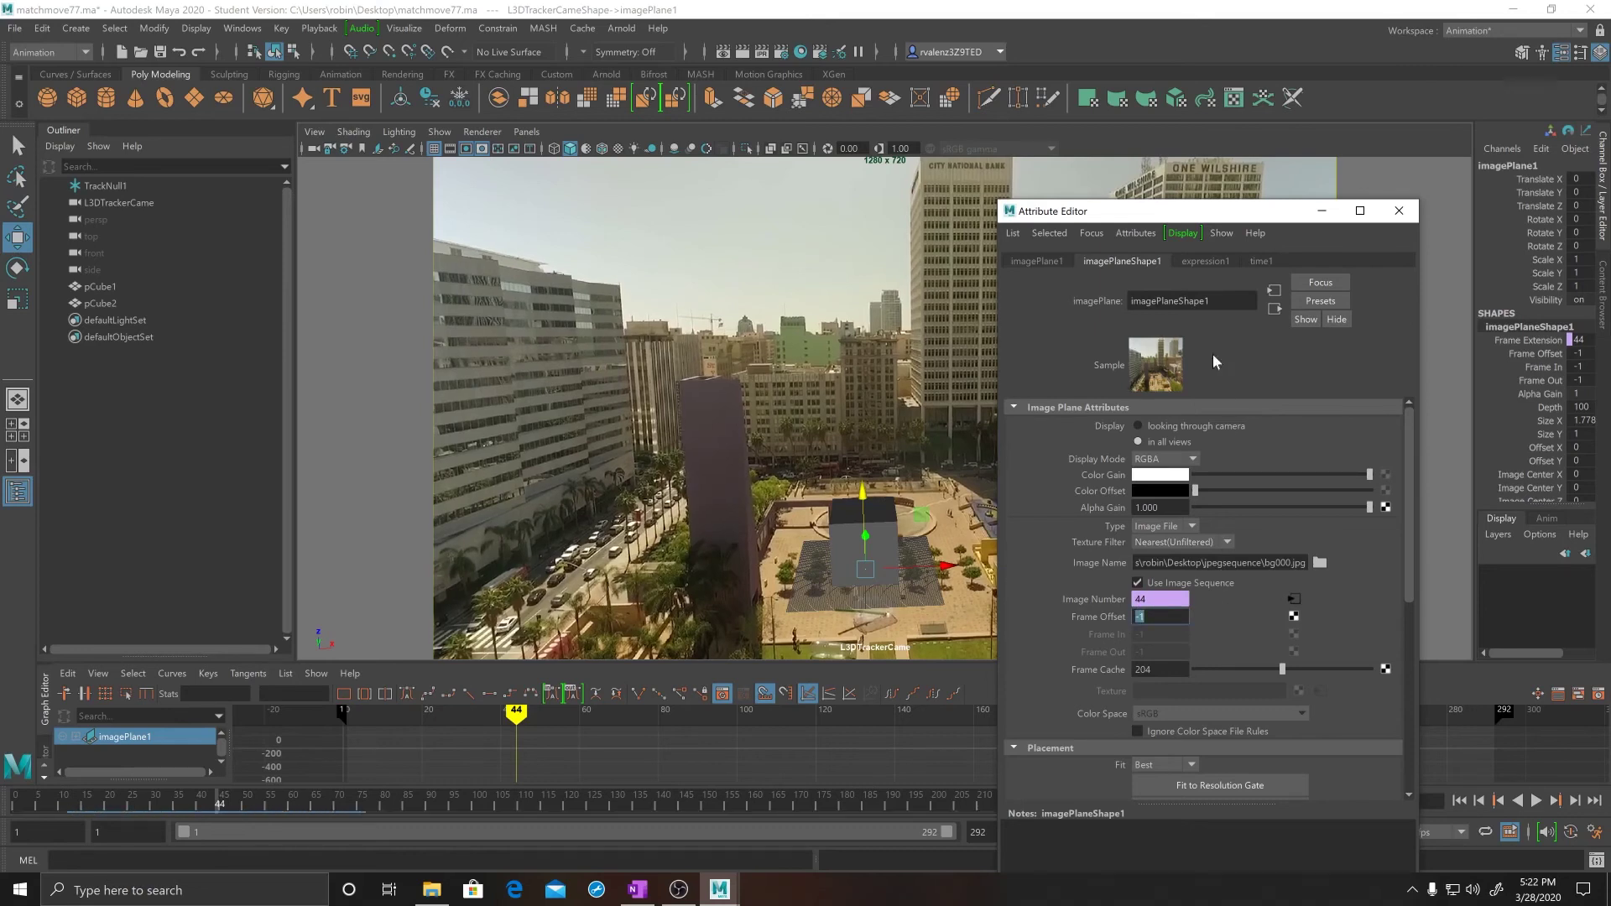
drag(1223, 217, 1372, 115)
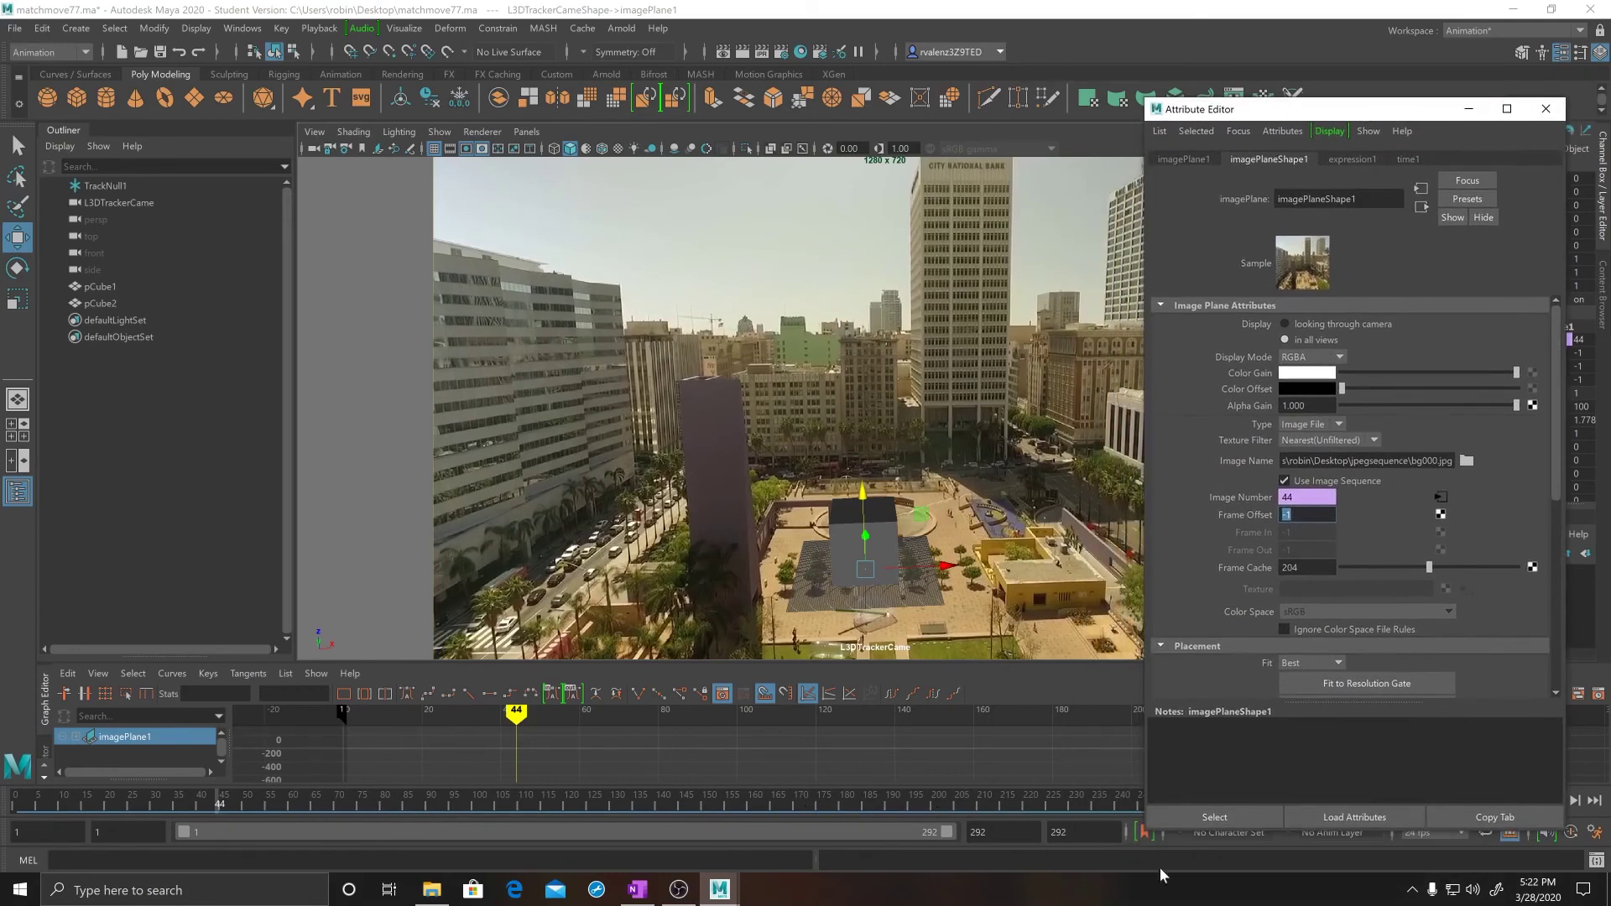
click(1468, 109)
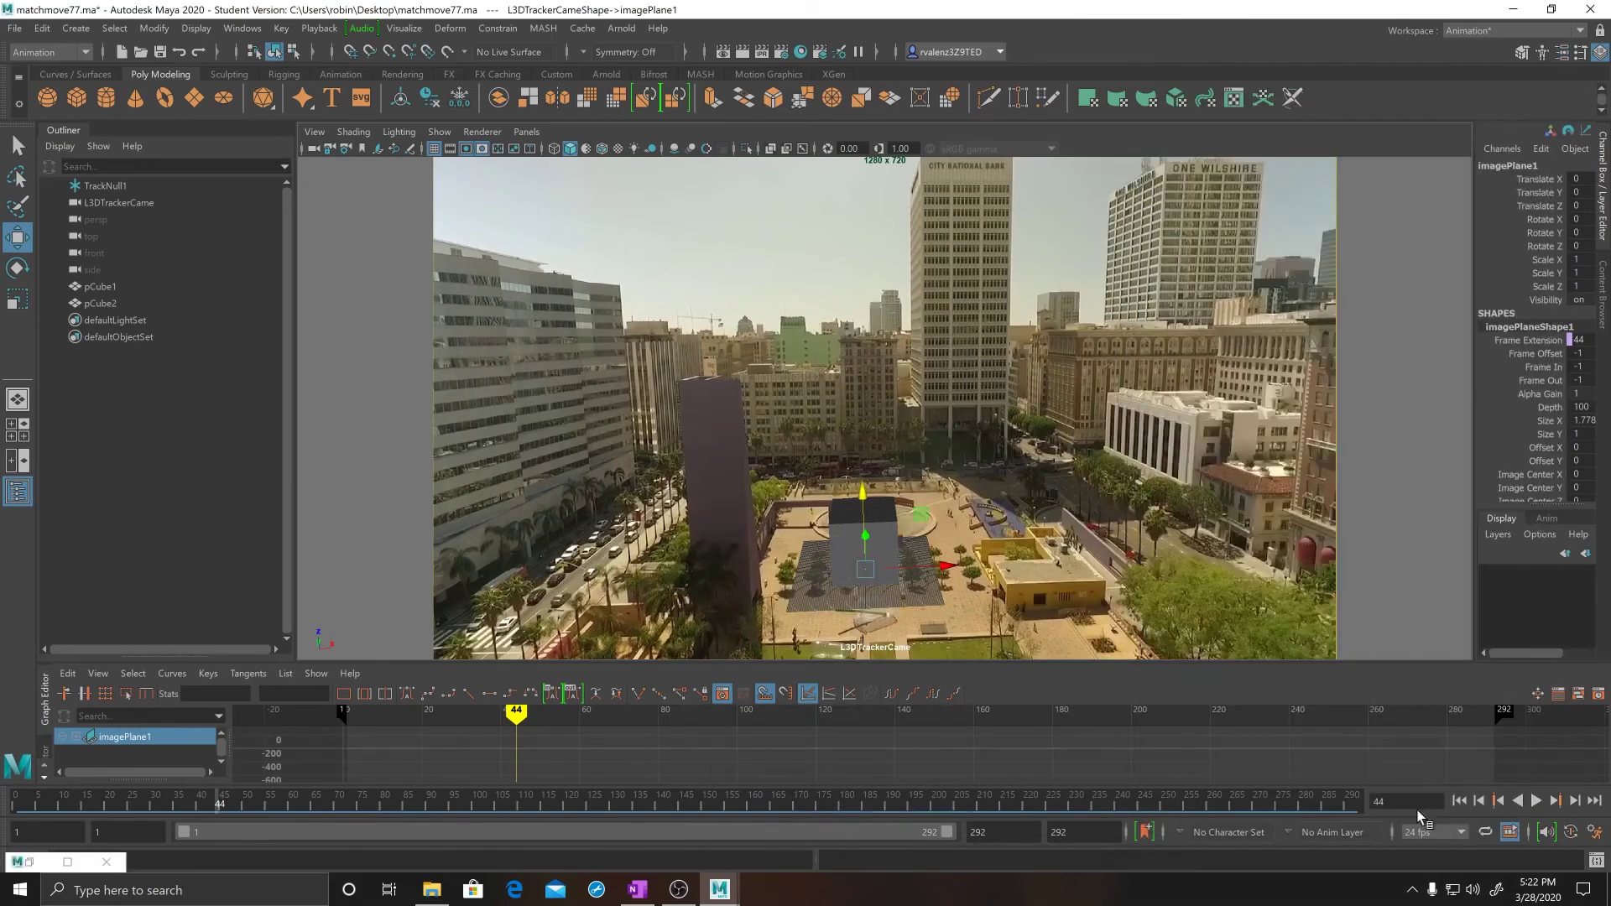
Play the shot from the first frame and scrub between frames 148 and 185 to check the cube against the plaza.
click(1460, 802)
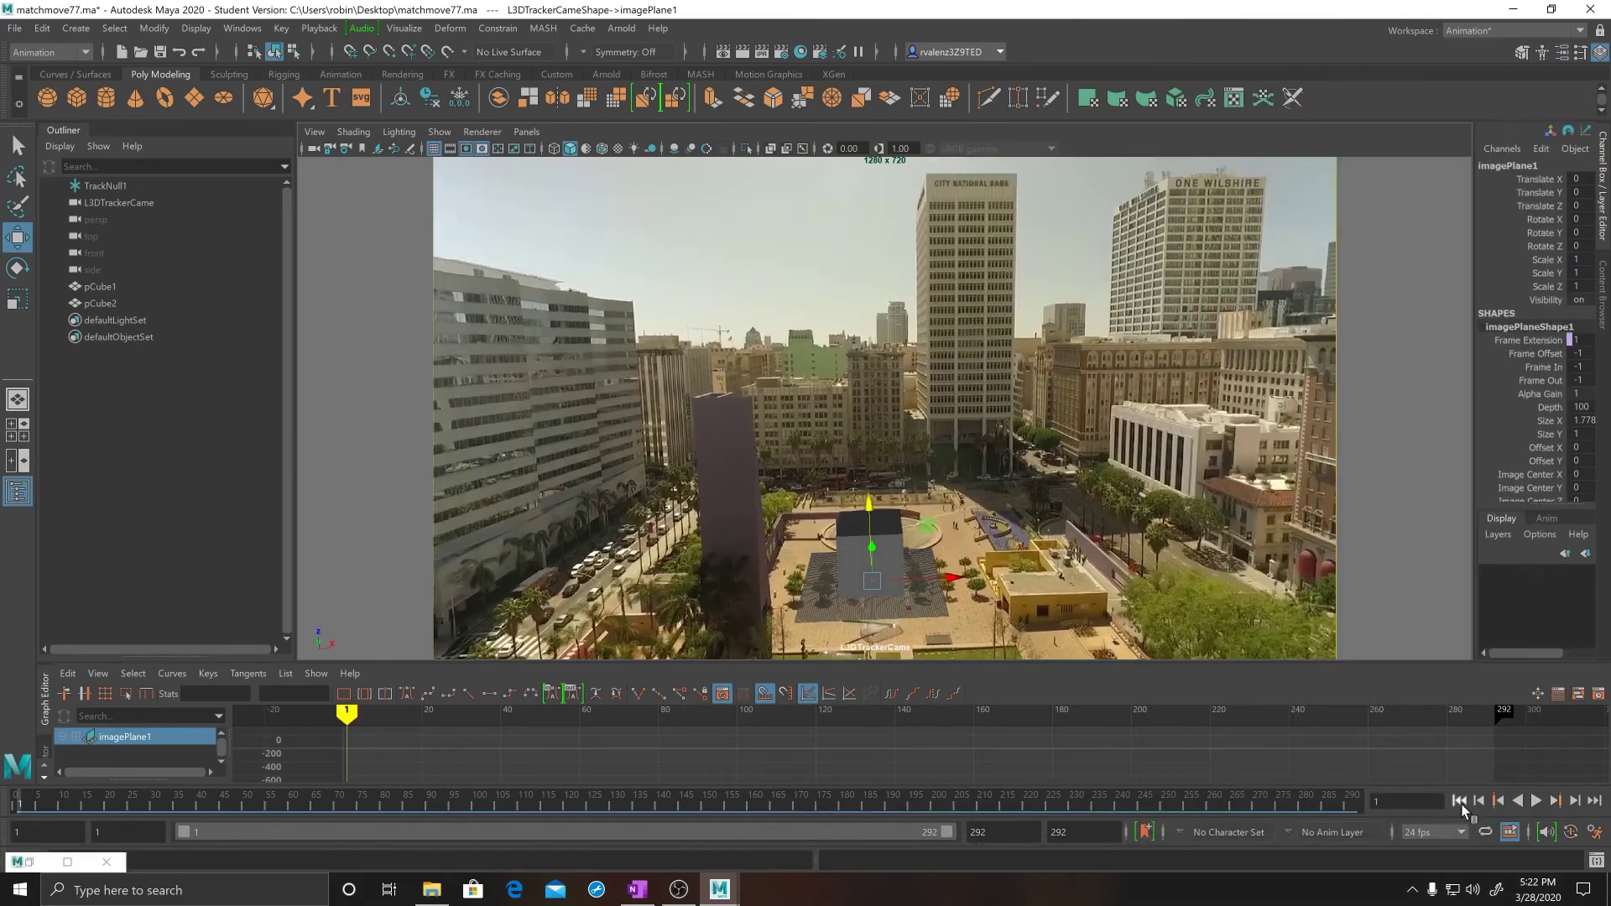
click(1535, 801)
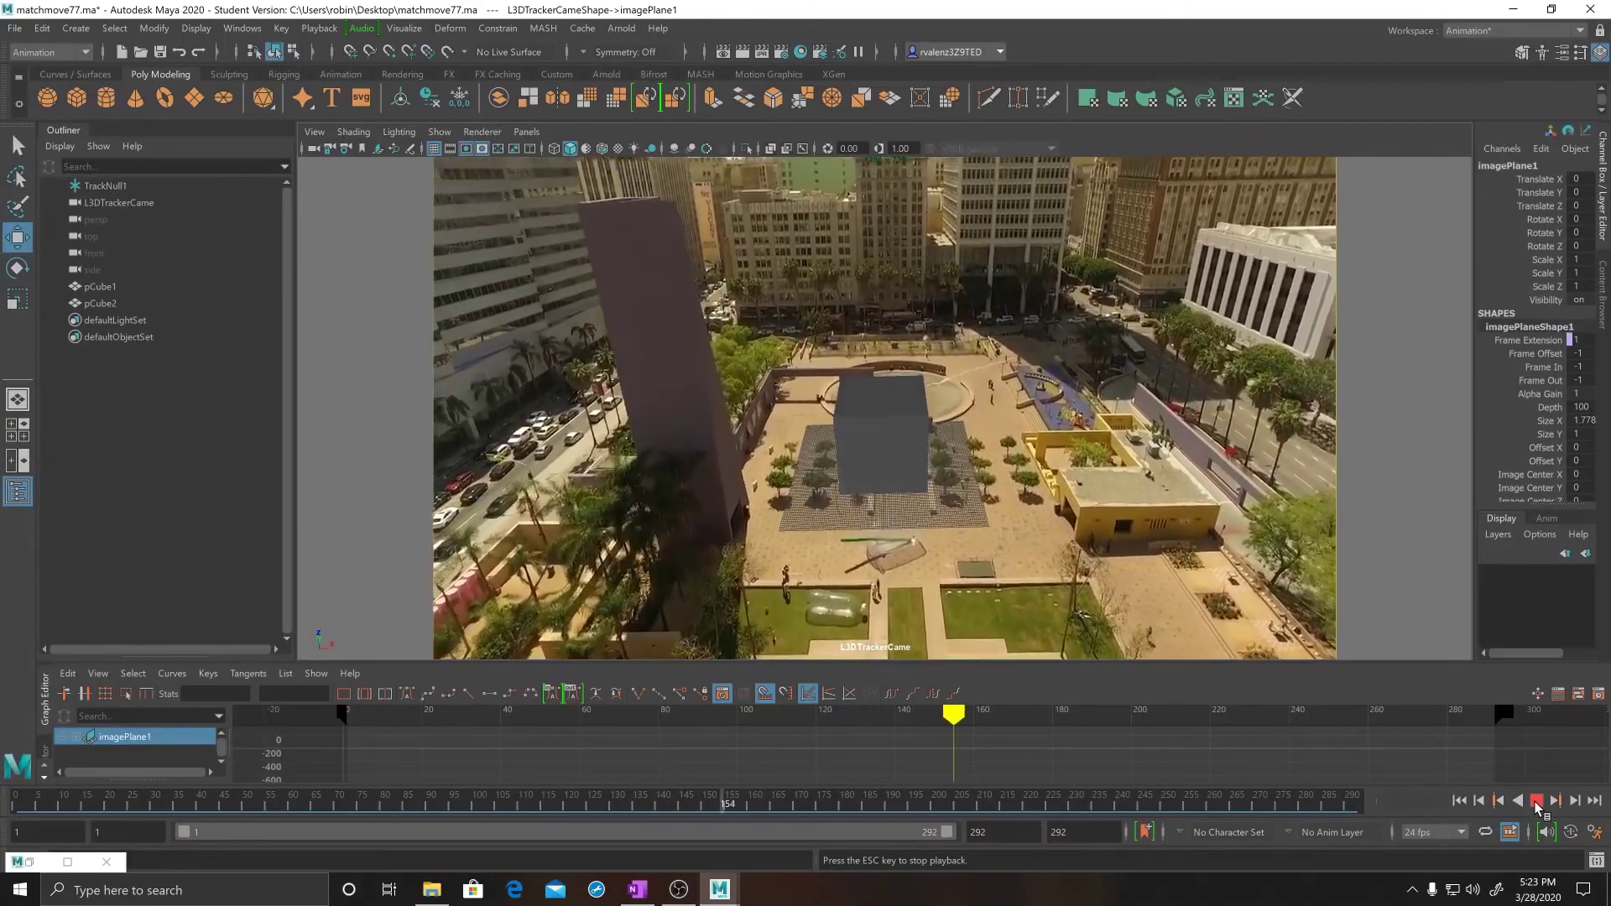
click(1537, 800)
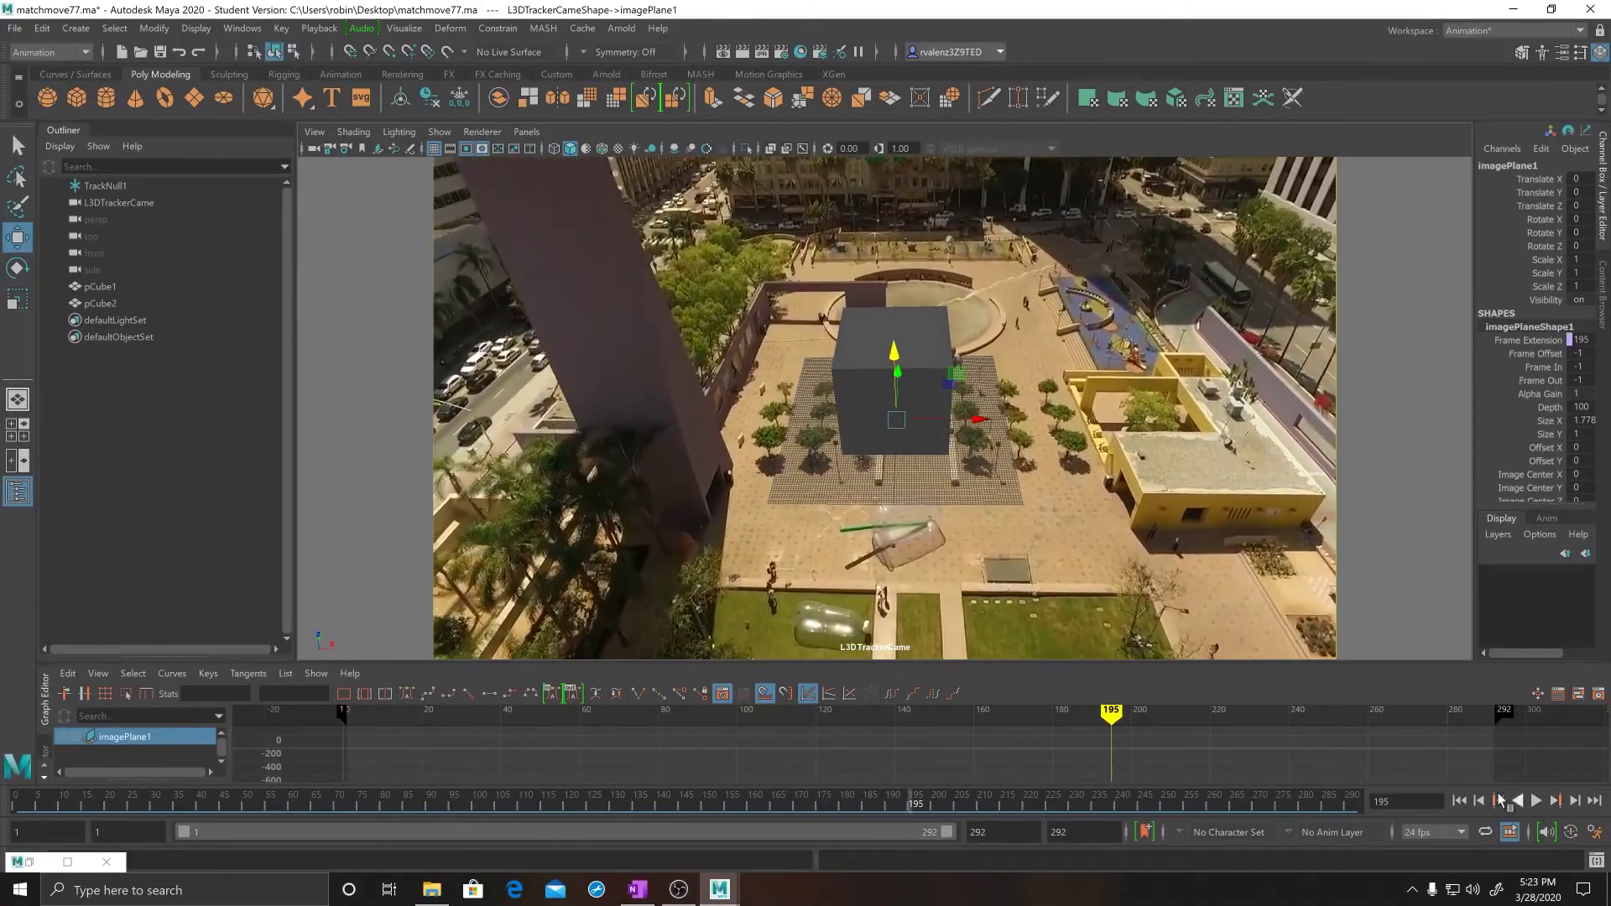
mouse_move(1119, 715)
mouse_down()
mouse_move(1347, 734)
mouse_move(813, 698)
mouse_move(468, 717)
mouse_move(458, 738)
mouse_move(461, 722)
mouse_move(347, 717)
mouse_move(927, 740)
mouse_up()
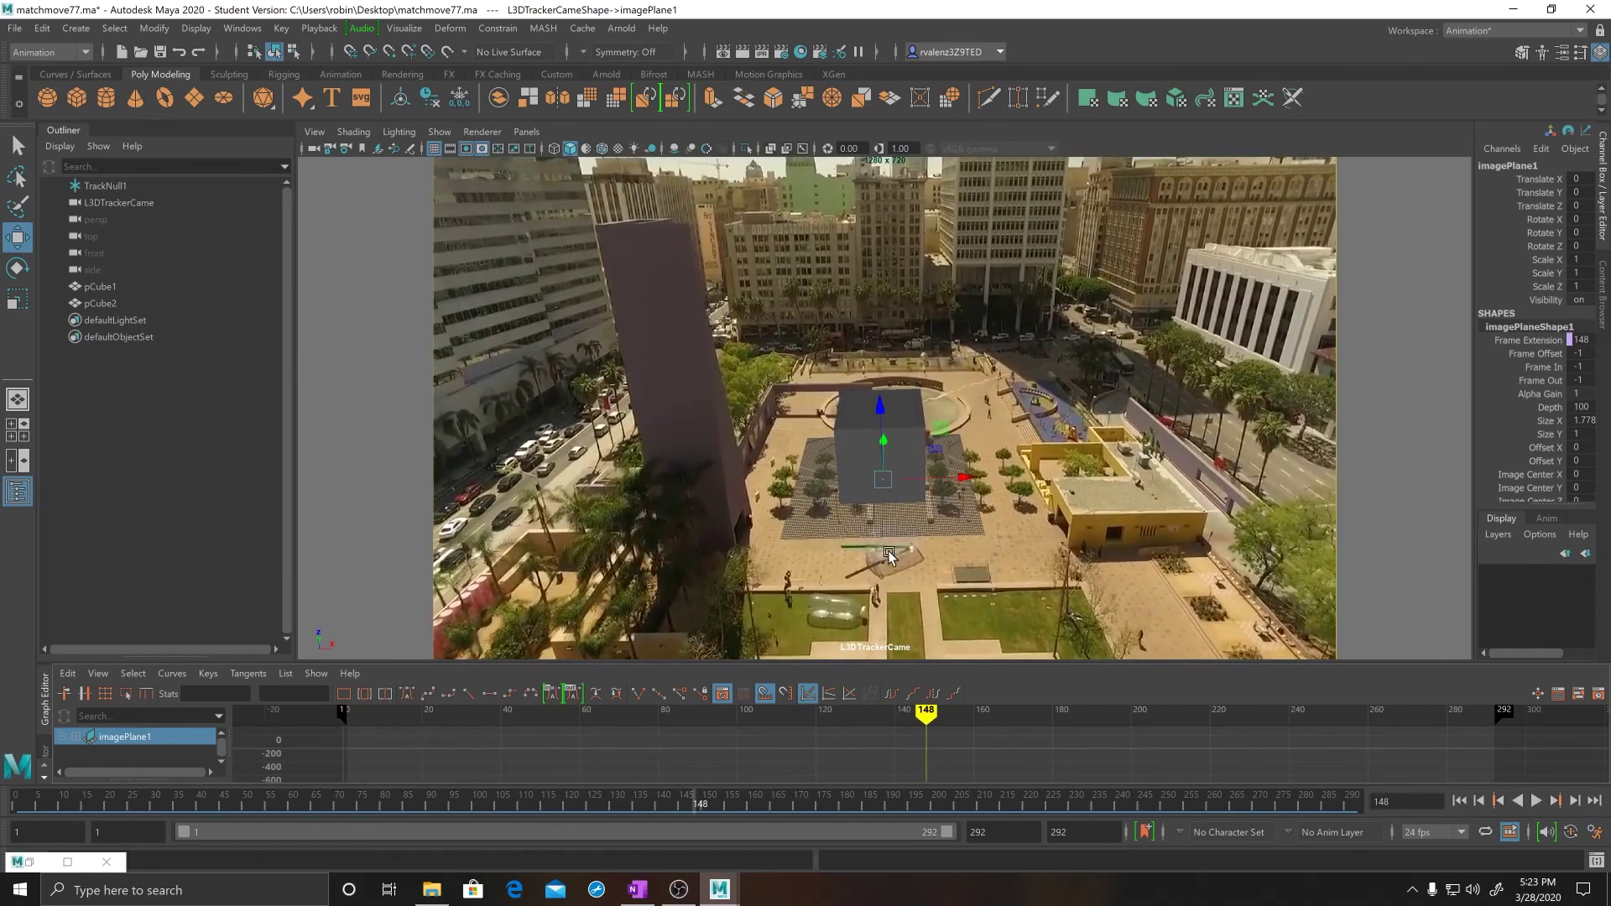
mouse_move(927, 715)
mouse_down()
mouse_move(1262, 719)
mouse_move(1072, 722)
mouse_up()
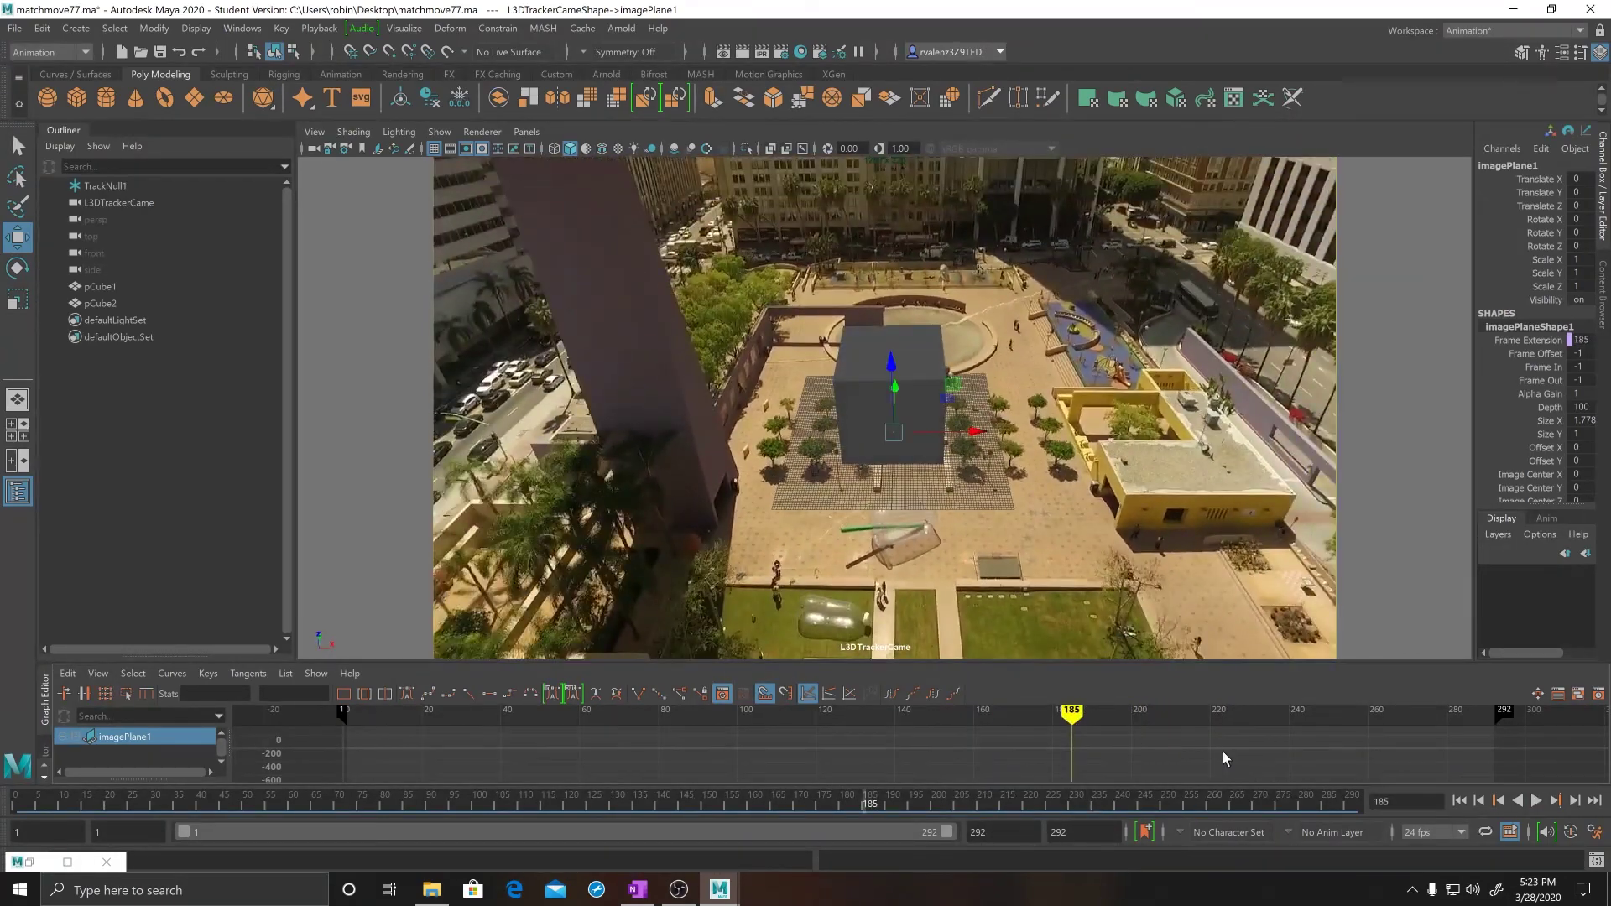